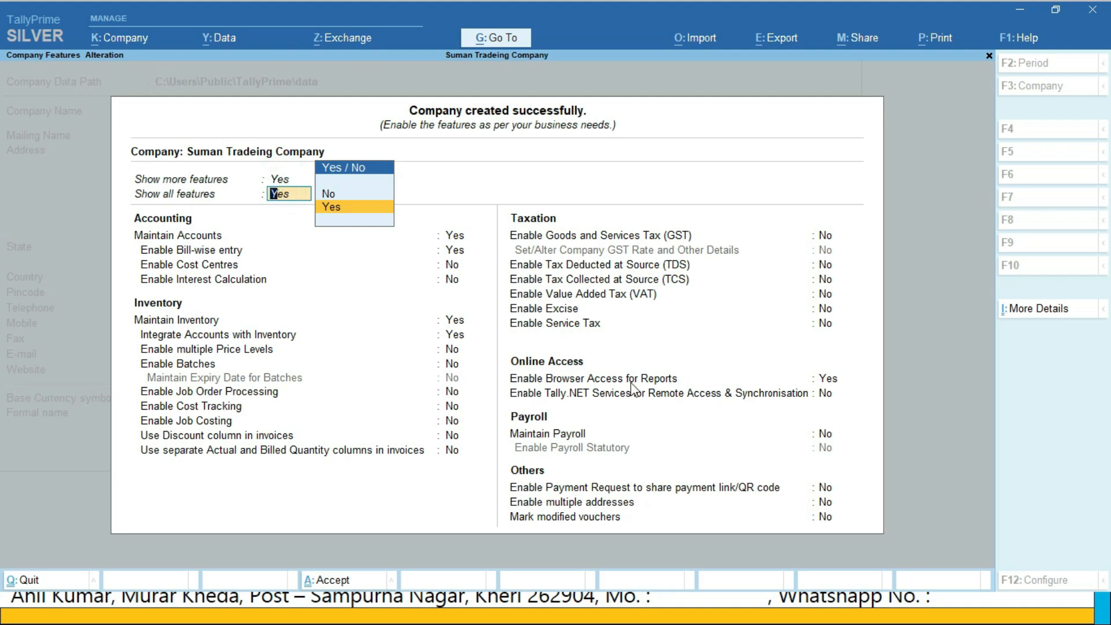
Enable Maintain Payroll in the new company's features and save the feature settings
left_click(820, 440)
key("y")
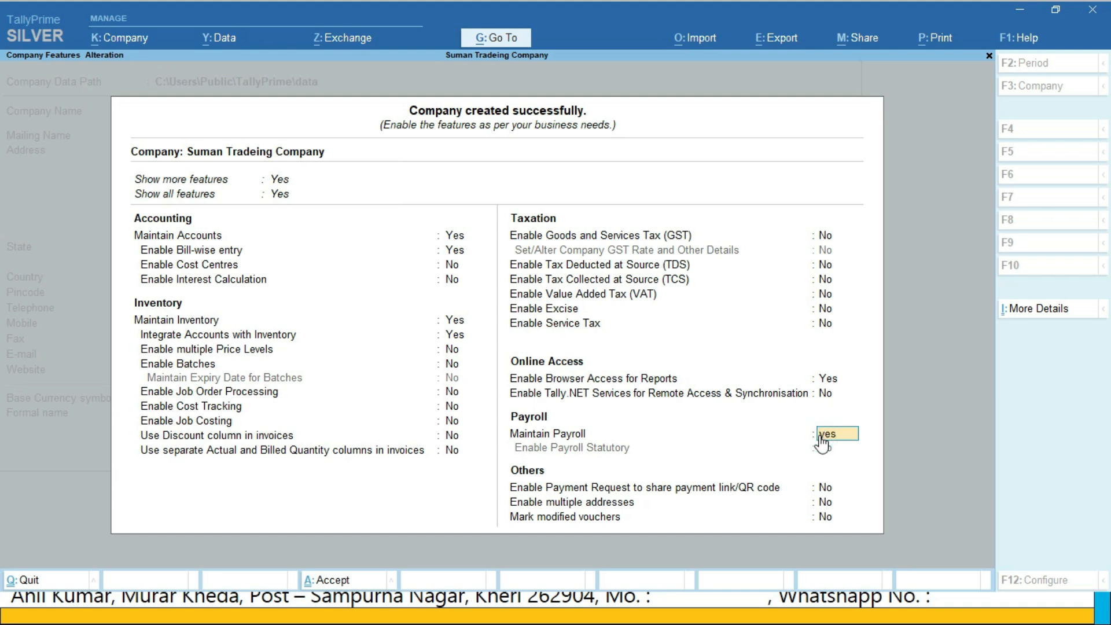
key("Return")
key("Return")
key("Return")
key("Return")
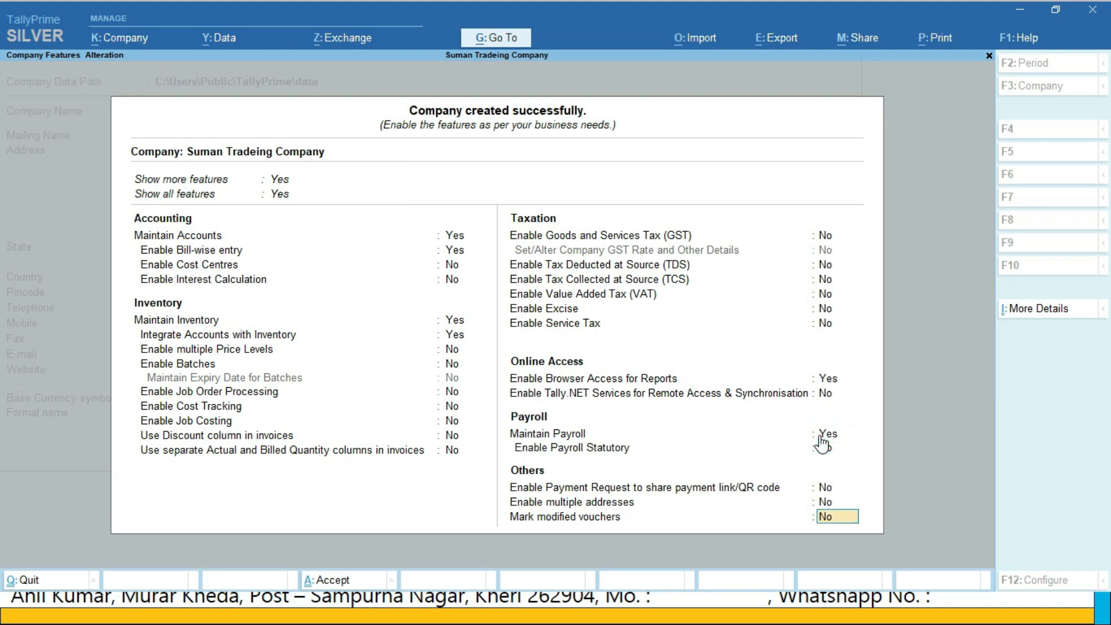
key("y")
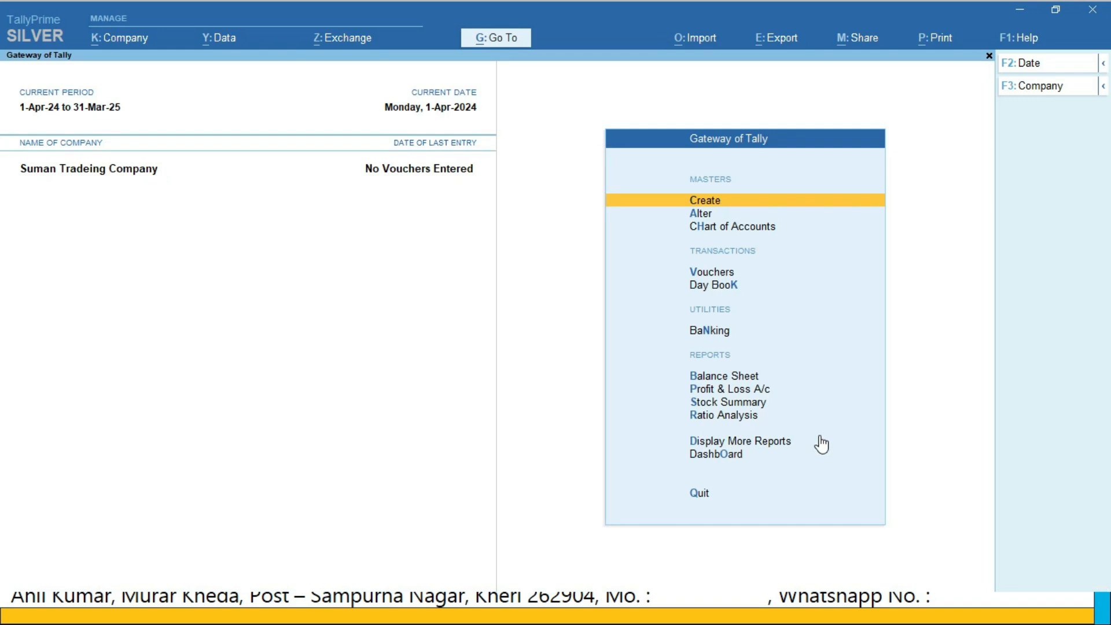
Open a receipt voucher and create the proprietor's capital ledger under Capital Account for its credit line
key("ctrl+F5")
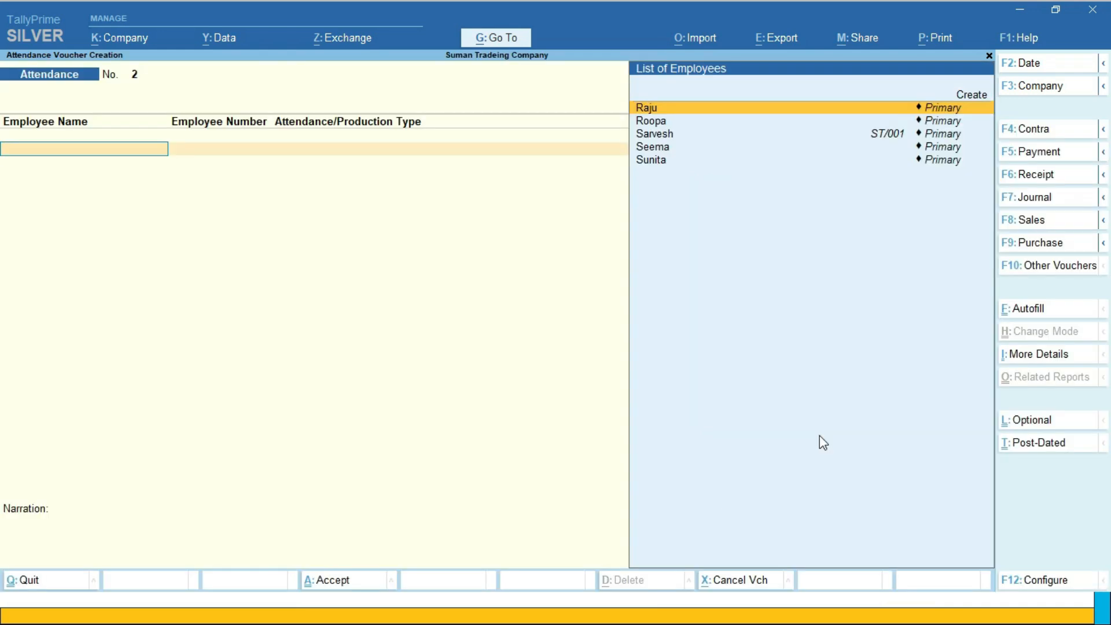
key("F6")
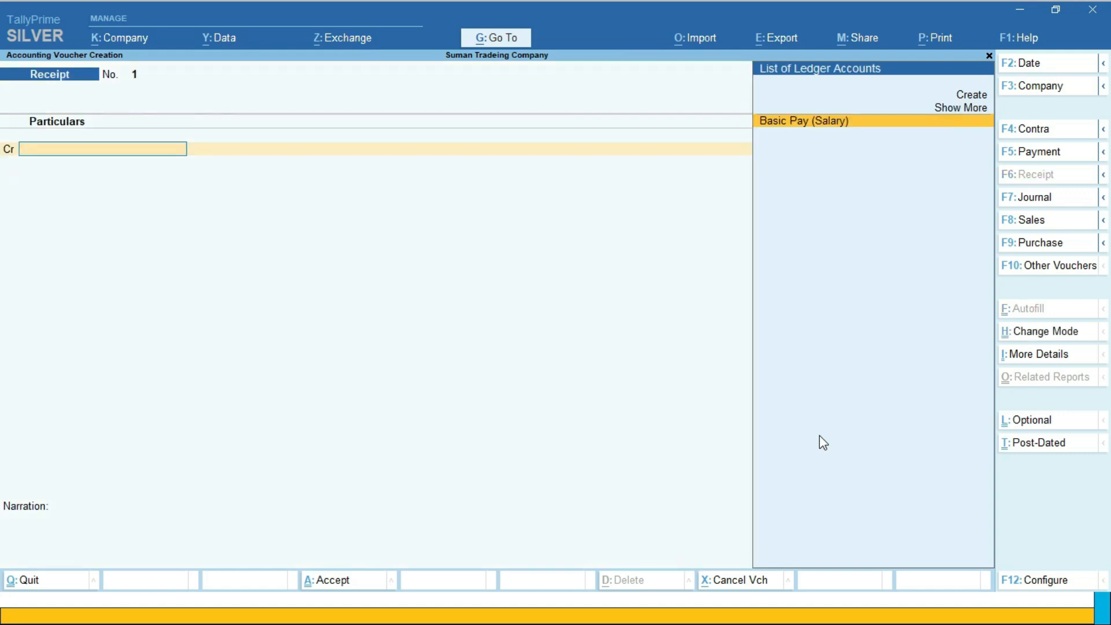
key("alt+c")
type("S")
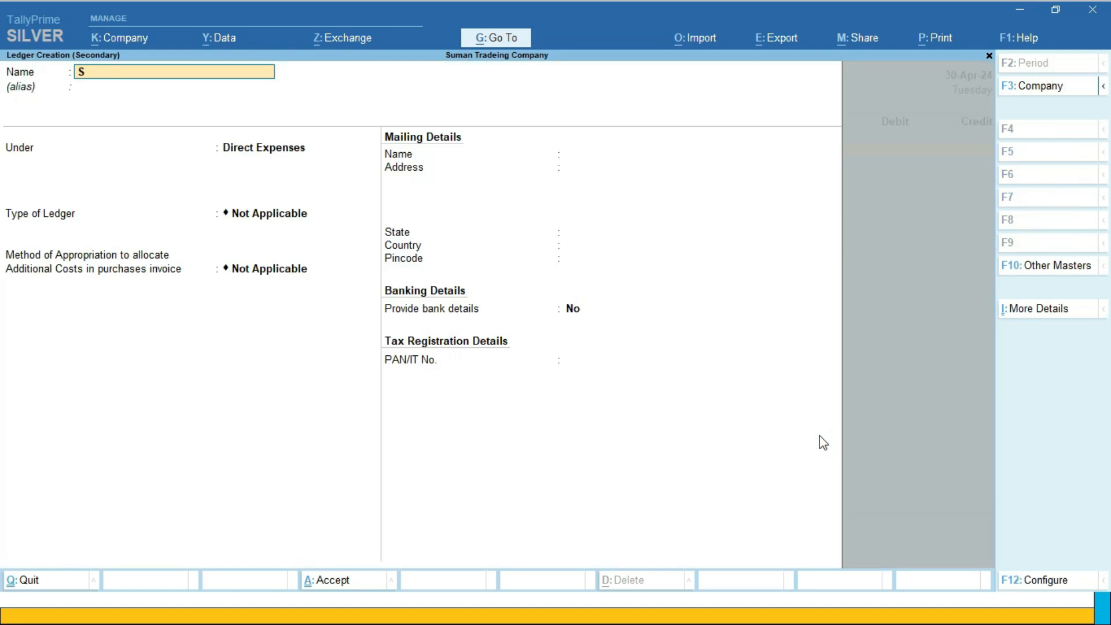
type("uman Capital ?ac")
key("Return")
key("Return")
type("Cas")
key("Return")
key("BackSpace")
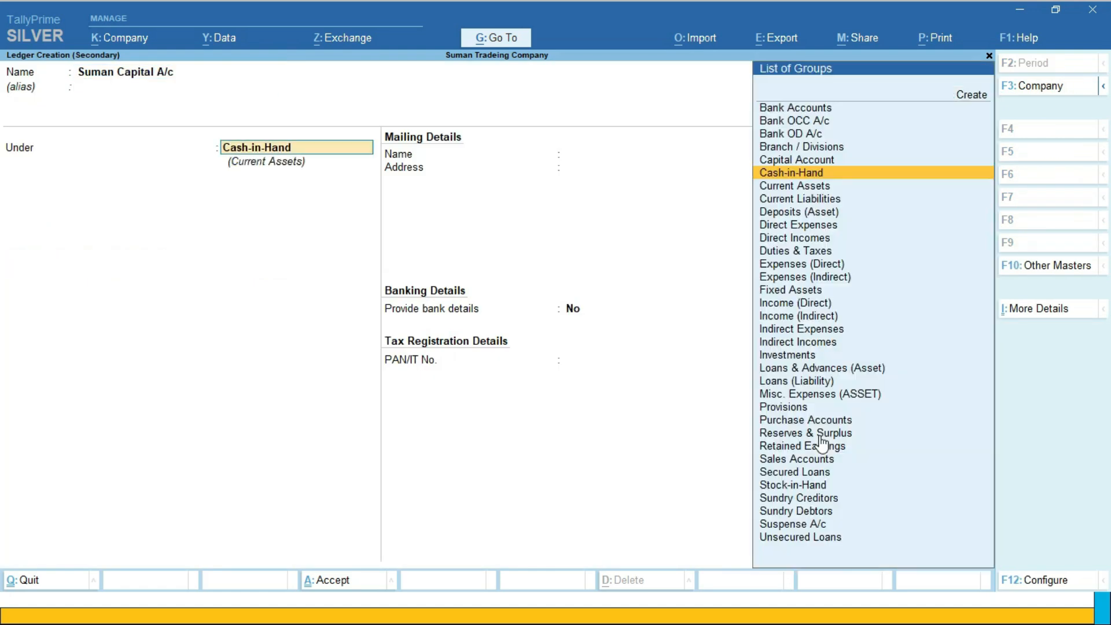
type("Capi")
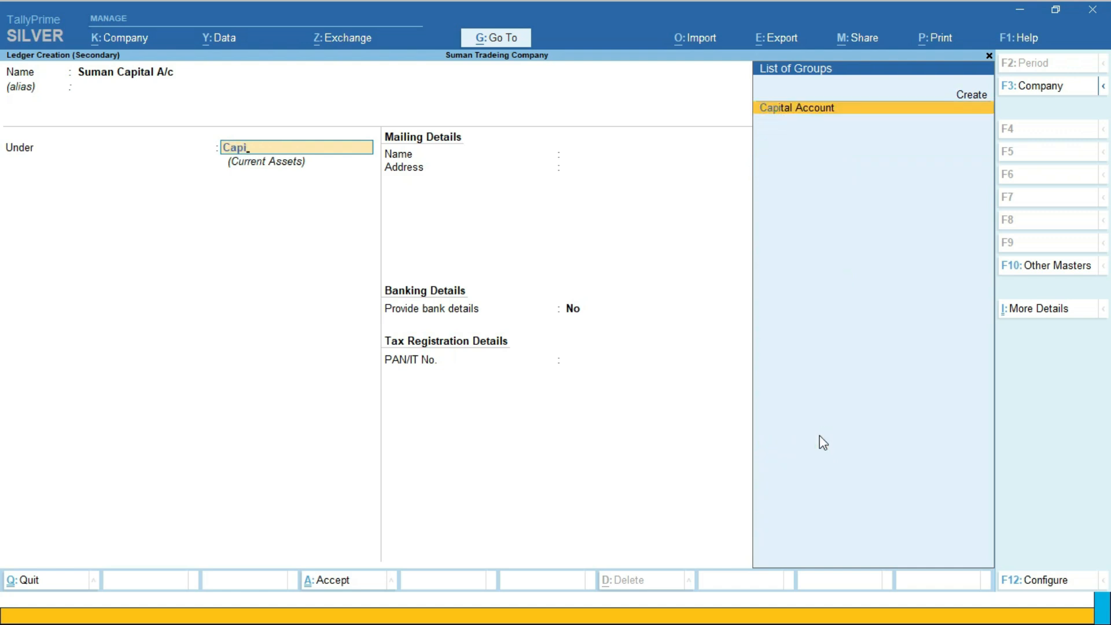
key("Return")
key("ctrl+a")
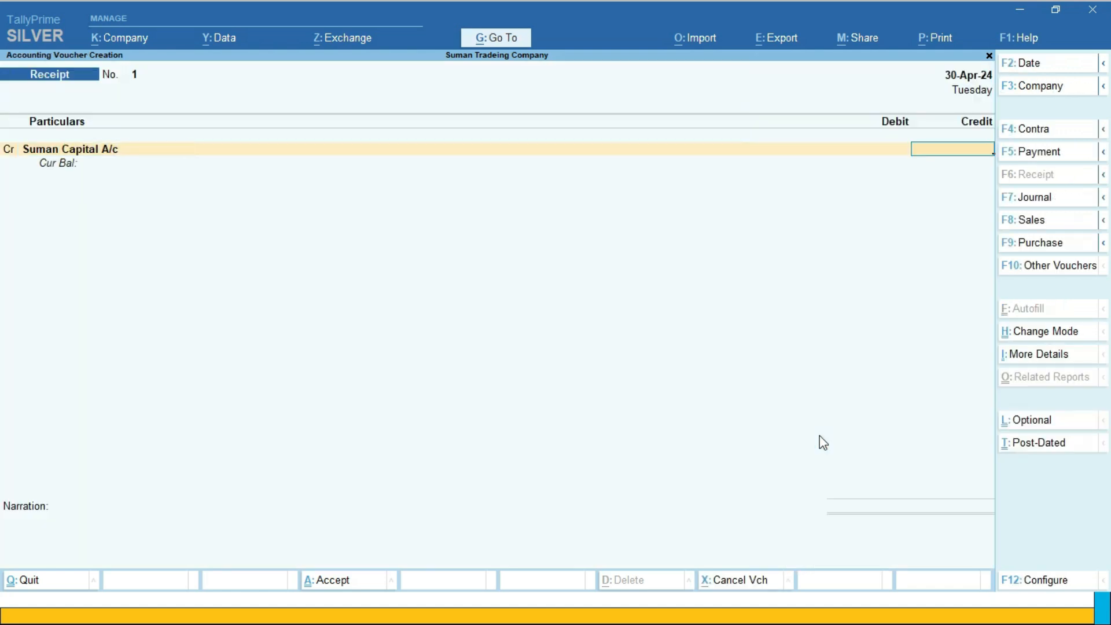
Credit the capital ledger with 20,00,000 in the receipt voucher
type("2000000")
key("Return")
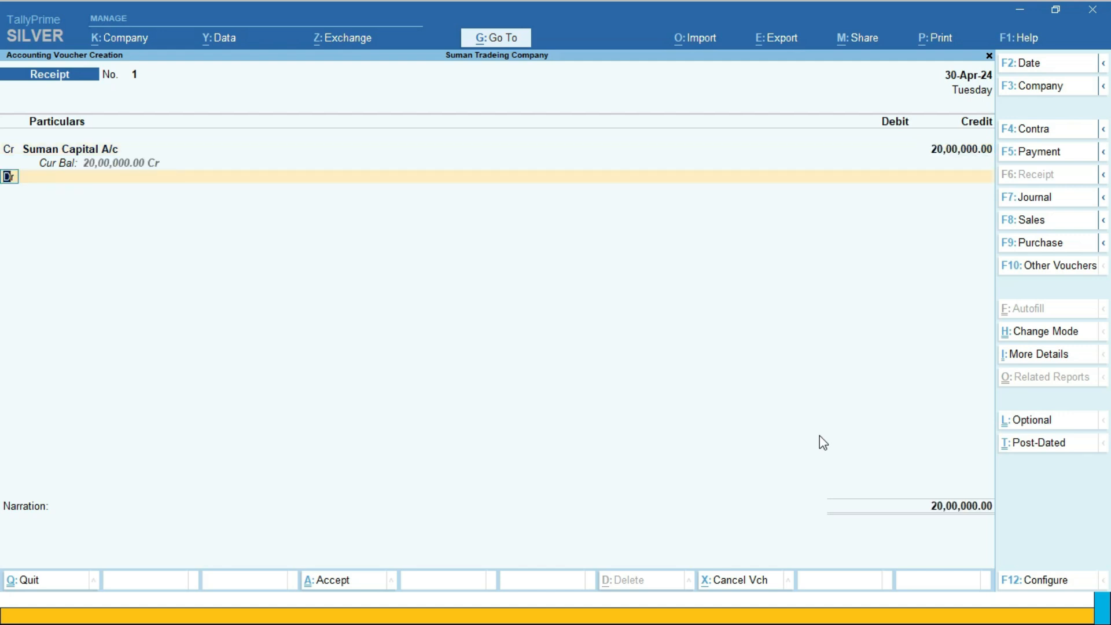
key("Return")
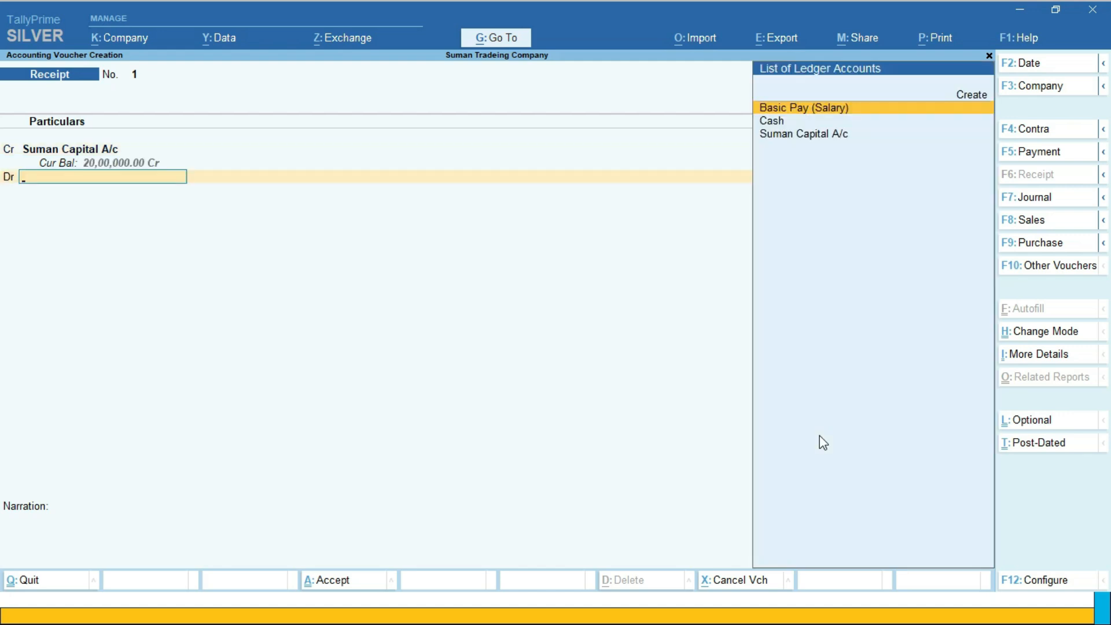
Create a Bank of Baroda ledger under Bank Accounts for the voucher's first debit line
key("alt+c")
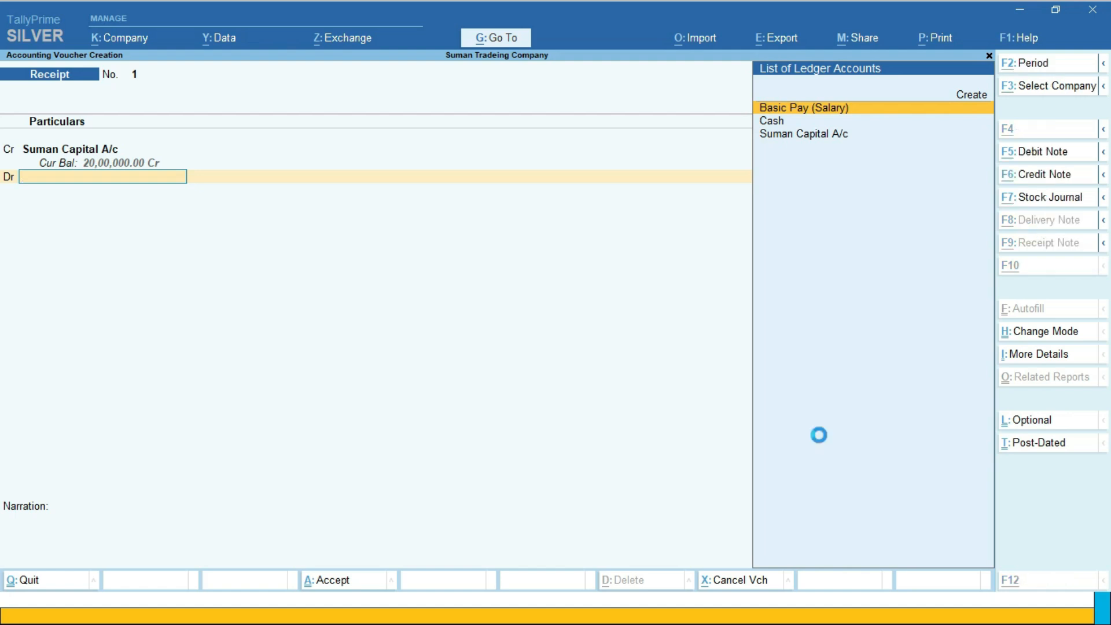
type("Bank of Baroda")
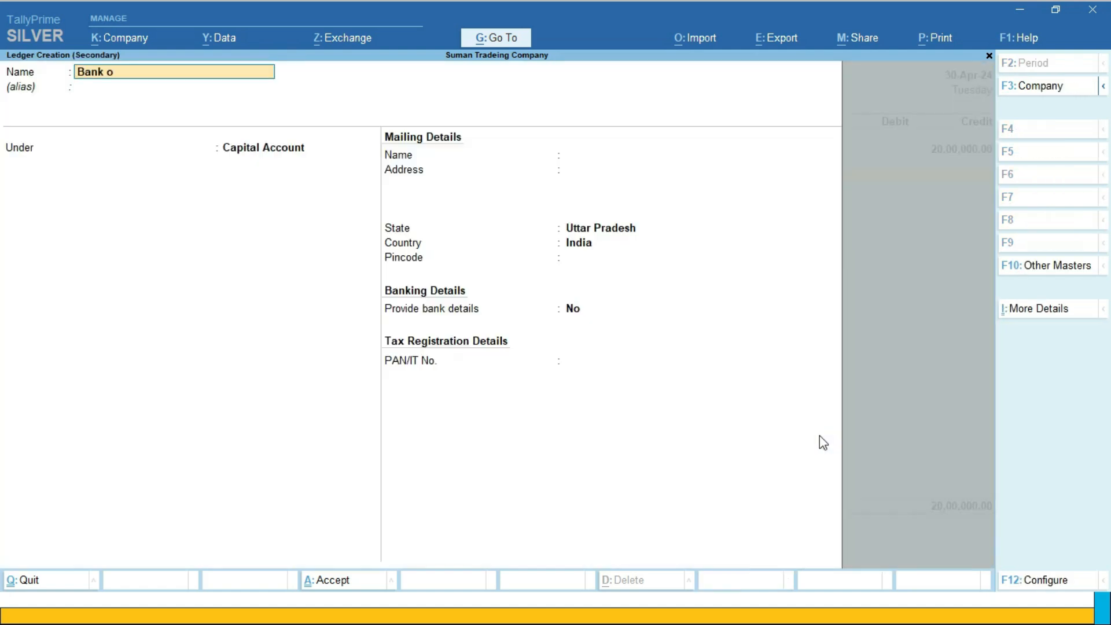
key("Return")
key("Return")
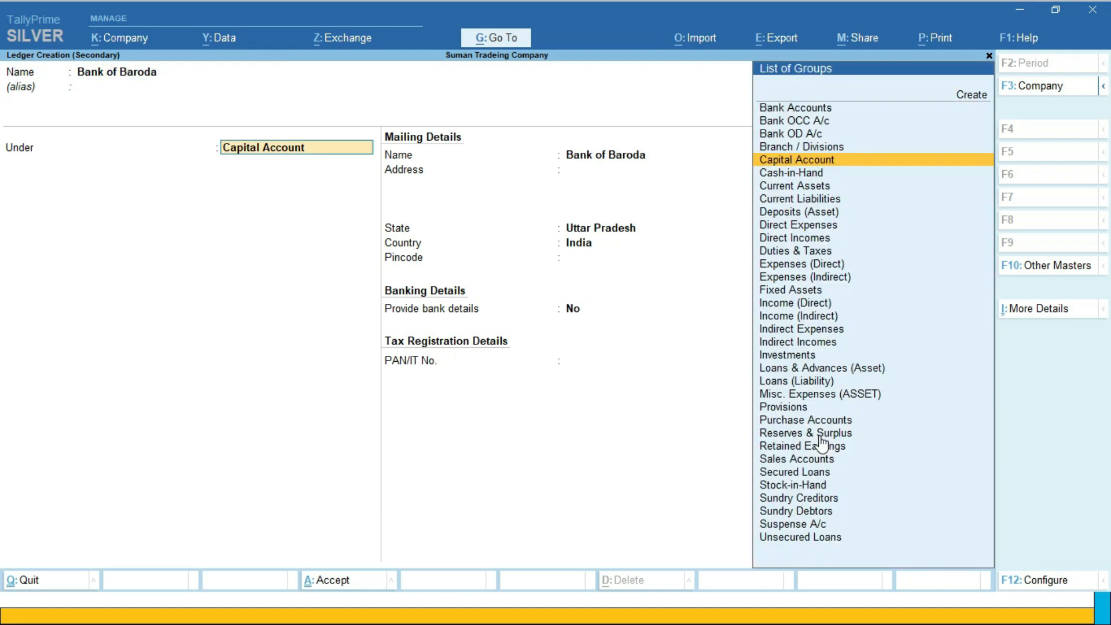
type("Ba")
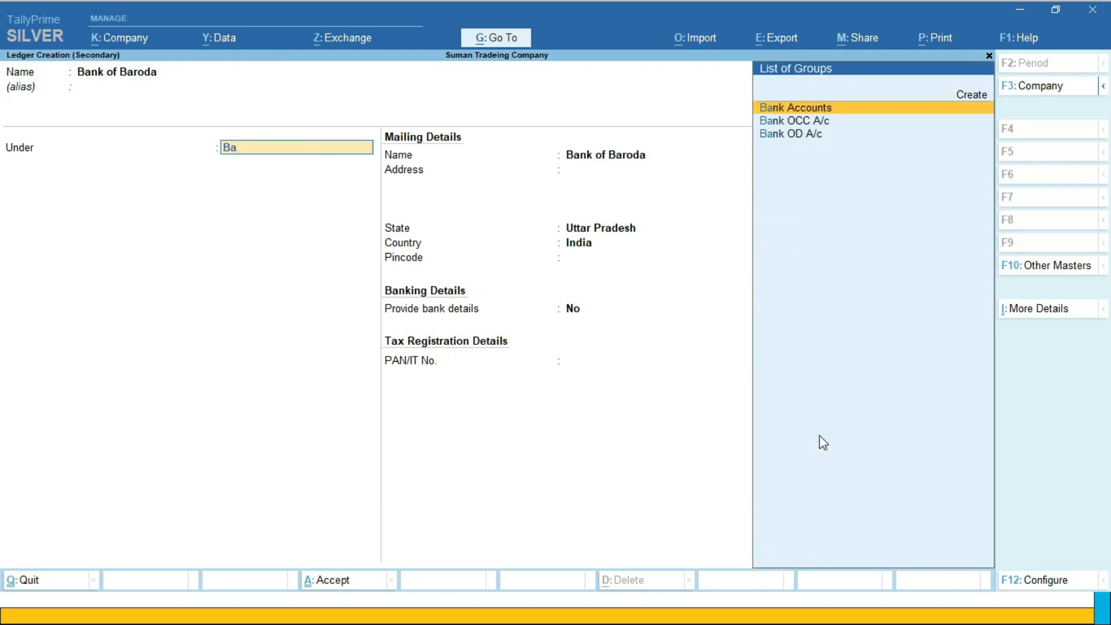
key("Return")
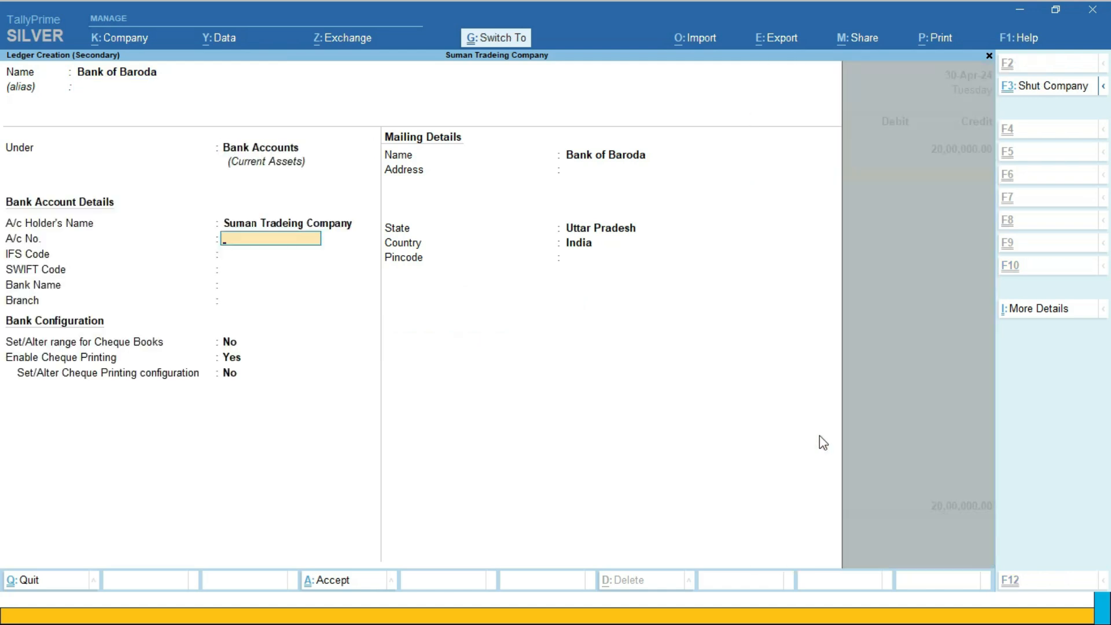
key("ctrl+a")
Debit Bank of Baroda with 15,00,000 and Cash with 5,00,000 in the receipt voucher
type("15,00,000")
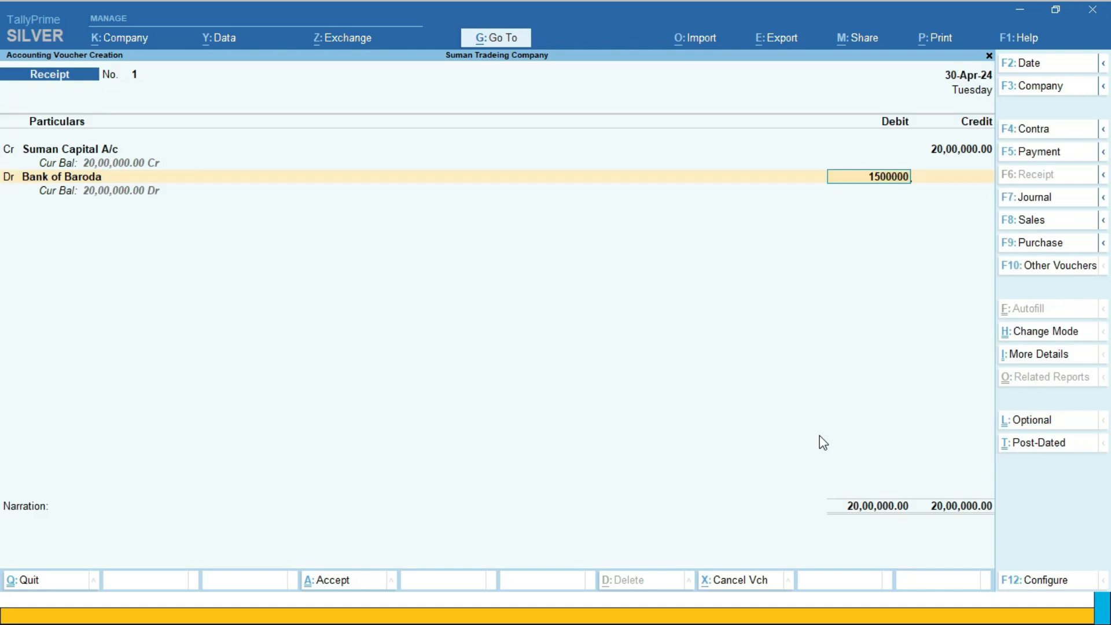
key("Return")
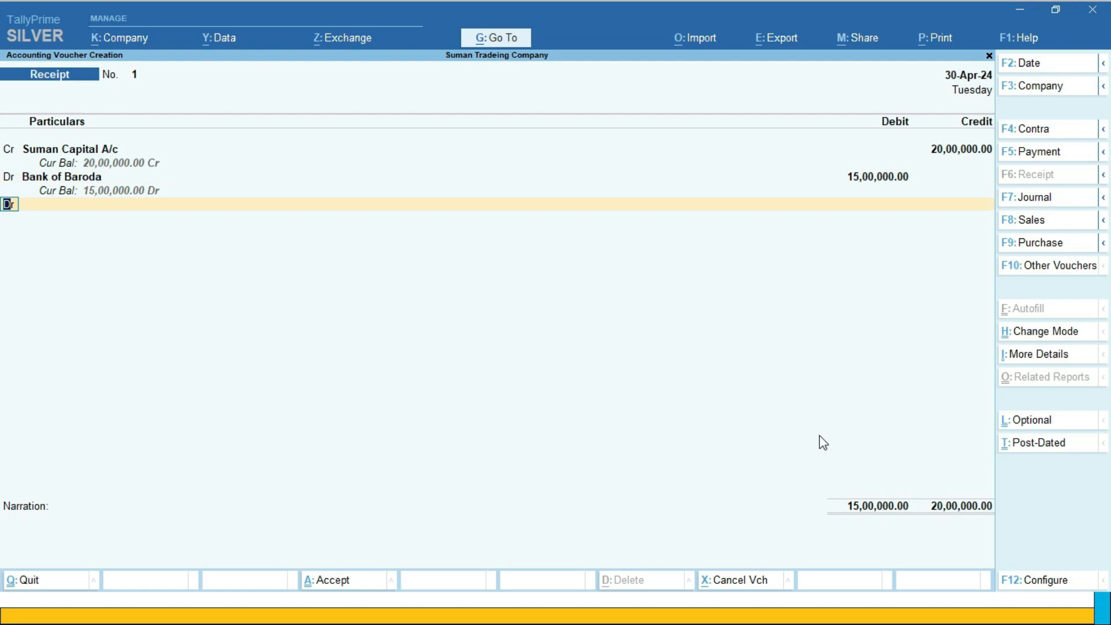
type("Cash")
key("Return")
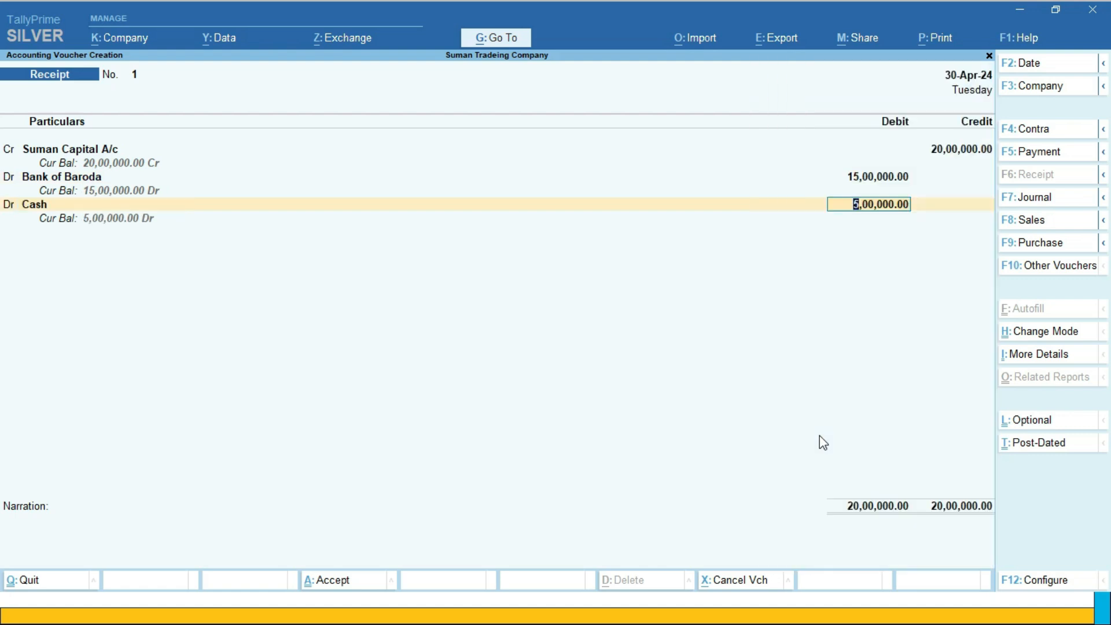
key("Return")
key("Return")
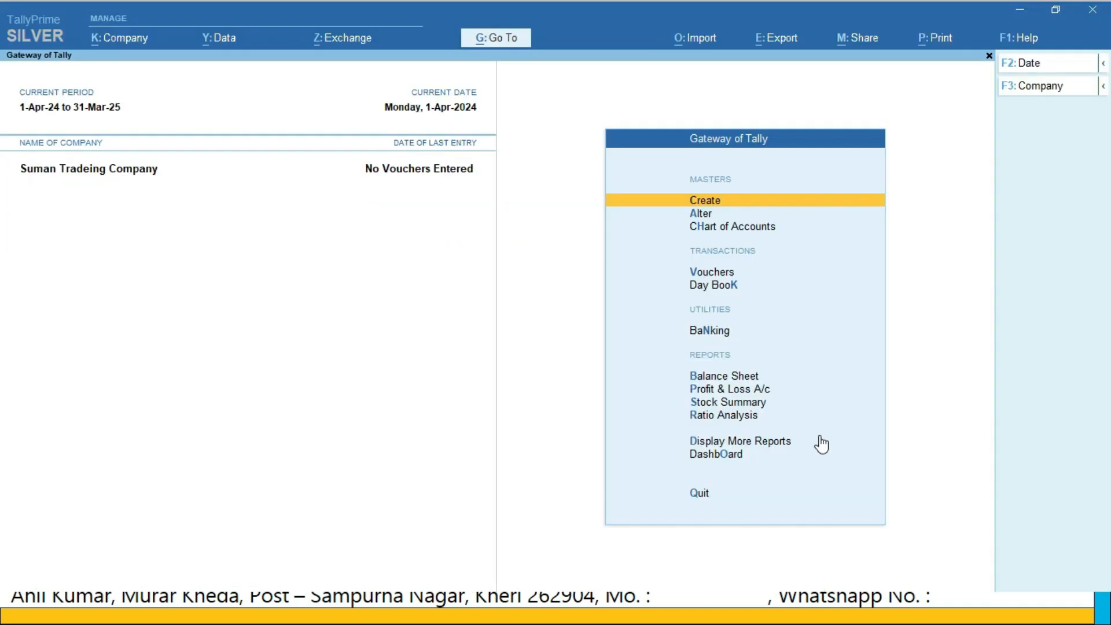
key("Return")
key("Down")
key("Down")
key("Up")
key("Up")
key("Up")
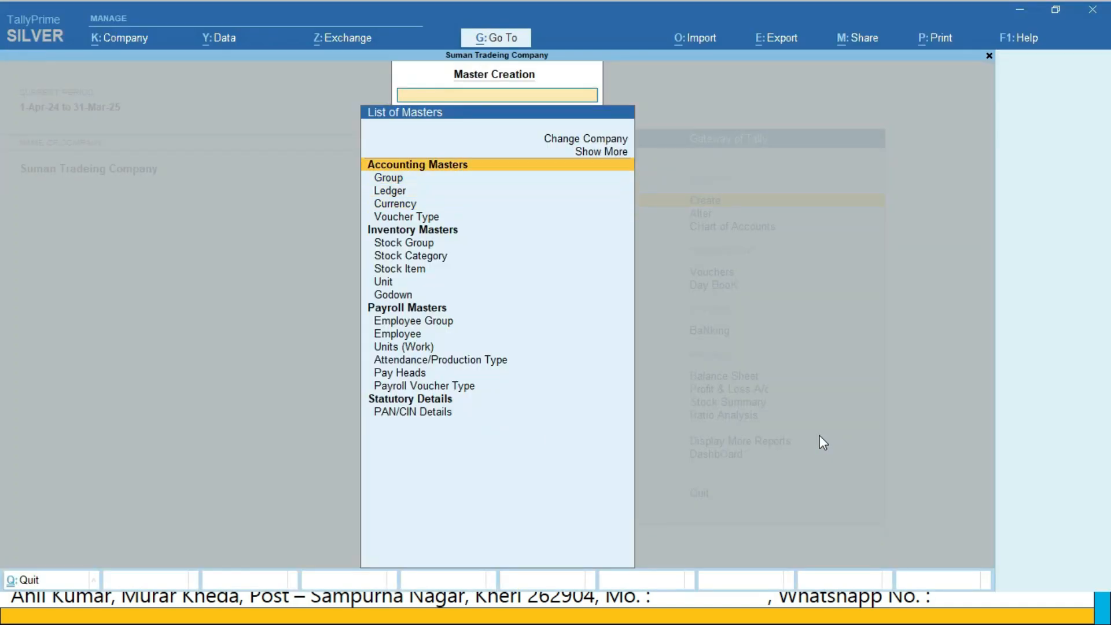
key("Return")
key("Down")
key("Return")
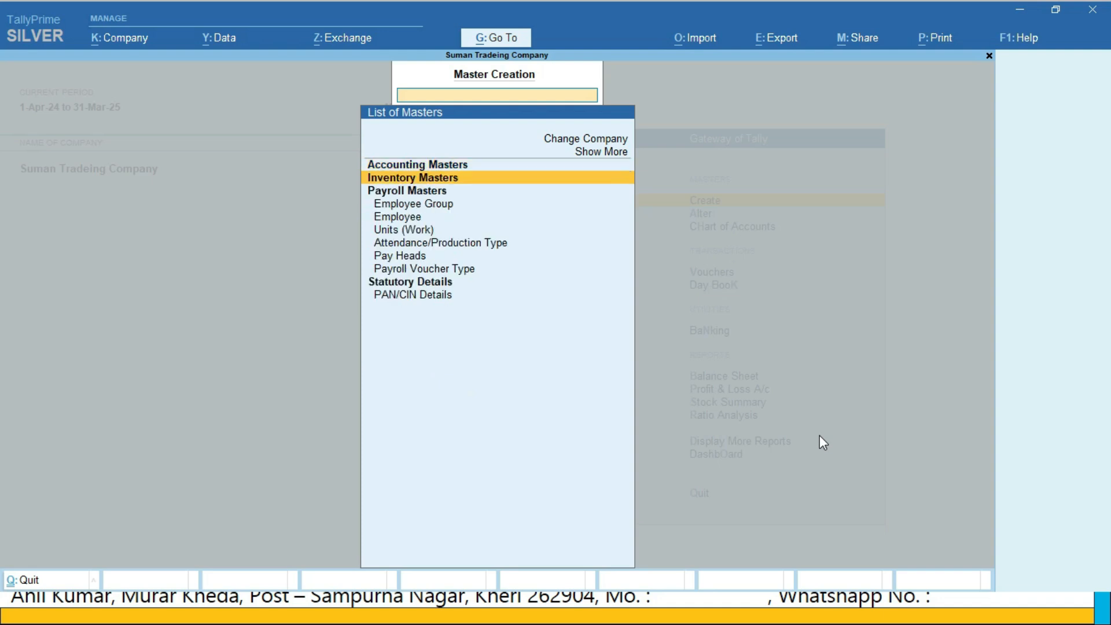
key("Down")
key("Down")
key("Down")
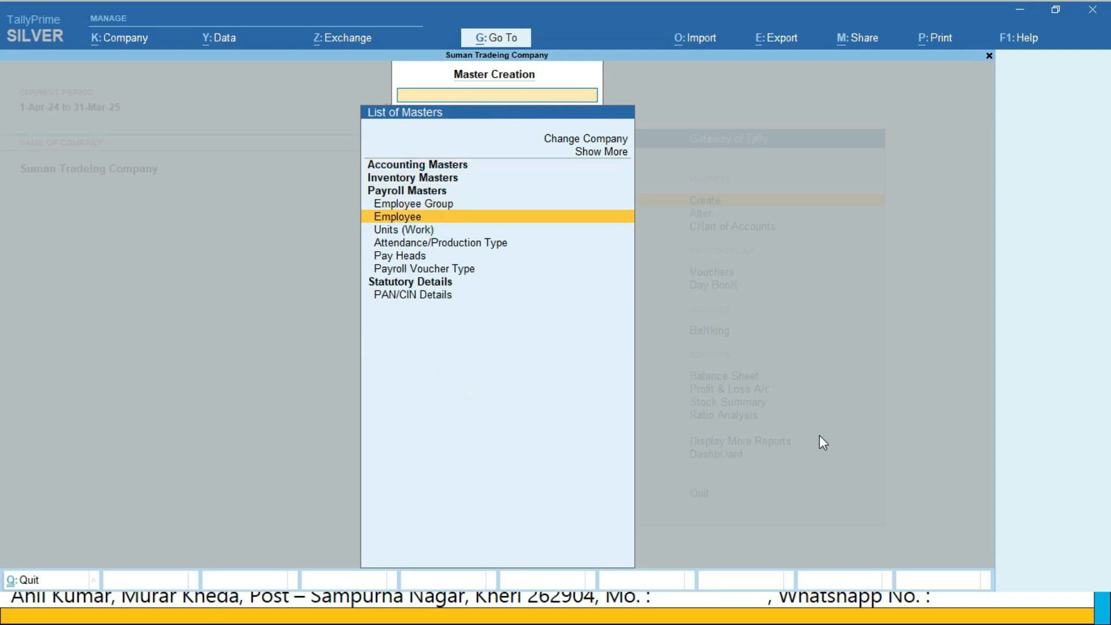
key("Return")
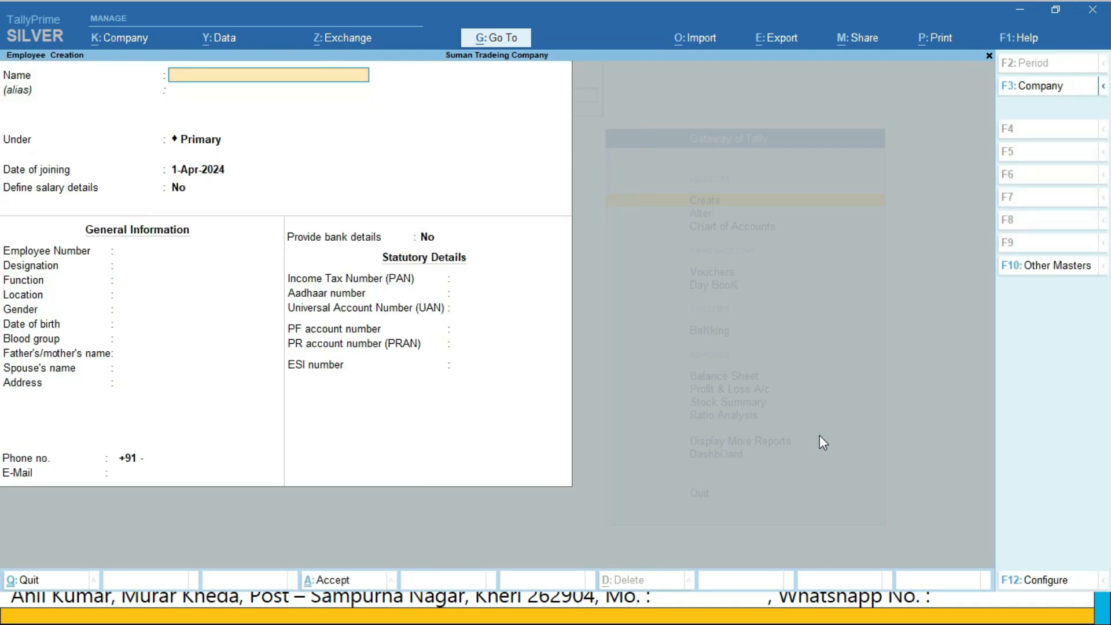
key("Escape")
key("y")
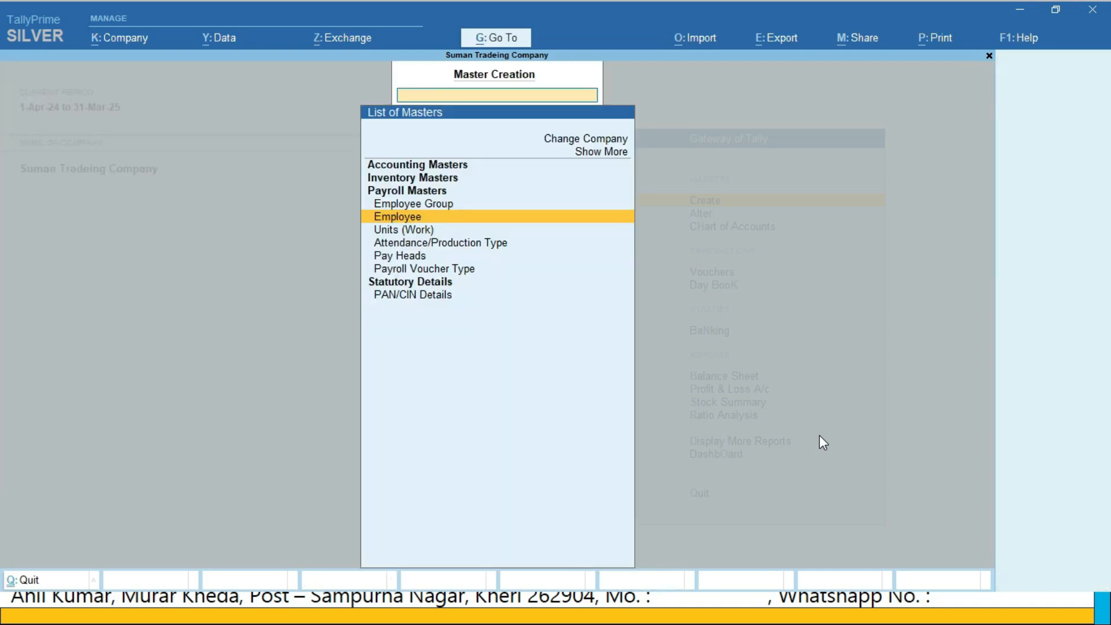
key("Escape")
From the chart of accounts' employee list, start multi-creation of employees for the All Items group
key("Down")
key("Down")
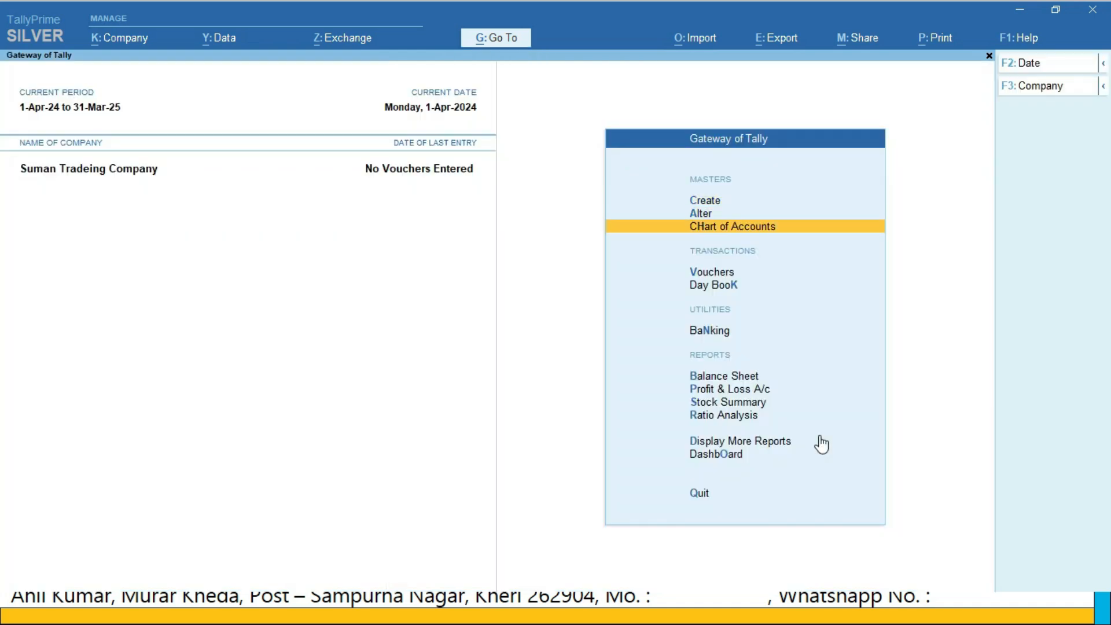
key("Return")
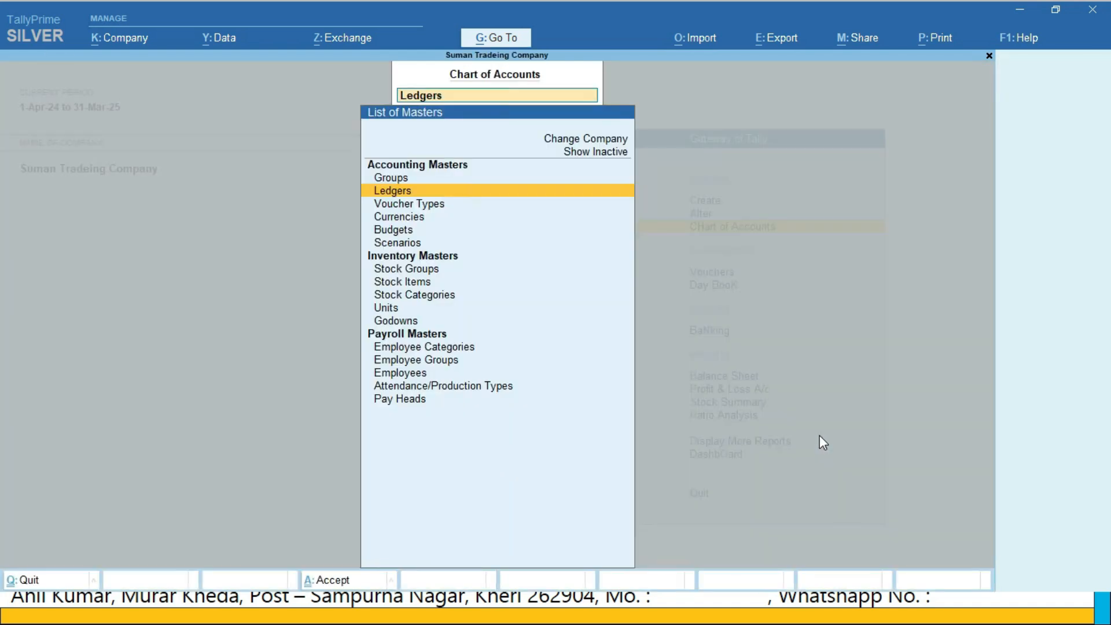
key("Down")
key("Down")
key("Down")
key("Down")
key("Down")
key("Down")
key("Down")
key("Down")
key("Down")
key("Down")
key("Down")
key("Down")
key("Down")
key("Down")
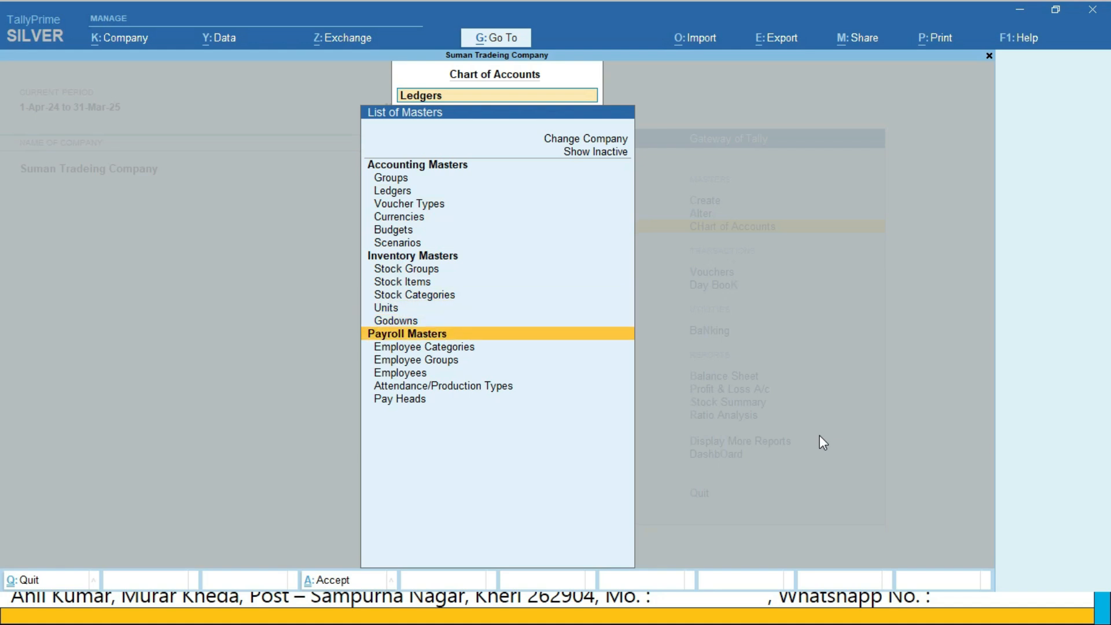
key("Return")
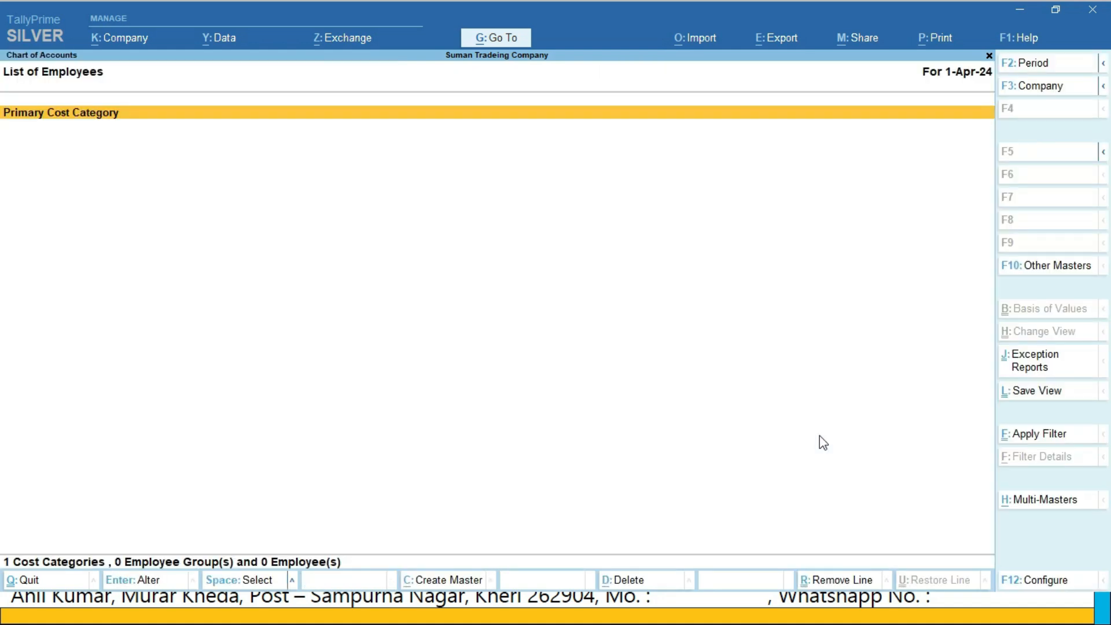
key("alt+h")
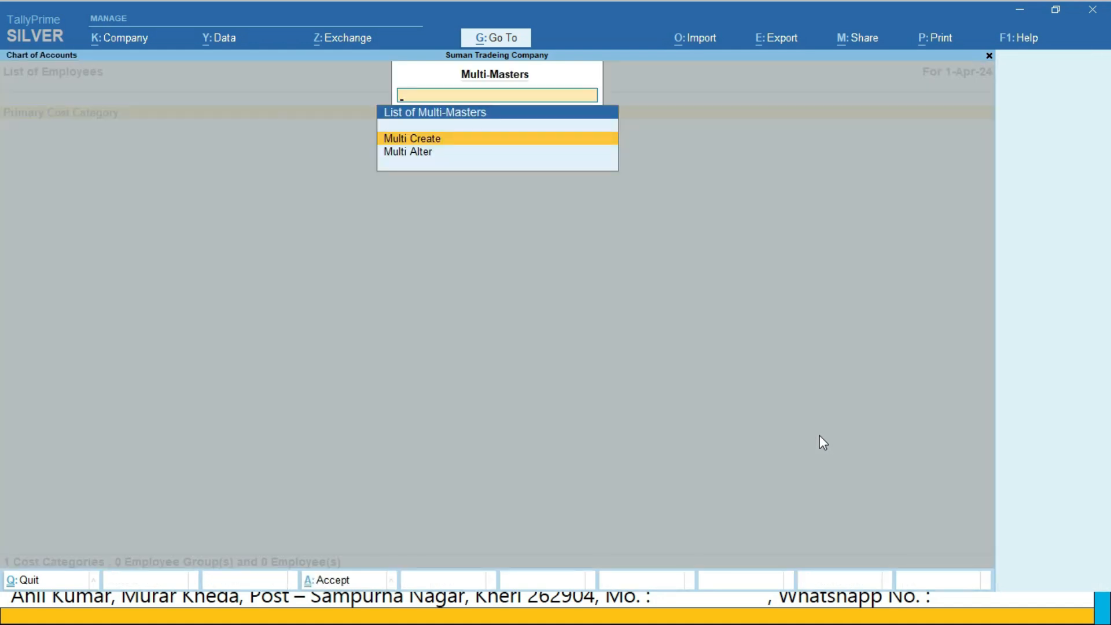
key("Return")
key("Return")
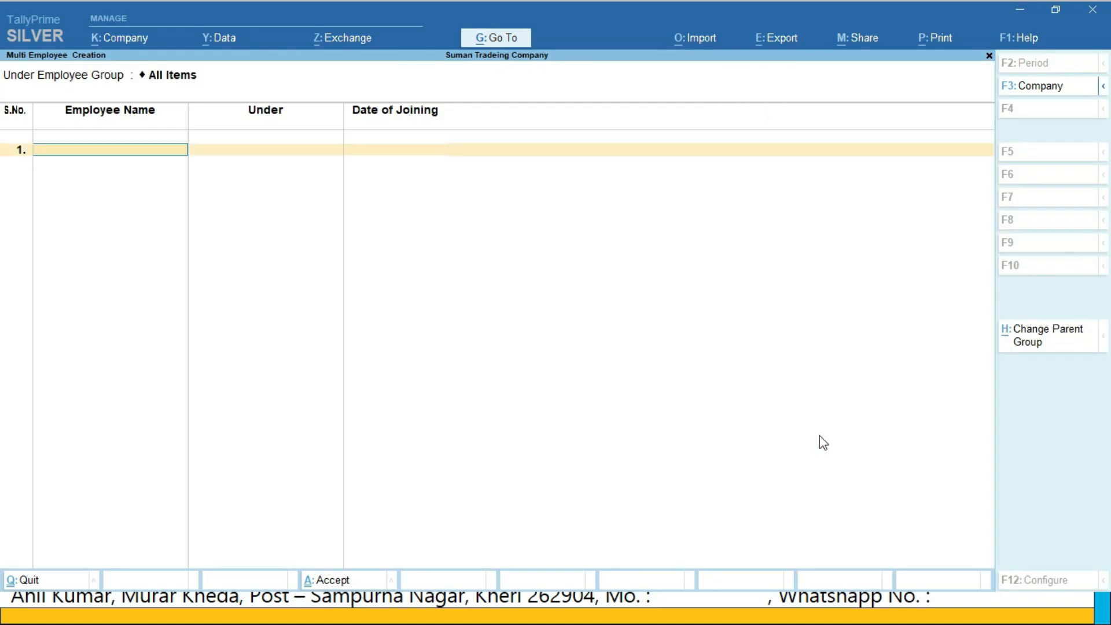
Enter the first three employees' names under Primary with joining dates 1-Apr-2024, 6-Apr-2024 and 11-Apr-2024
type("Sarvesh")
key("Return")
key("Return")
key("Return")
type("Raju")
key("Return")
key("Return")
type("1")
key("BackSpace")
type("6")
key("Return")
type("Sunita")
Add the fourth and fifth employees under Primary with joining dates 16-Apr-2024 and 21-Apr-2024, and save the employee list
key("Return")
key("Return")
type("11.")
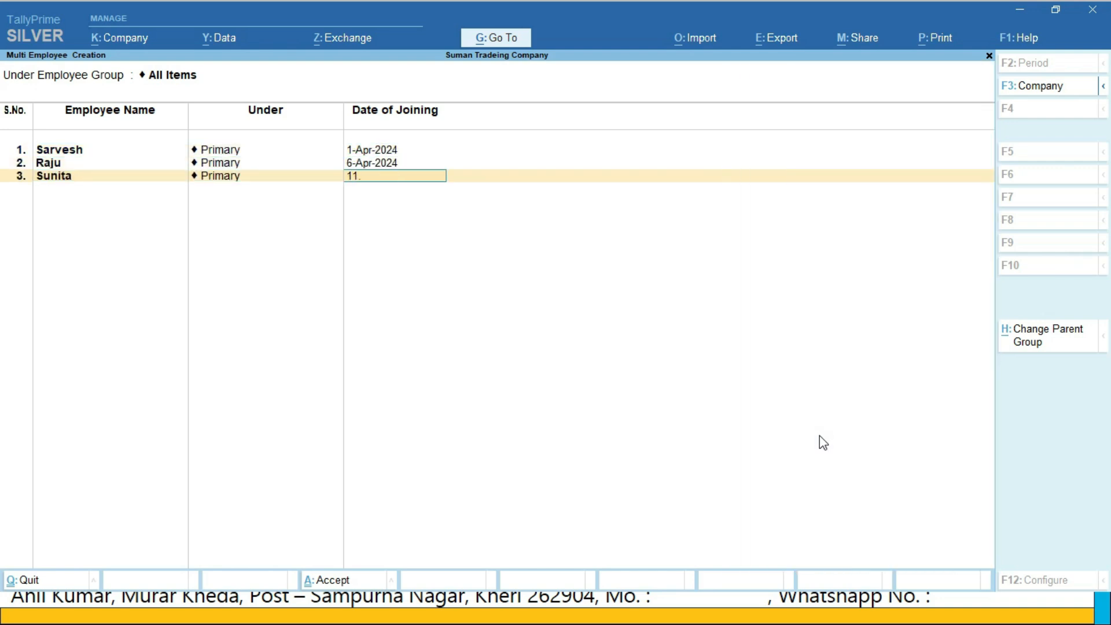
key("Return")
type("Roopa")
key("Return")
key("Return")
type("16")
key("Return")
type("Seema")
key("Return")
key("Return")
type("21-Apr-2024")
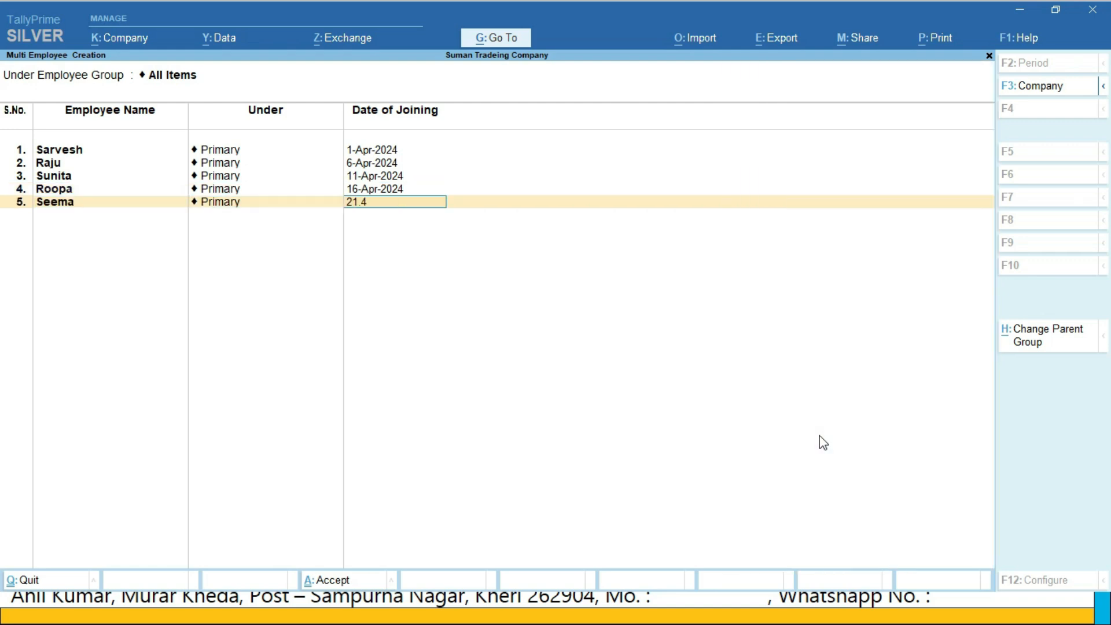
key("Return")
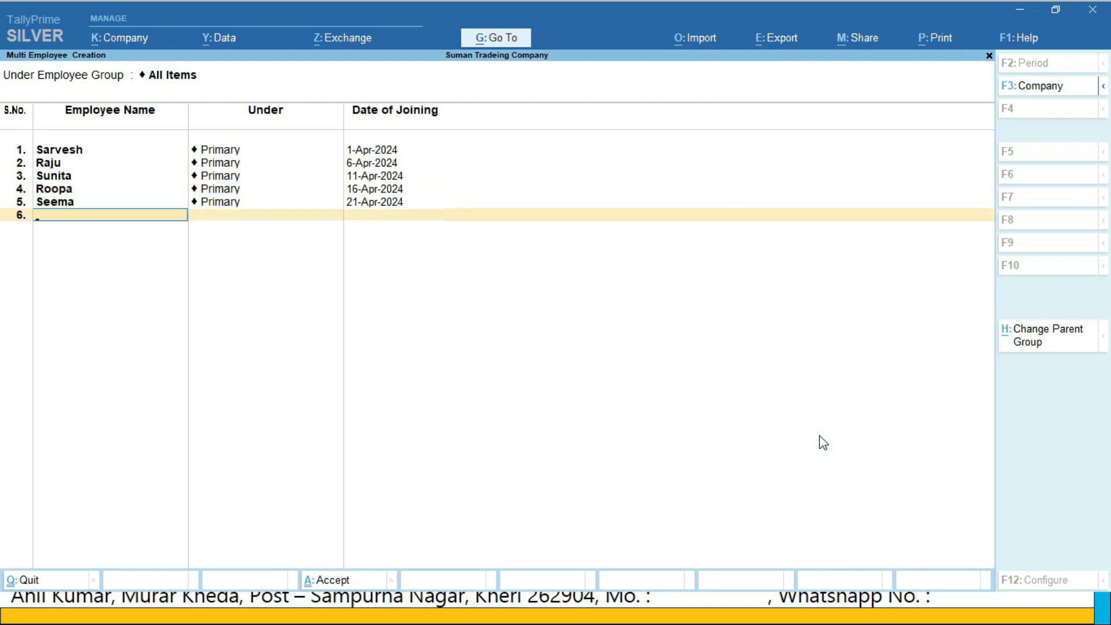
key("Return")
key("y")
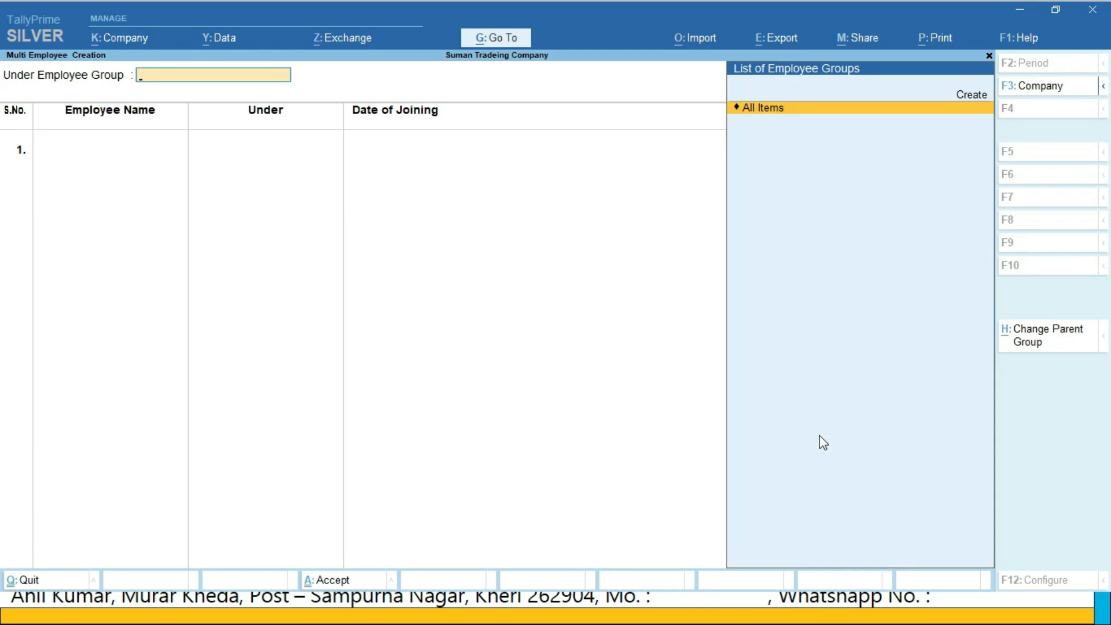
Quit the multi employee creation and return to the Gateway of Tally
key("Escape")
key("y")
key("Escape")
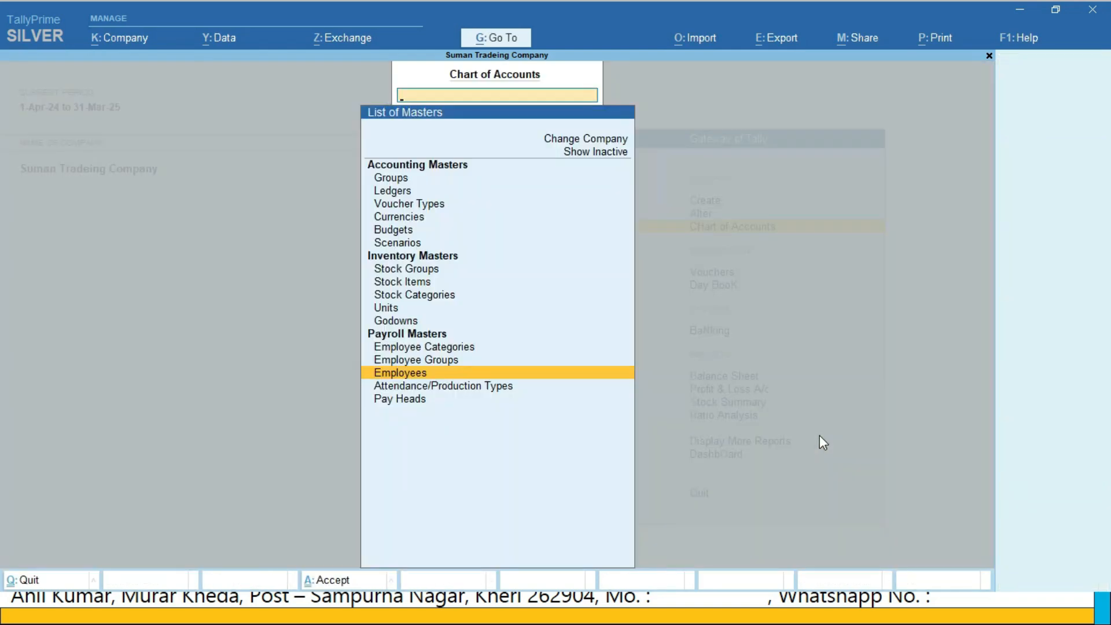
key("Escape")
key("Up")
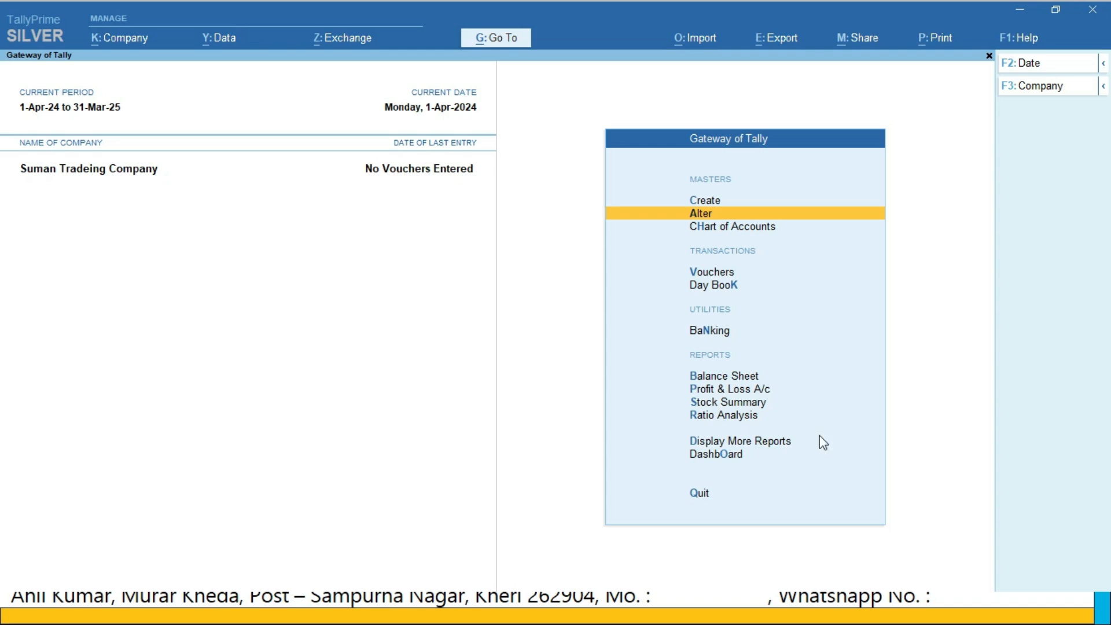
Open the employee master of the third employee in the list for alteration
key("Return")
key("Down")
key("Down")
key("Down")
key("Down")
key("Down")
key("Down")
key("Down")
key("Down")
key("Down")
key("Down")
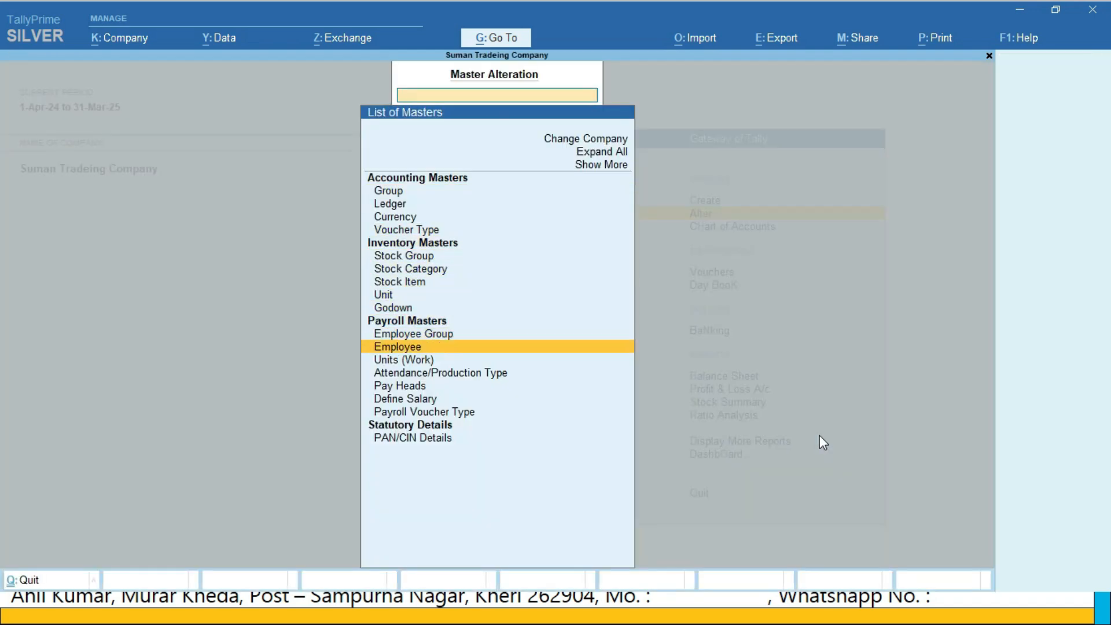
key("Return")
key("Down")
key("Down")
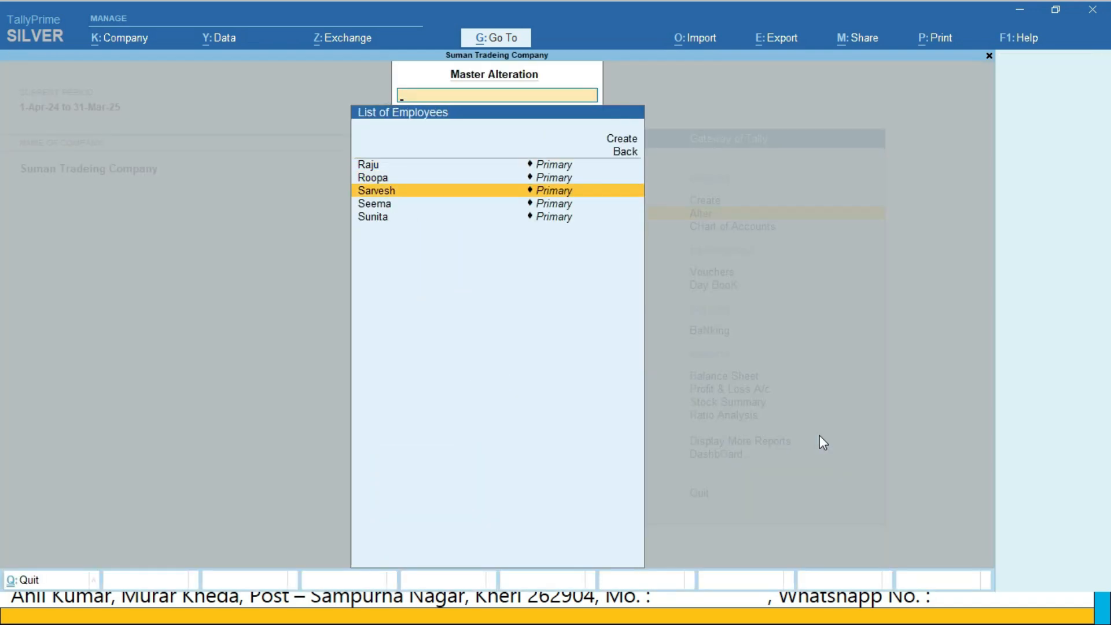
key("Return")
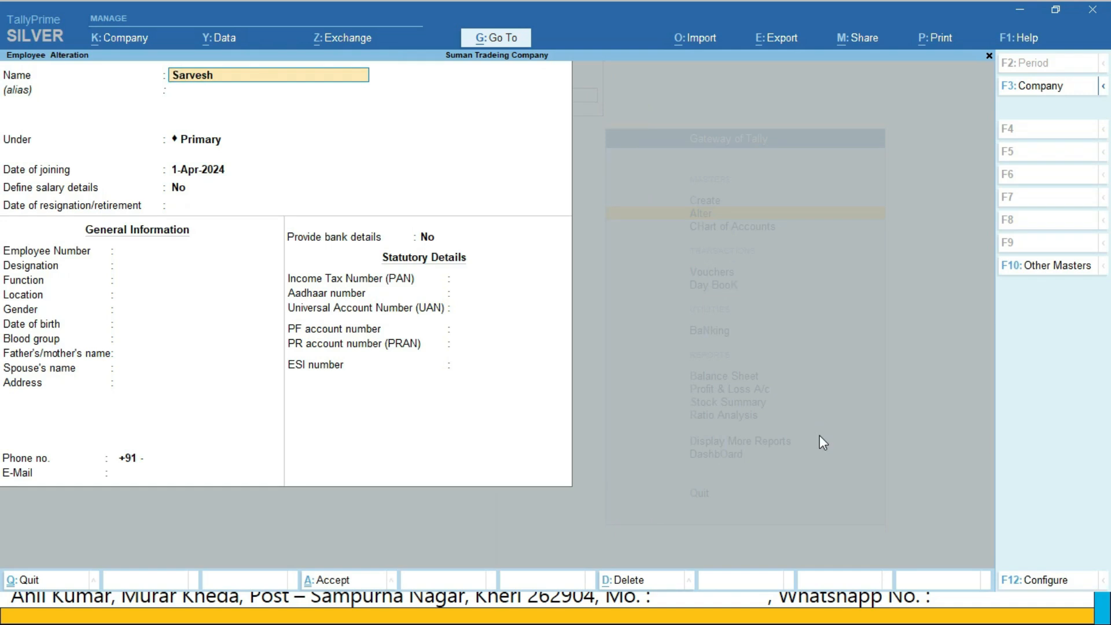
Keep the employee under Primary with joining date 1-Apr-2024 and no salary details, and enter the employee number
key("Return")
key("Return")
key("Return")
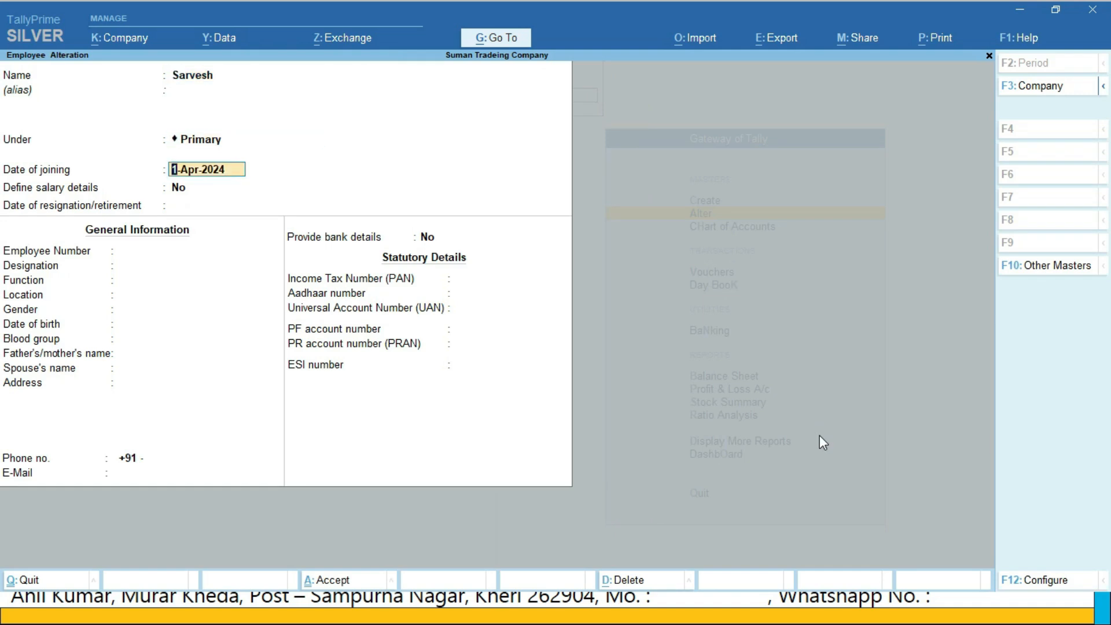
key("Return")
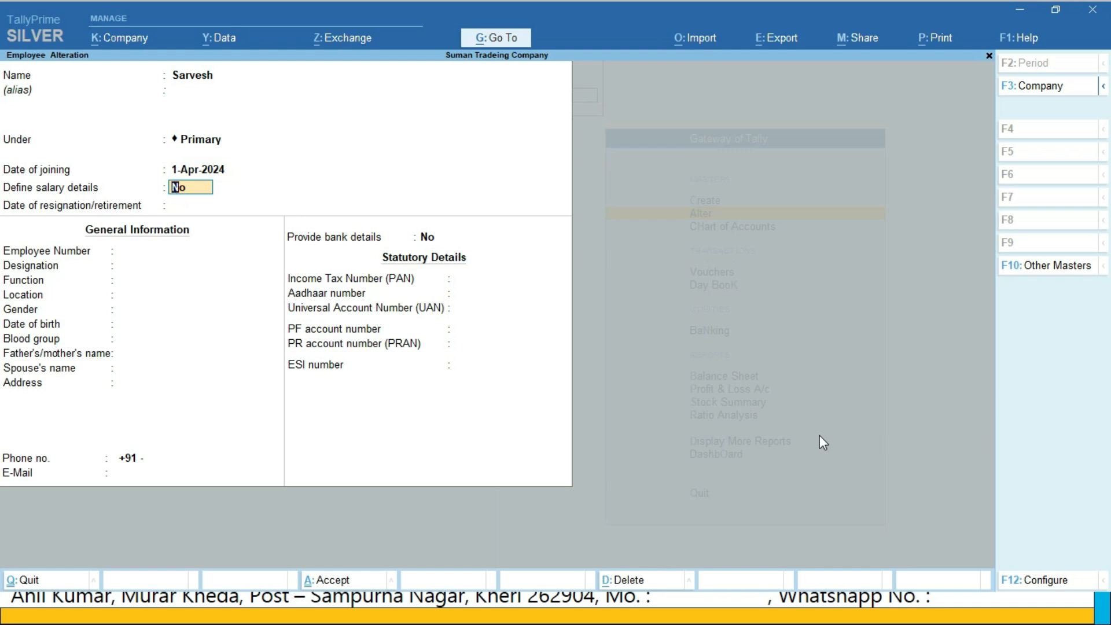
key("Return")
key("Return")
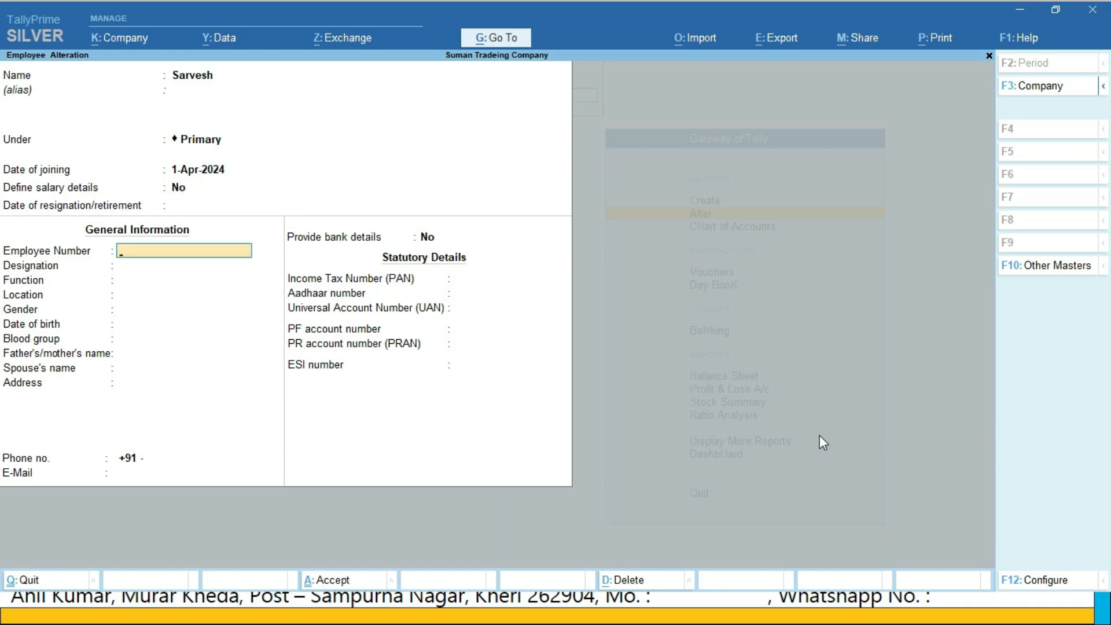
type("ST/001")
key("Return")
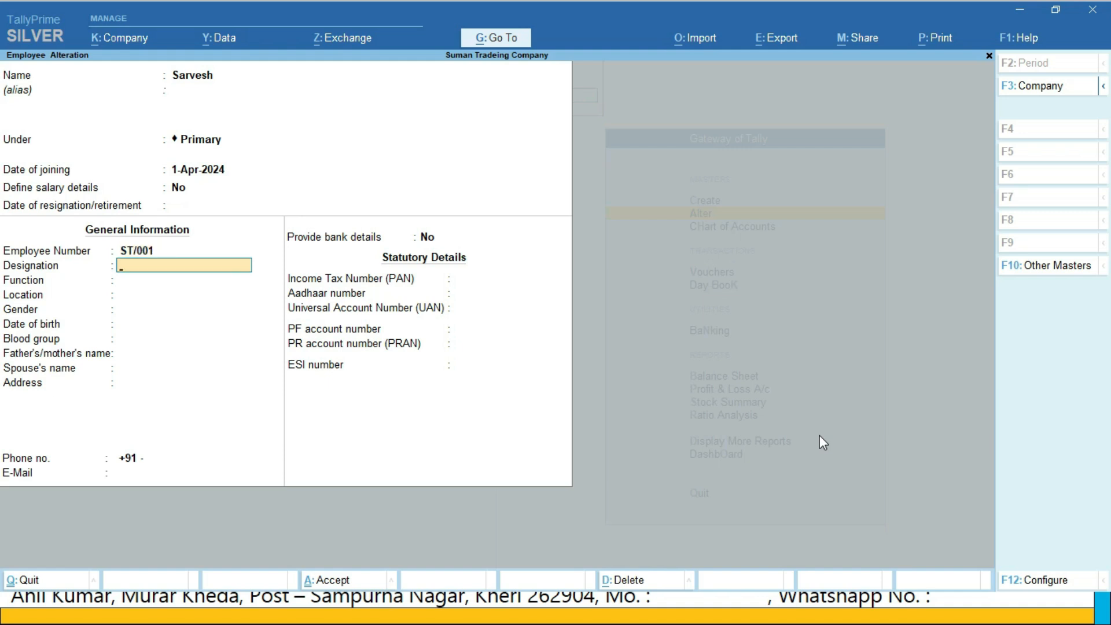
Enter designation Marketing Head, function Marketing, the location, gender Male, the date of birth and blood group A1B Positive
type("Marketing Head")
key("Return")
type("Marketing")
key("Return")
type("Sampurna Nagar")
key("Return")
key("Down")
Fill in the employee's father's and spouse's names, address, phone number and e-mail
key("Return")
type("1.7.1997")
key("Return")
type("Shree Jagdish")
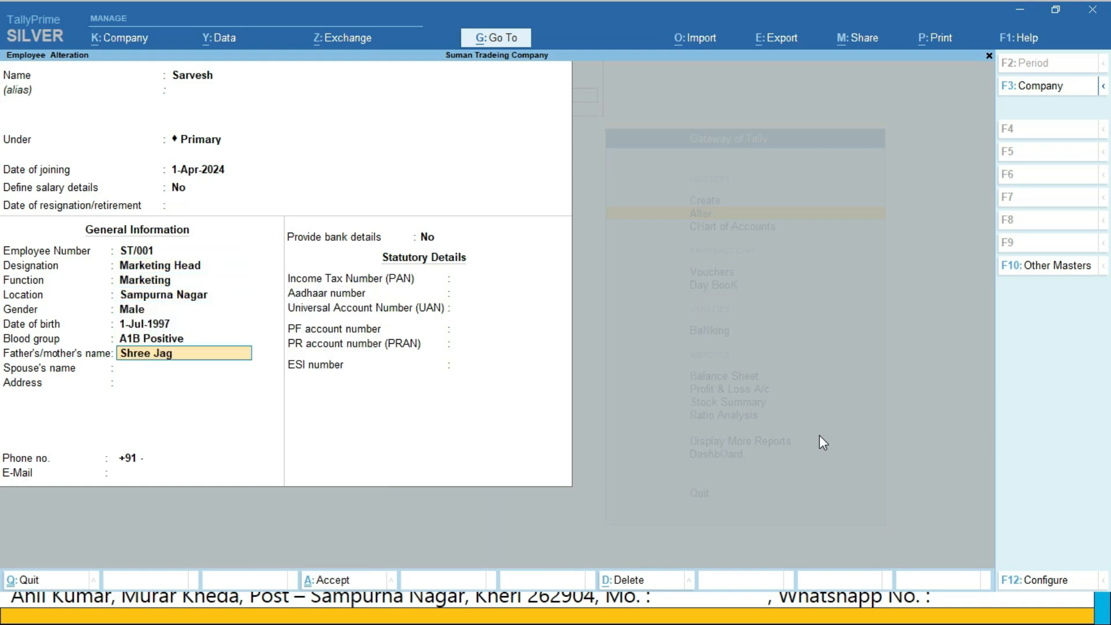
key("Return")
key("Return")
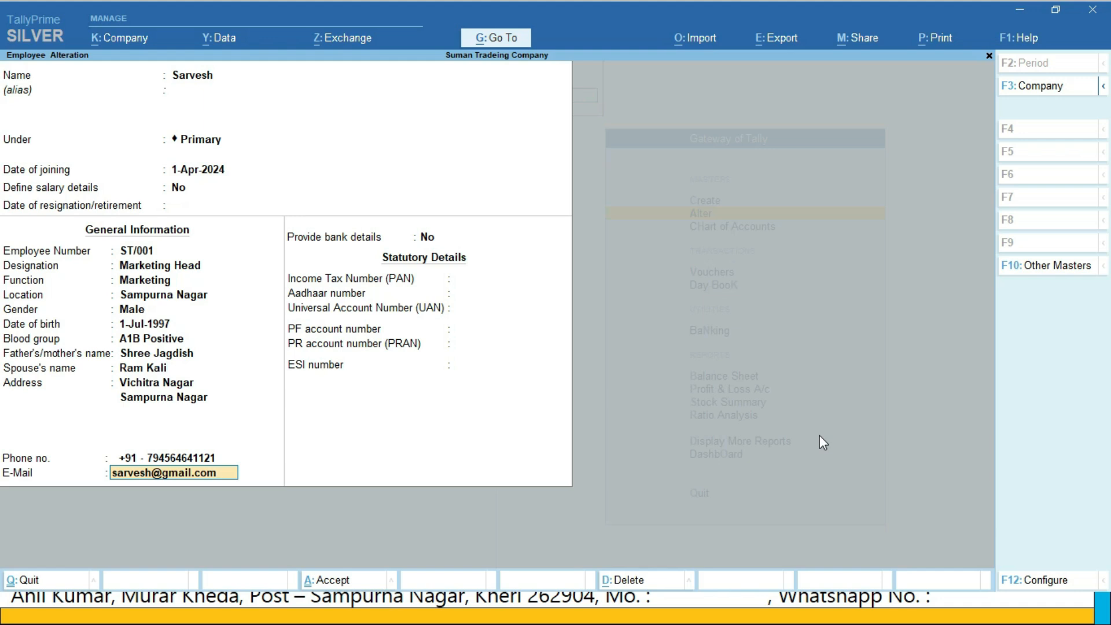
key("Return")
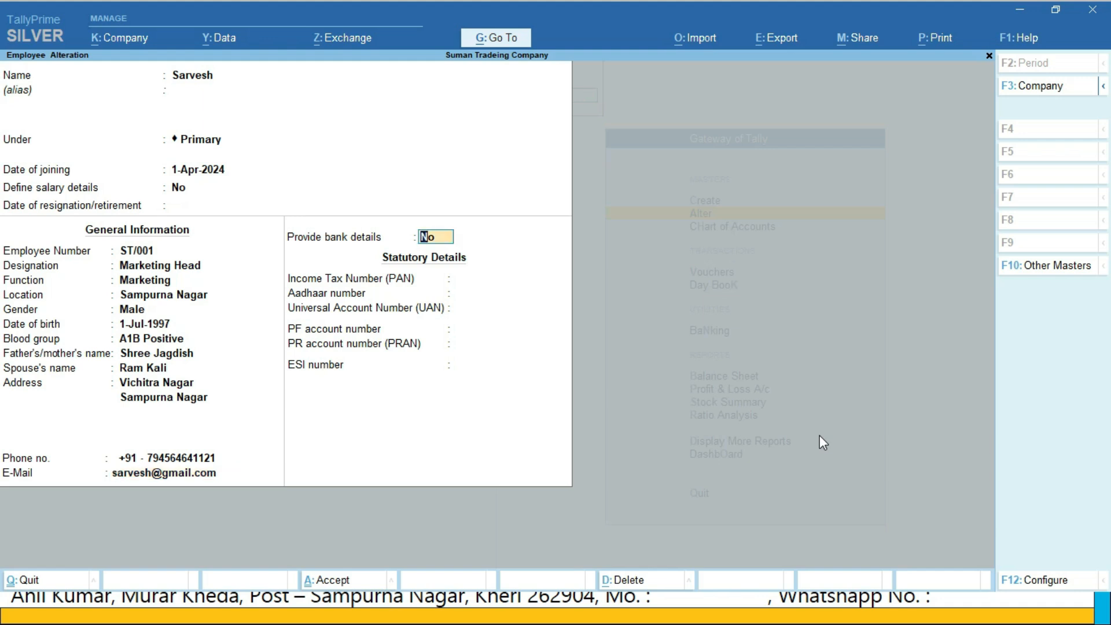
Keep bank details at No, leave the statutory details blank, and save the employee master
key("Return")
key("Return")
key("Return")
key("Return")
key("Return")
key("Return")
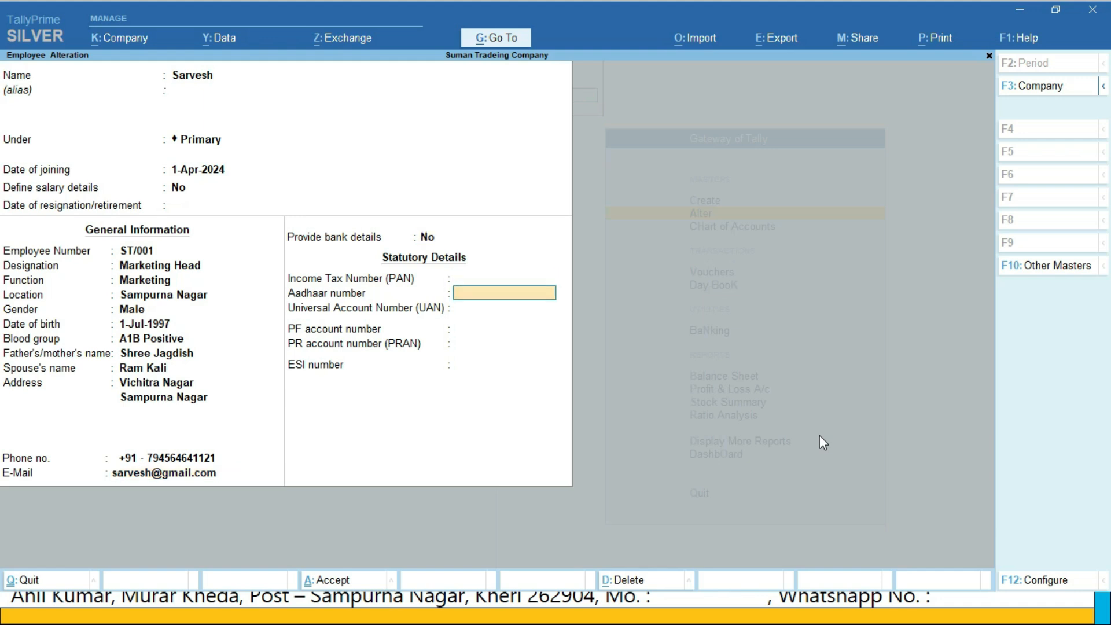
key("Return")
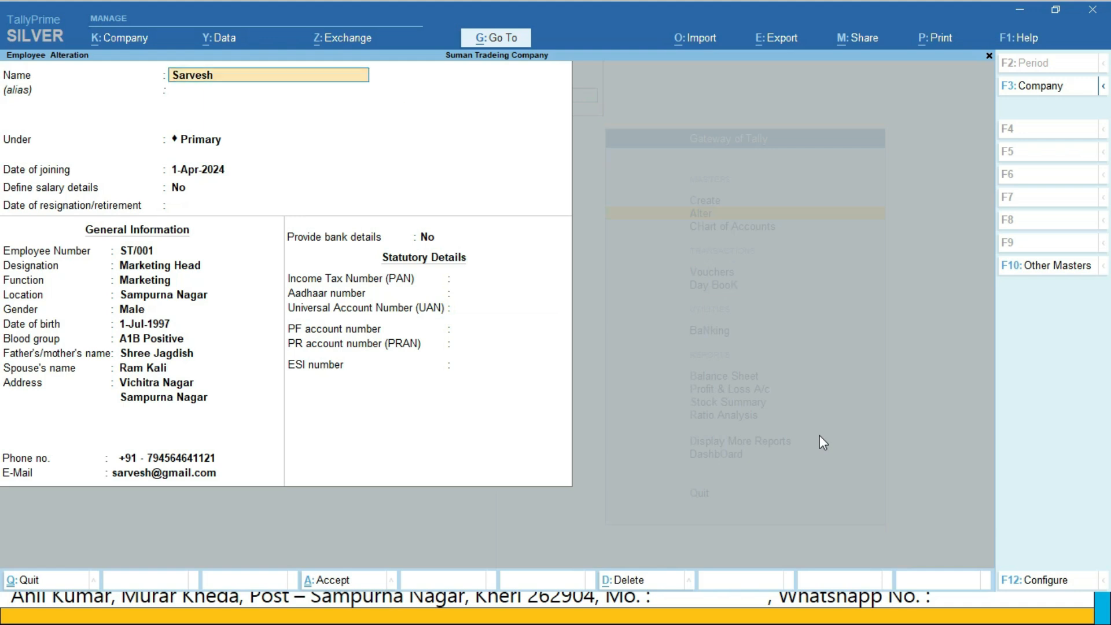
key("ctrl+a")
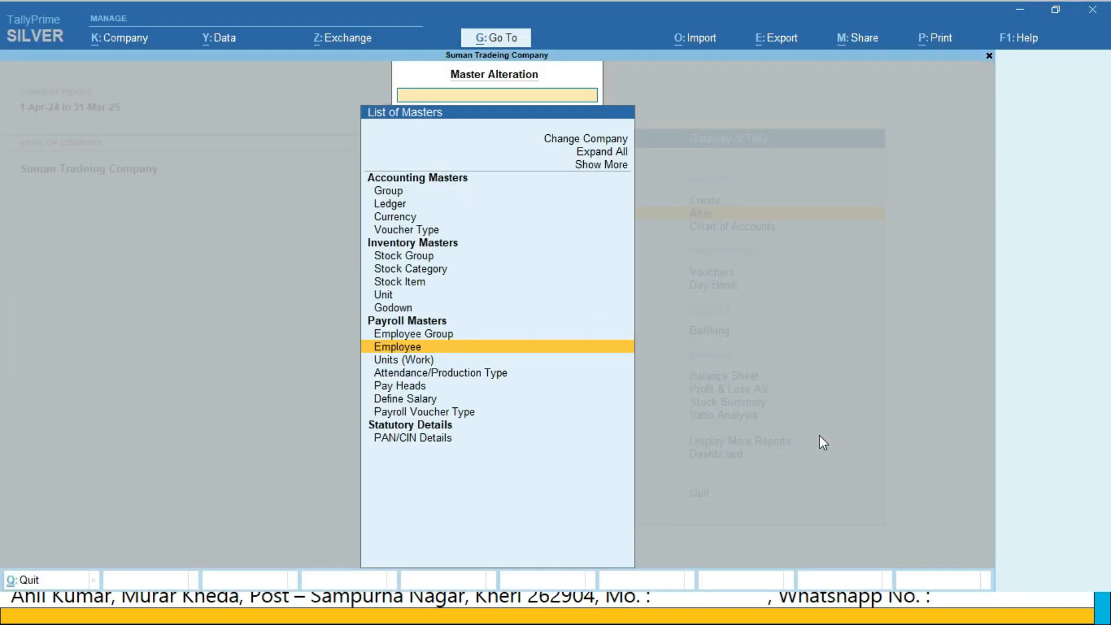
key("Escape")
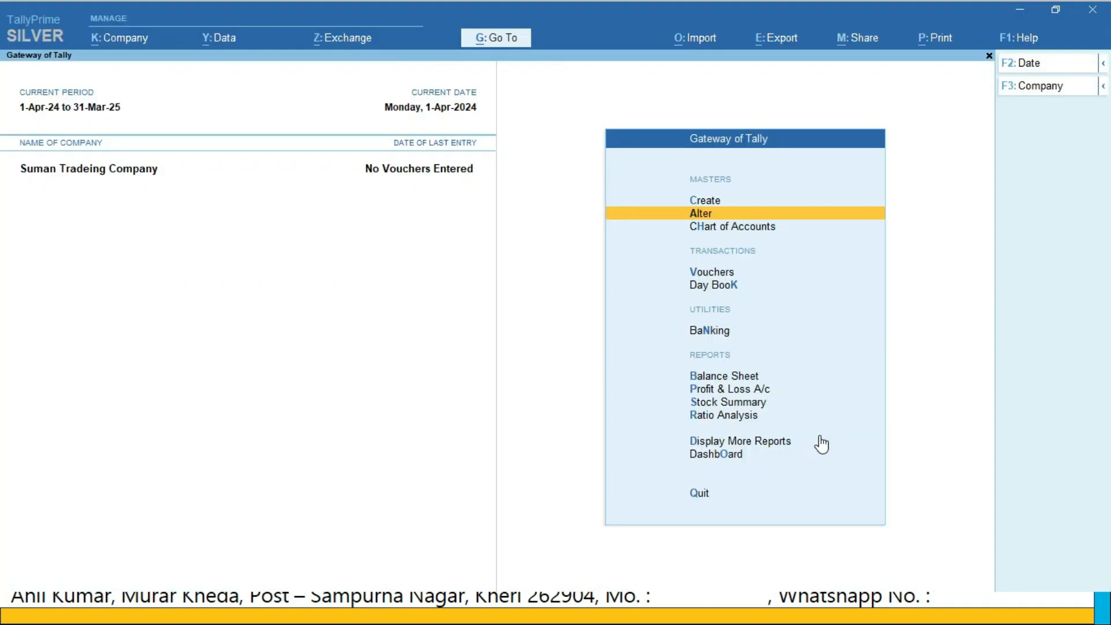
Start creating a new Attendance/Production Type master named Absent
key("Up")
key("Return")
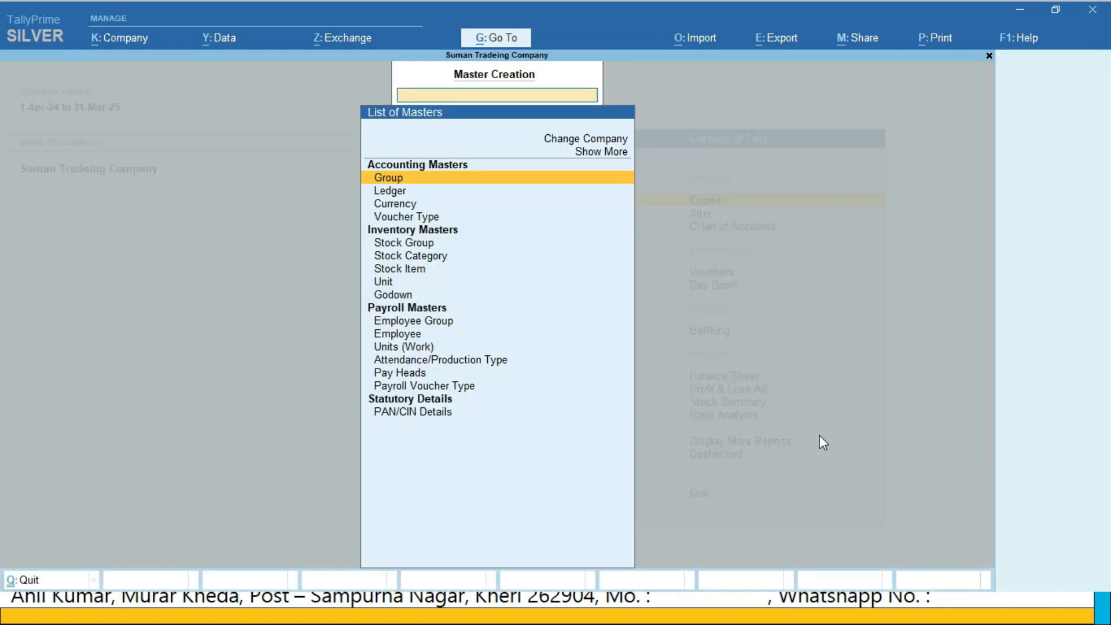
key("Down")
key("Down")
key("Down")
key("Down")
key("Down")
key("Down")
key("Down")
key("Down")
key("Down")
key("Down")
key("Down")
key("Down")
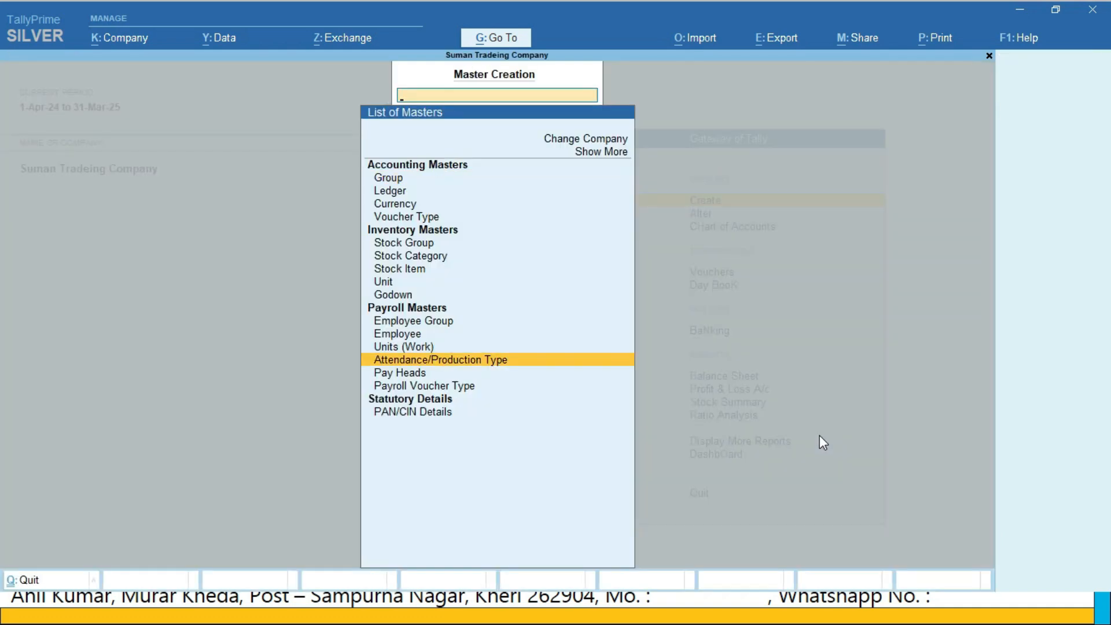
key("Return")
type("Absent")
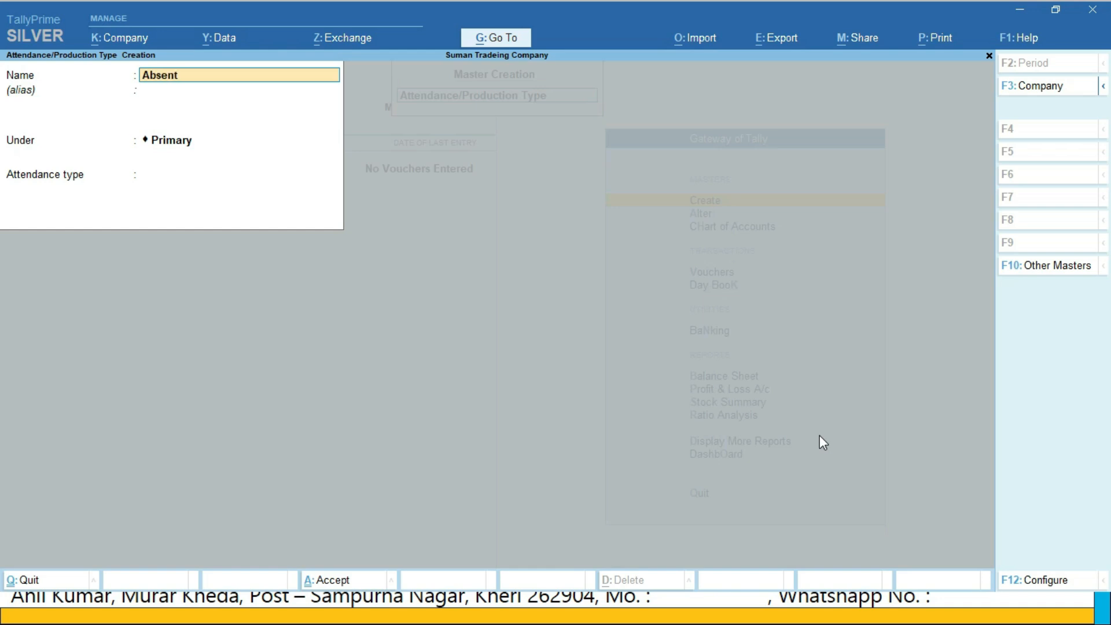
Set Absent under Primary as Leave without Pay with period type Days, and save it
key("Return")
key("Return")
key("Return")
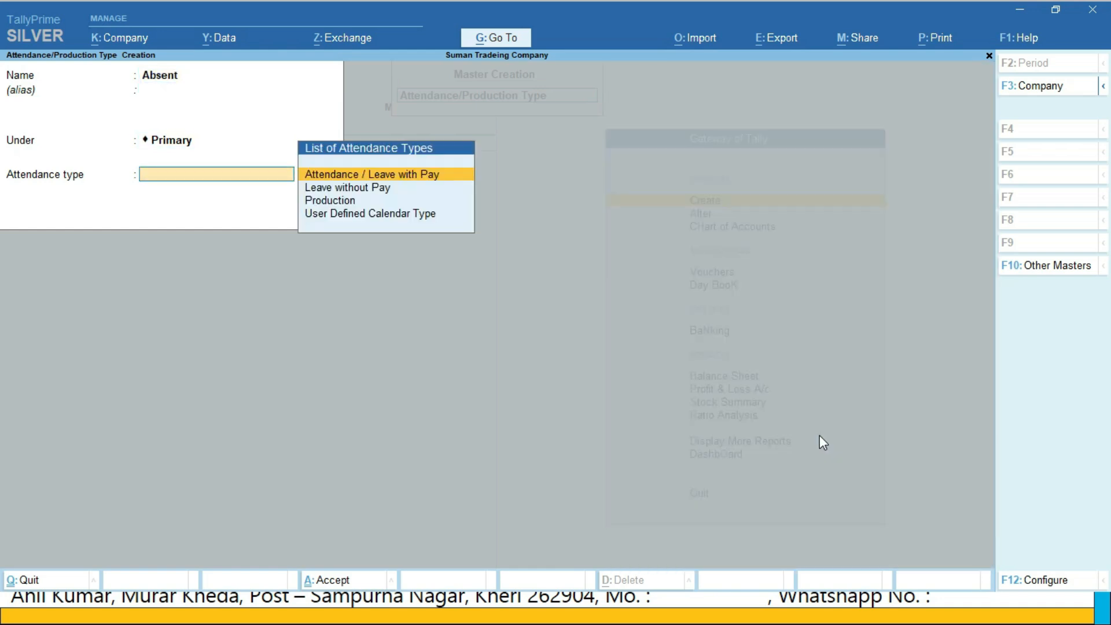
key("Down")
key("Return")
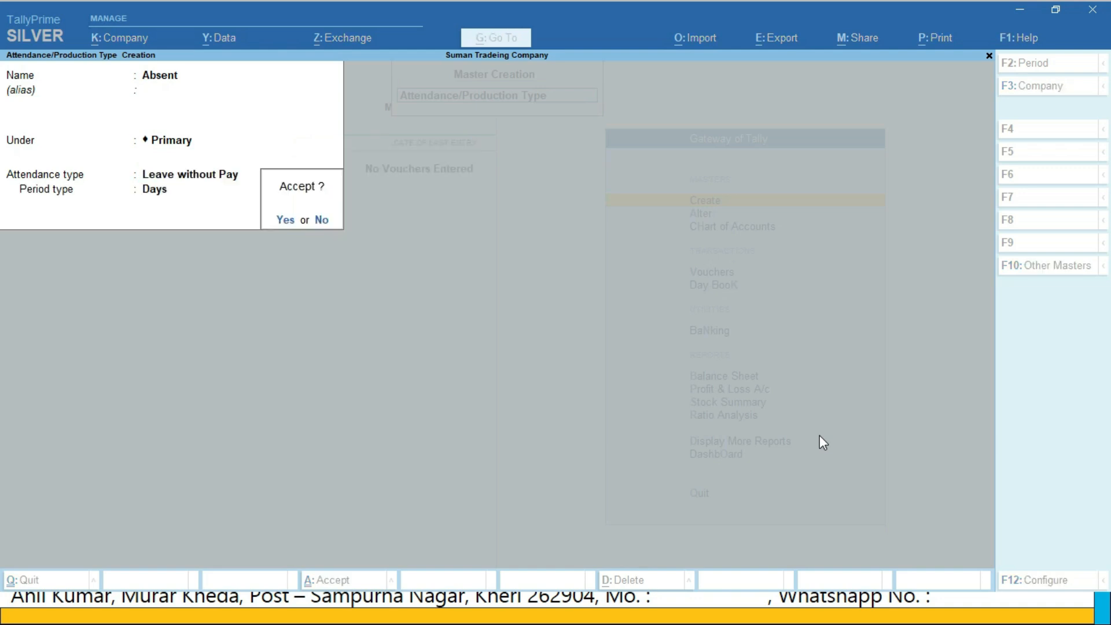
key("Return")
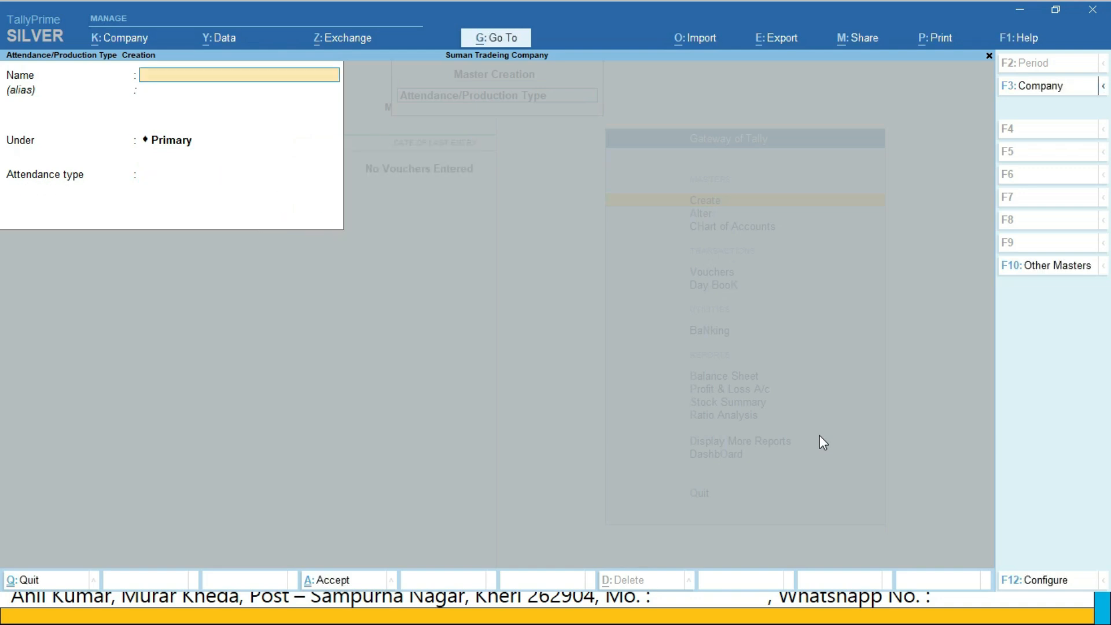
Create the attendance type Present under Primary as Attendance / Leave with Pay with period type Days
type("Present")
key("Return")
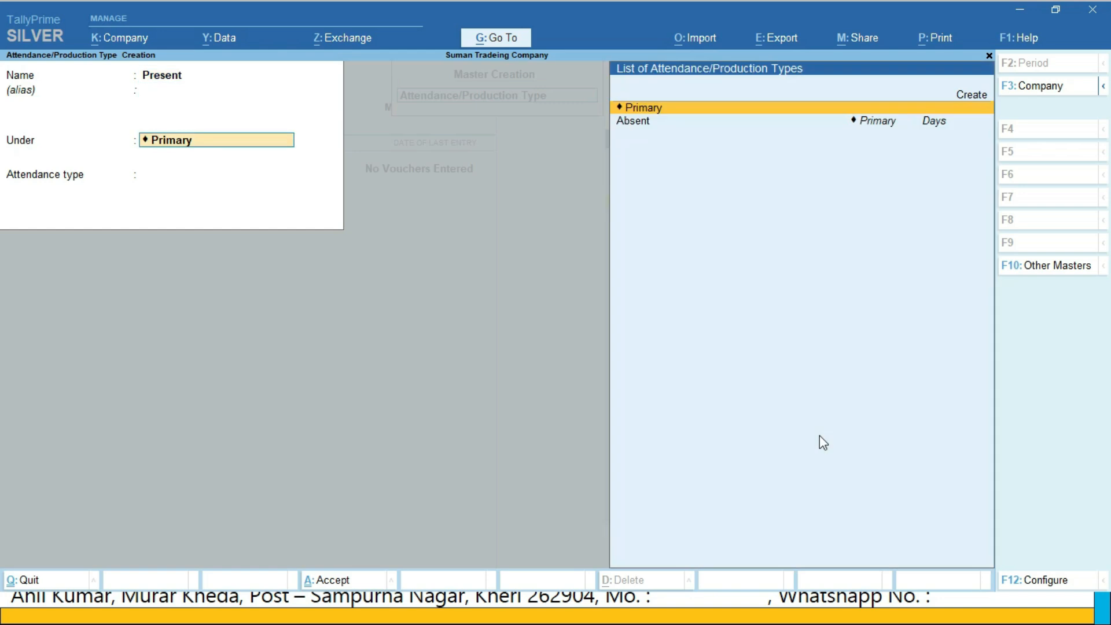
key("Return")
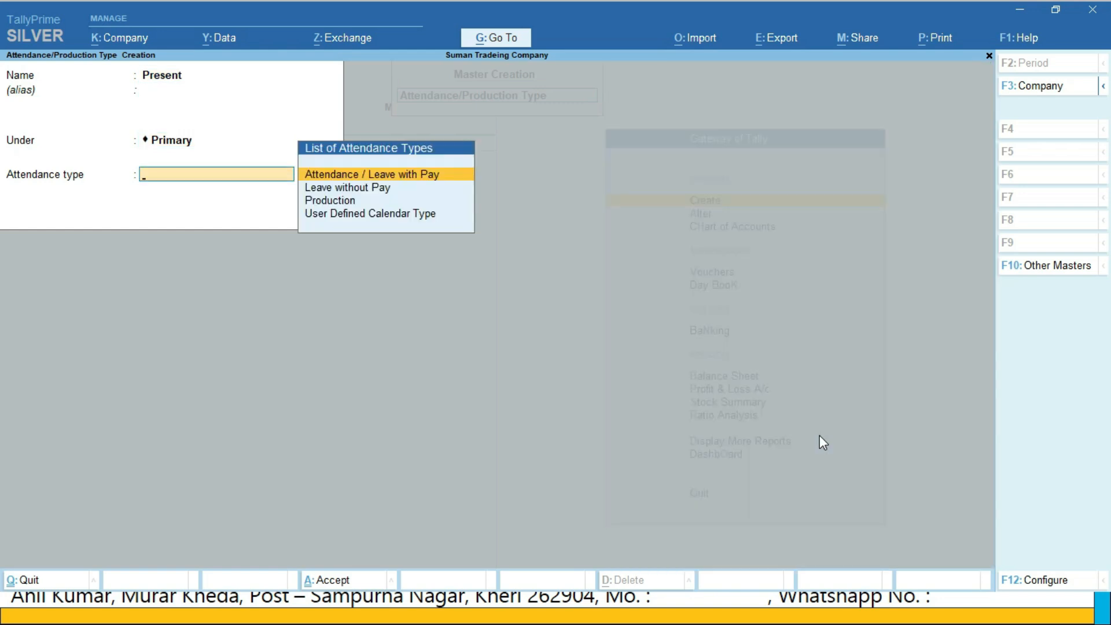
key("Return")
key("Return")
key("Return")
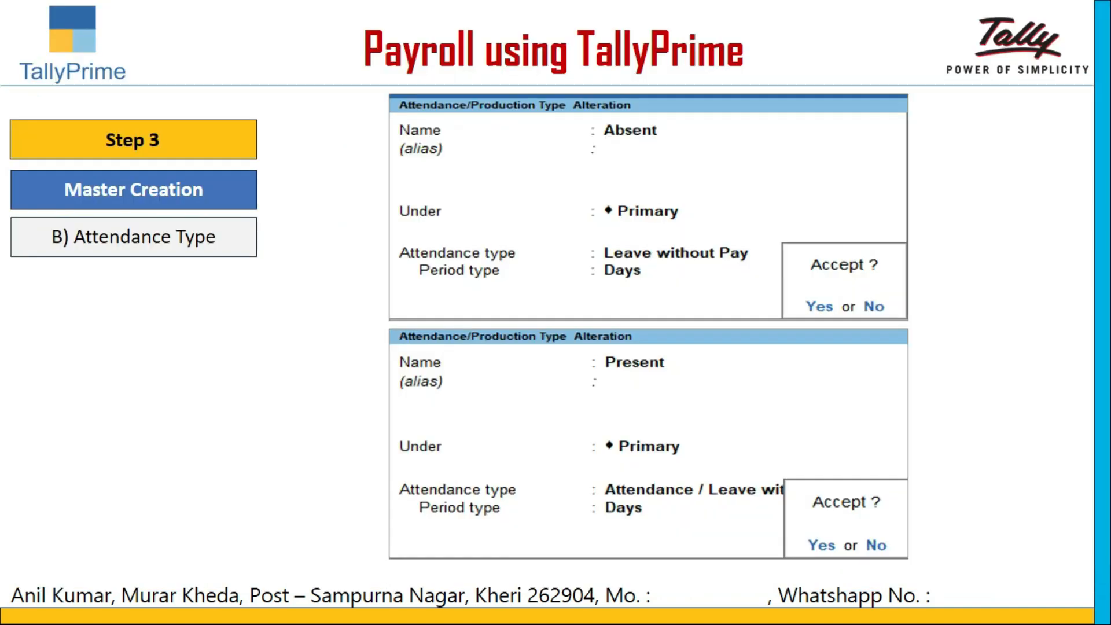
Quit the attendance type creation in TallyPrime and start a new pay head named Basic Pay (Salary)
key("Right")
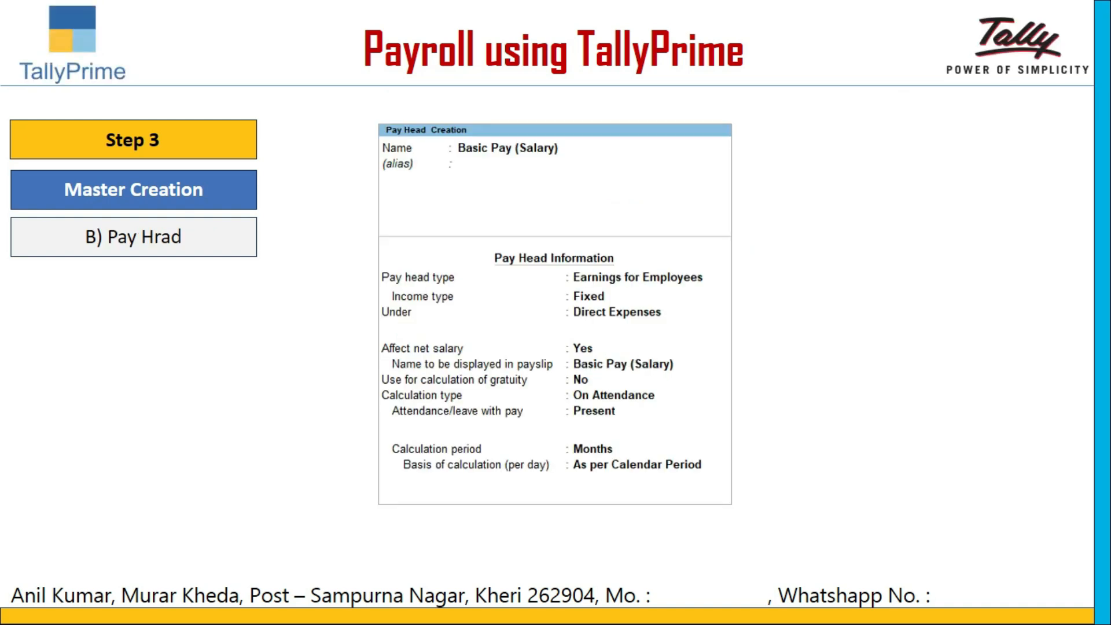
key("alt+Tab")
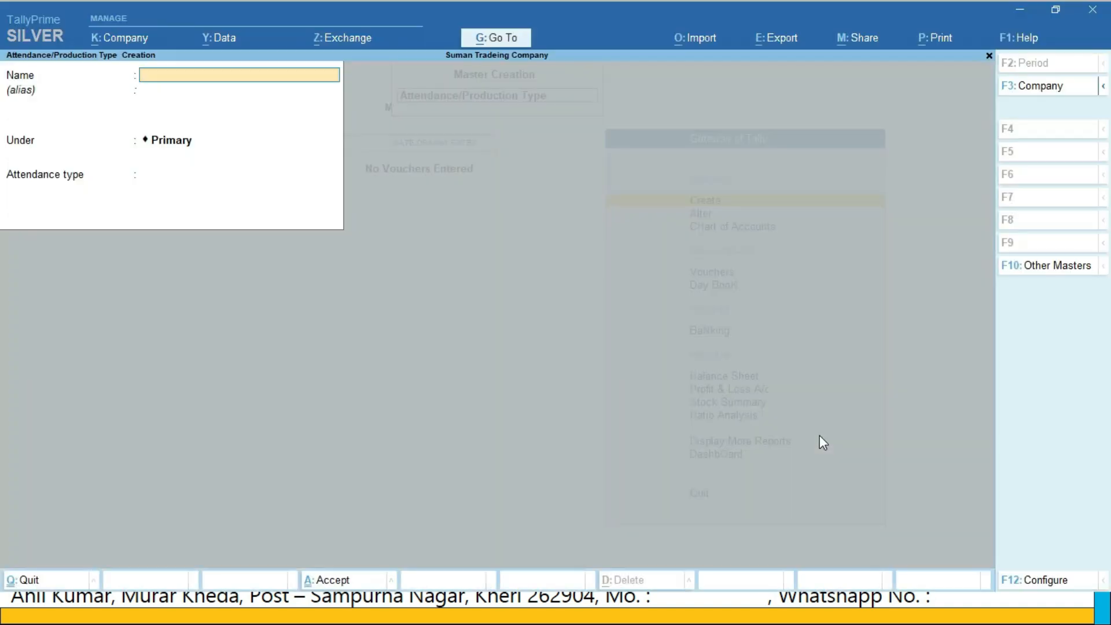
key("Escape")
key("y")
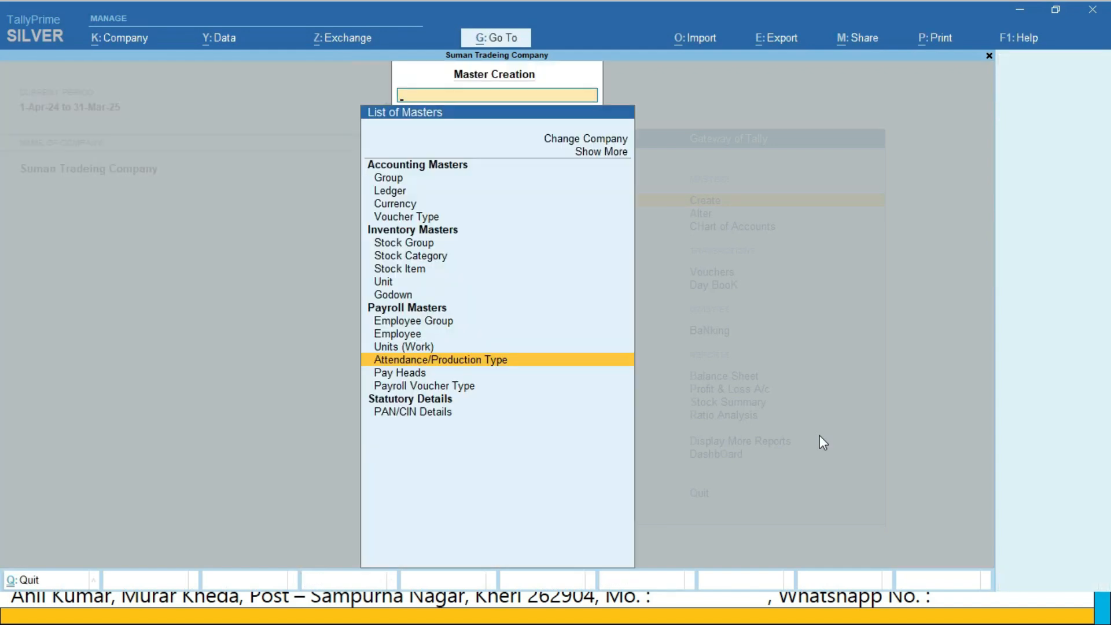
key("Down")
key("Return")
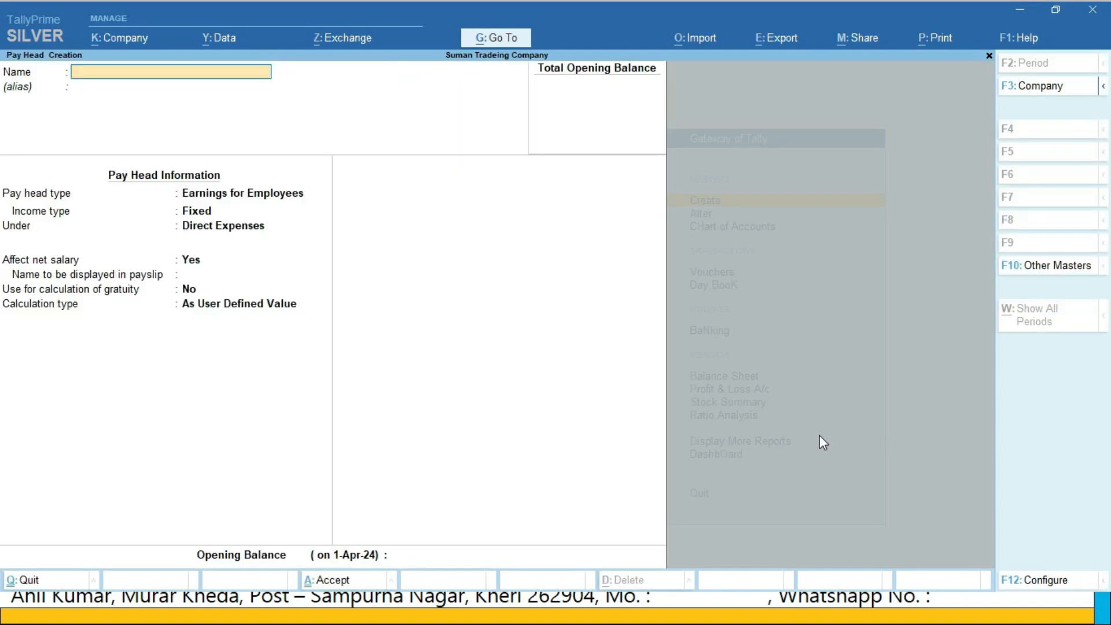
type("Basic Pay (Salary)")
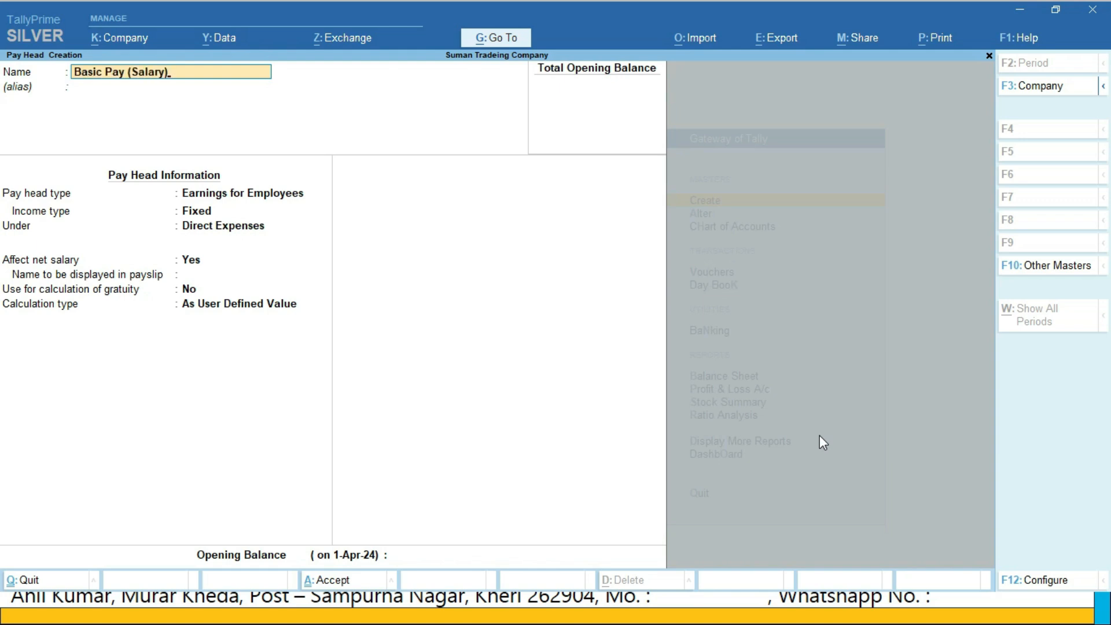
Set the pay head type to Earnings for Employees, income type Fixed, under Direct Expenses, affecting net salary
key("Return")
key("Return")
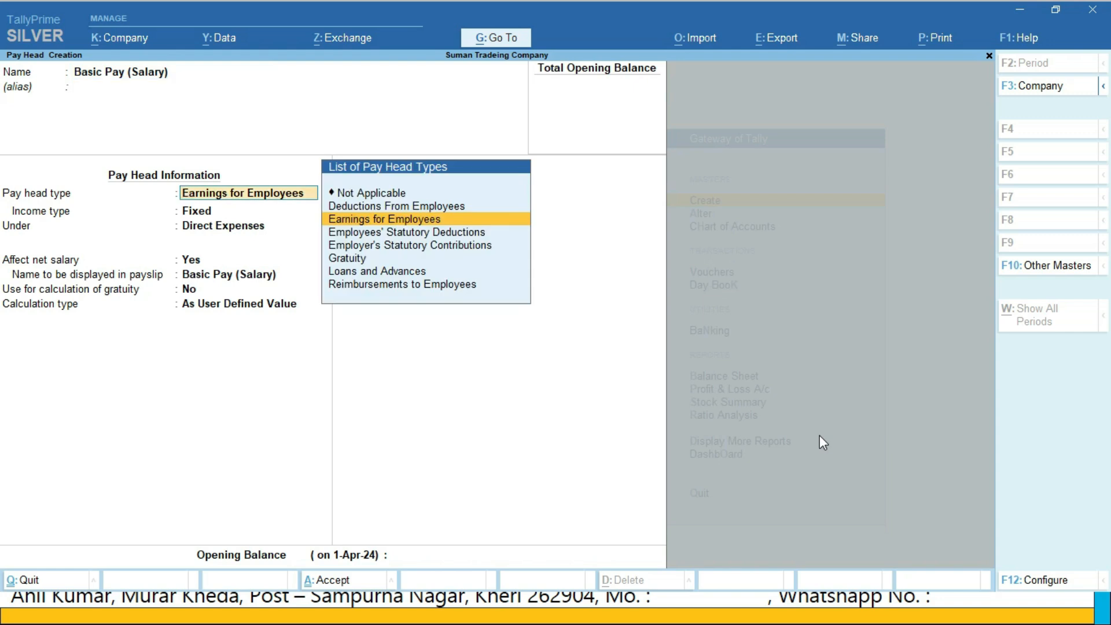
key("Return")
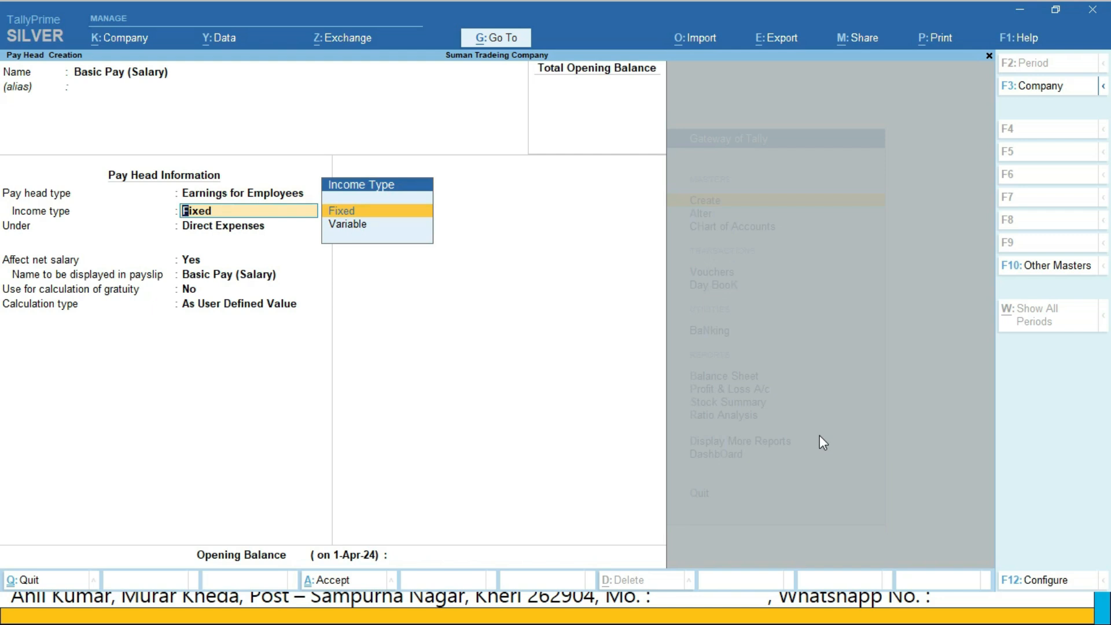
key("Return")
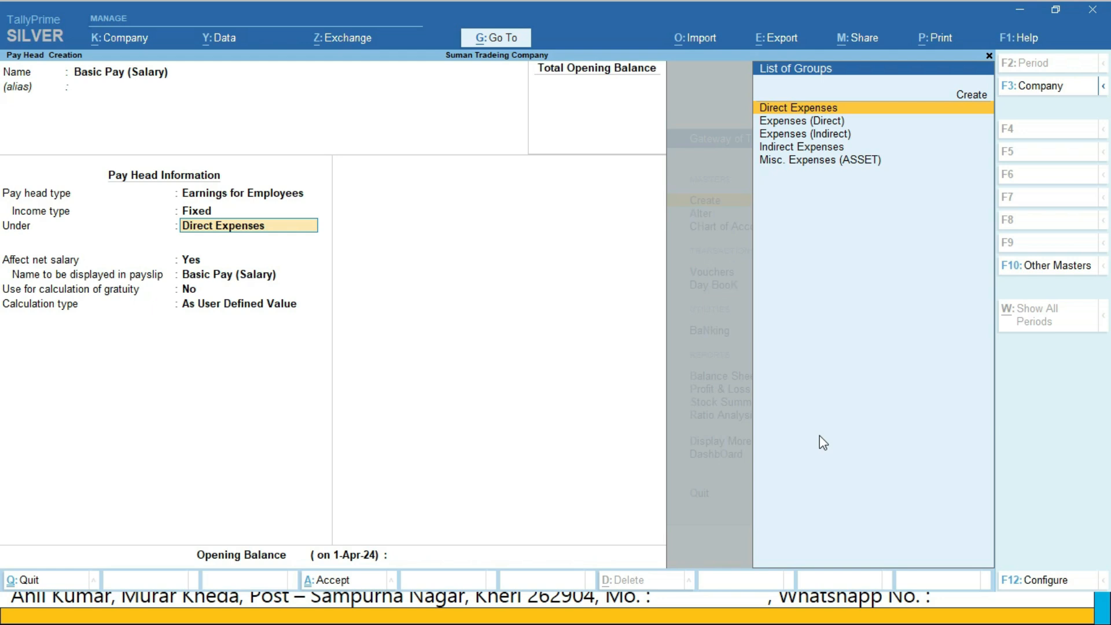
key("Return")
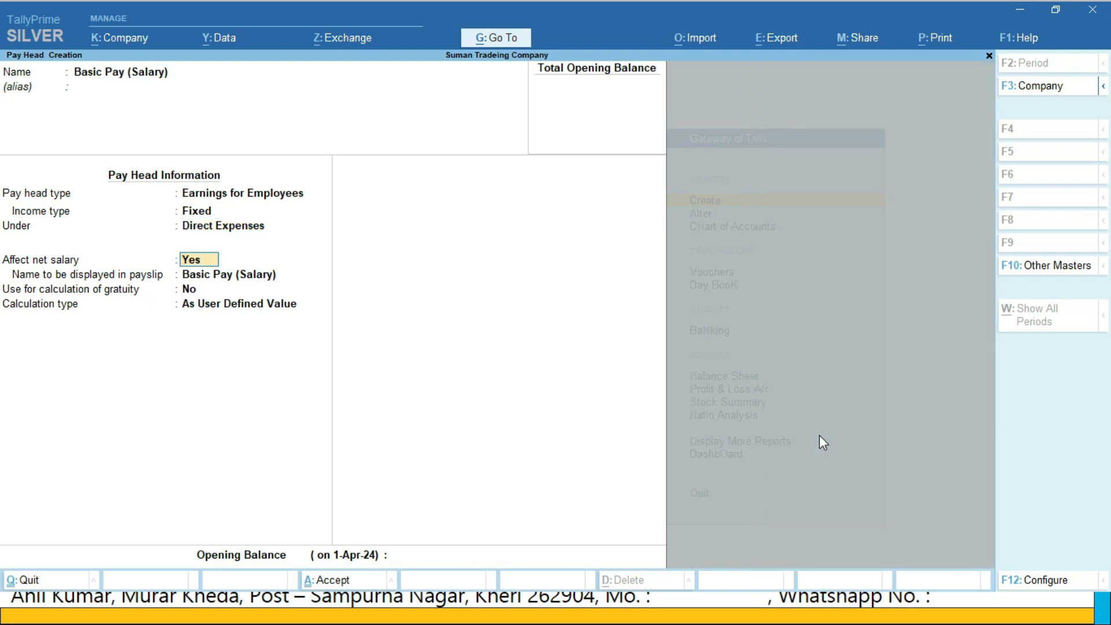
key("Return")
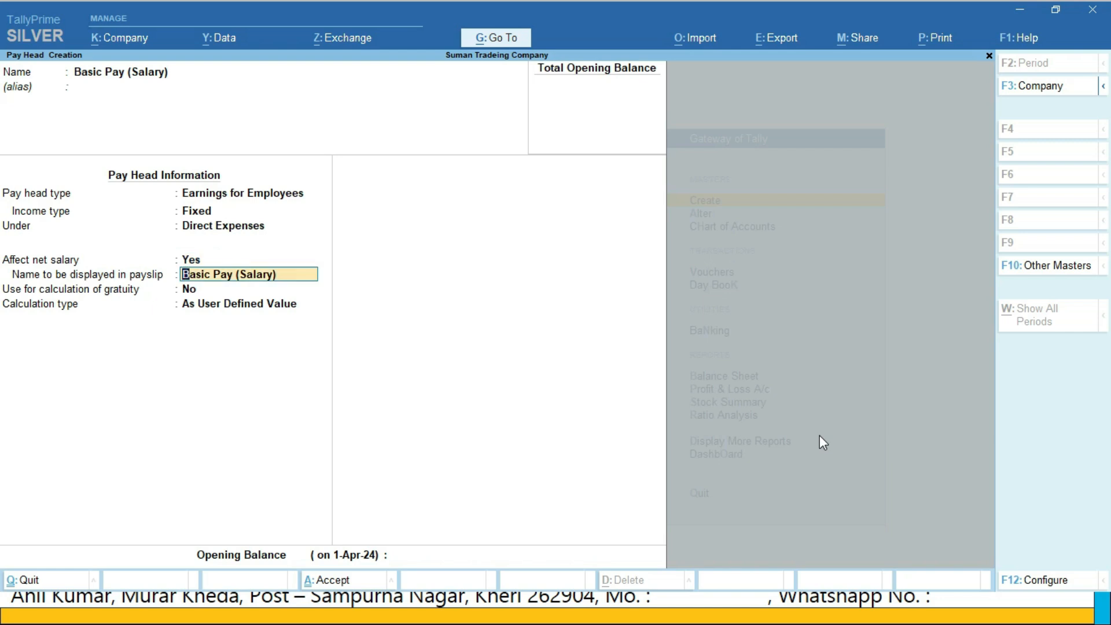
Exclude Basic Pay (Salary) from gratuity calculation and set its calculation type to On Attendance, based on the Present attendance type
key("Return")
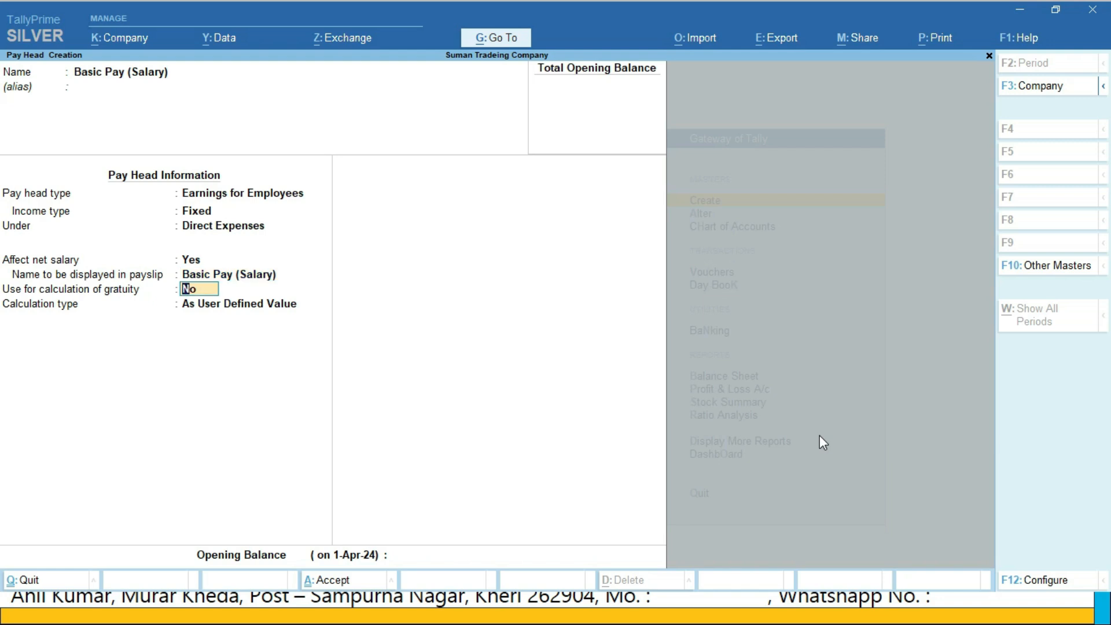
key("Return")
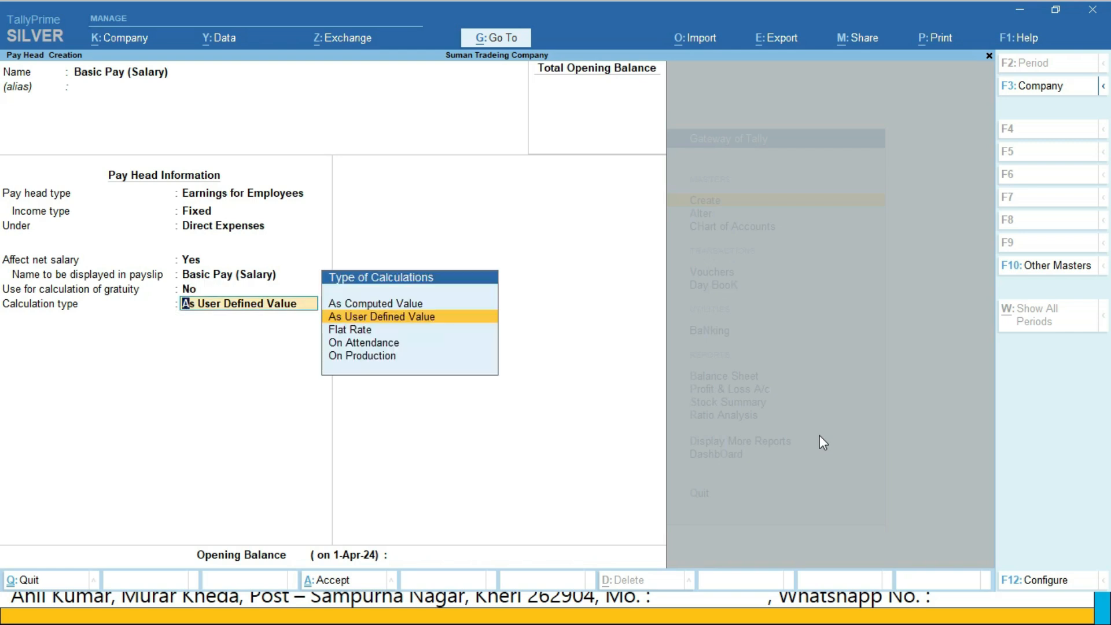
key("Down")
key("Down")
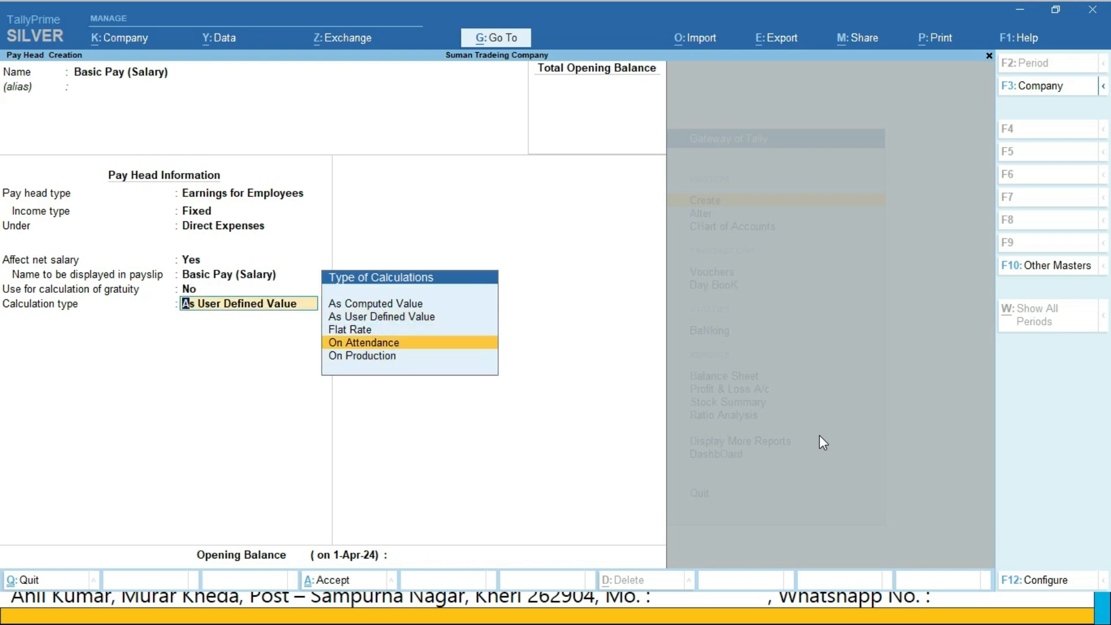
key("Return")
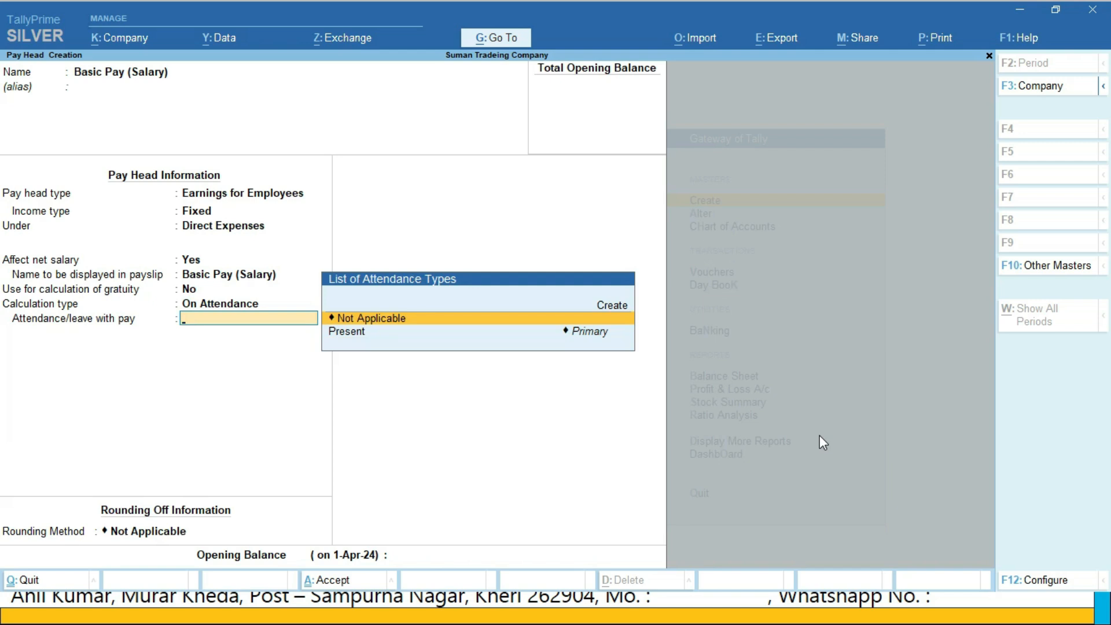
key("Down")
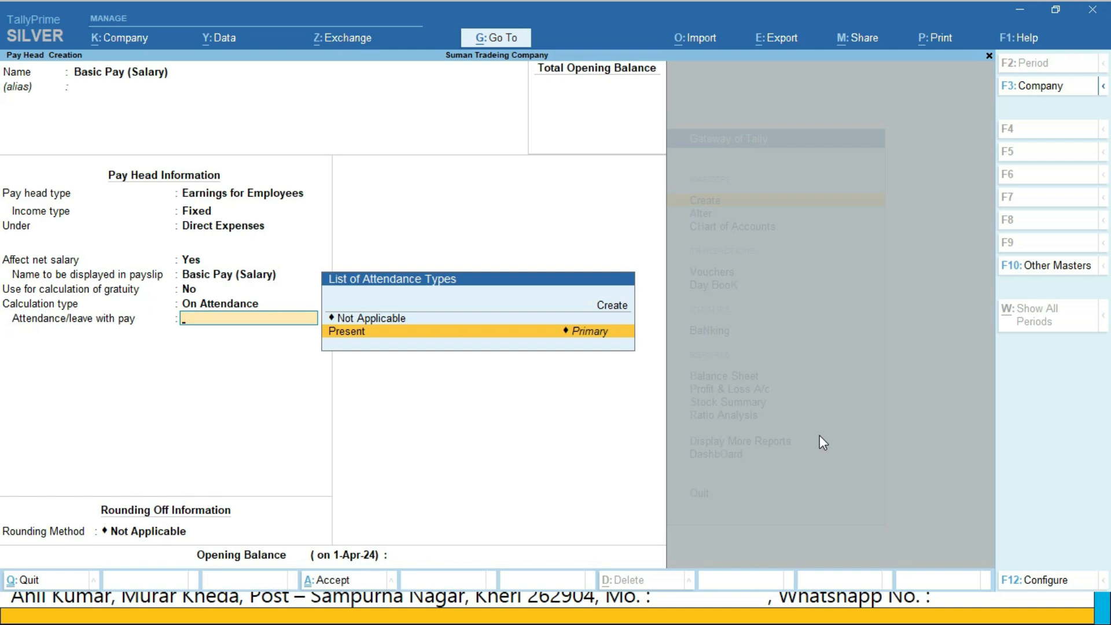
key("Return")
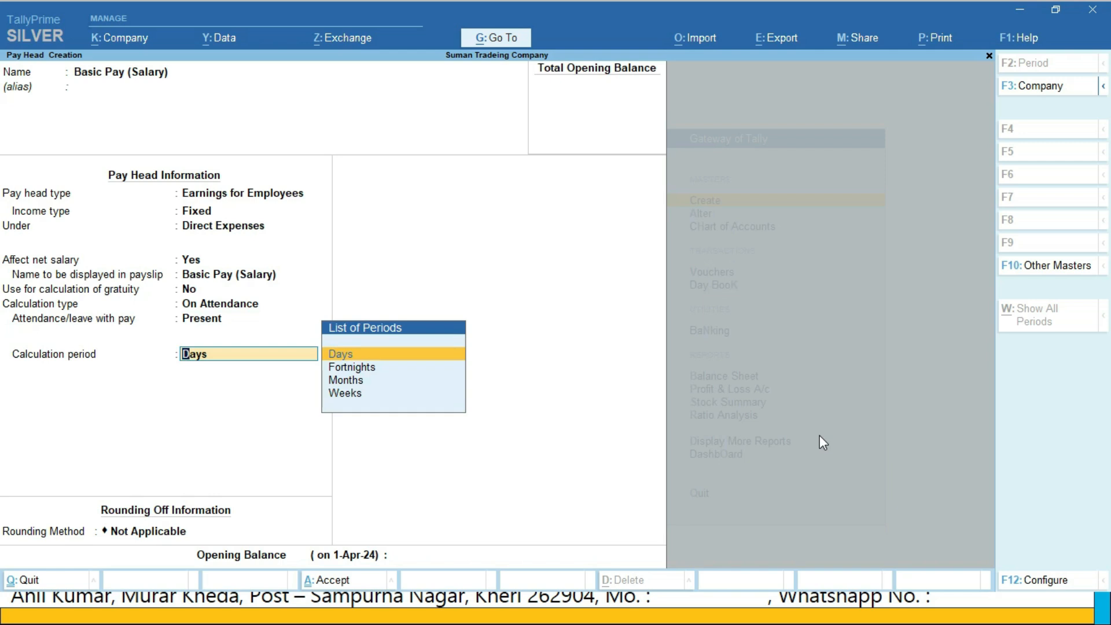
Set the pay head's calculation period to Months, with the per-day basis As per Calendar Period
key("Down")
key("Down")
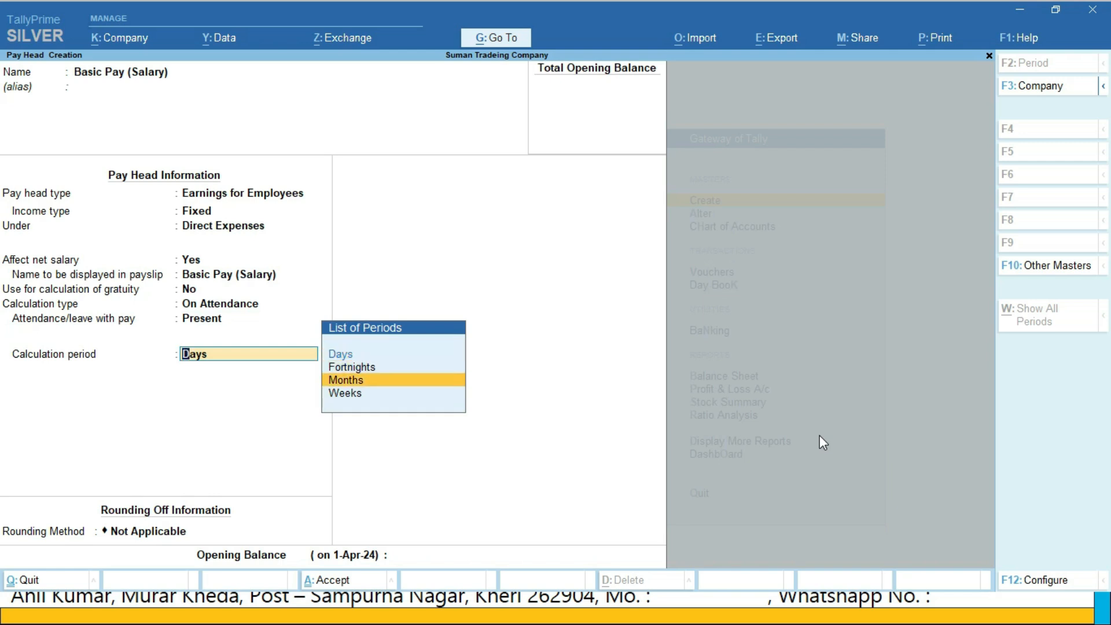
key("Return")
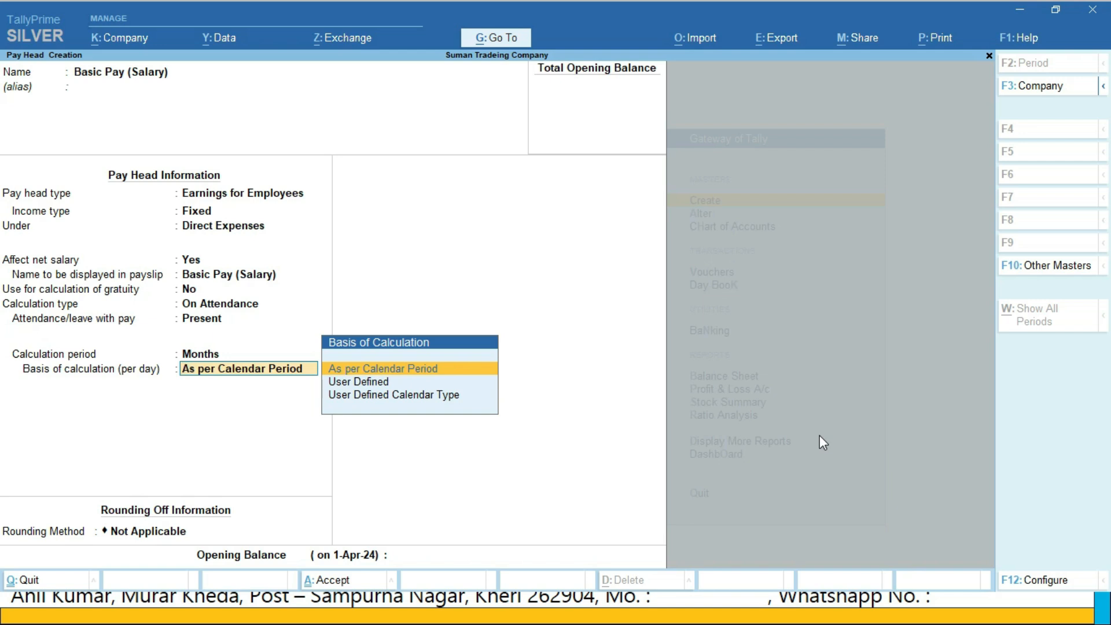
key("Return")
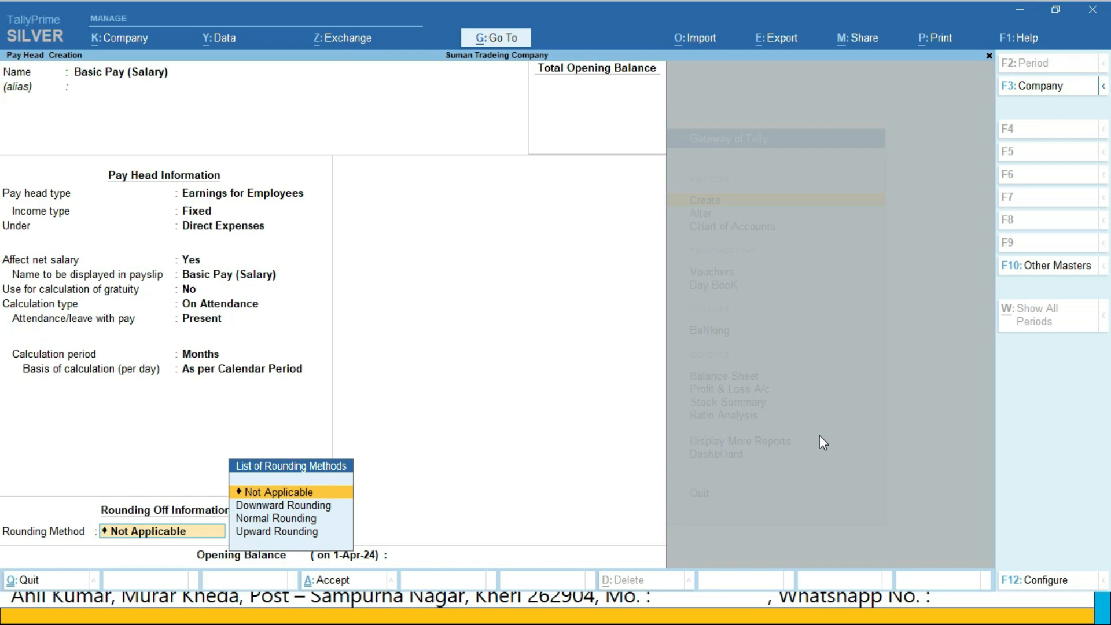
Apply Normal Rounding with a limit of 1 to Basic Pay (Salary) and save the pay head
key("Down")
key("Down")
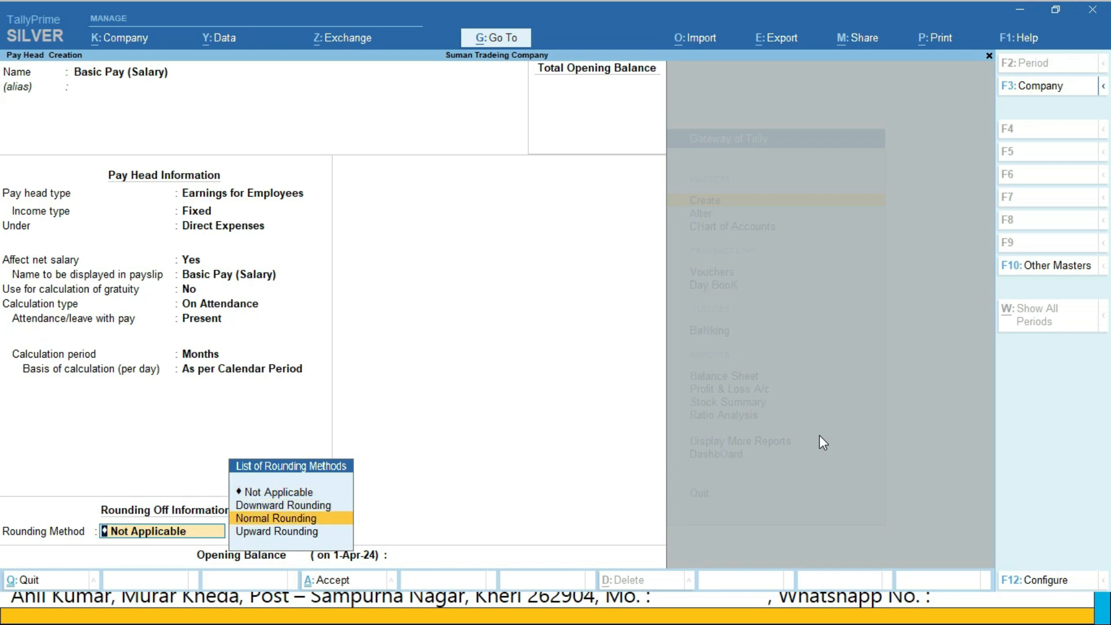
key("Return")
type("1")
key("Return")
key("Return")
key("Return")
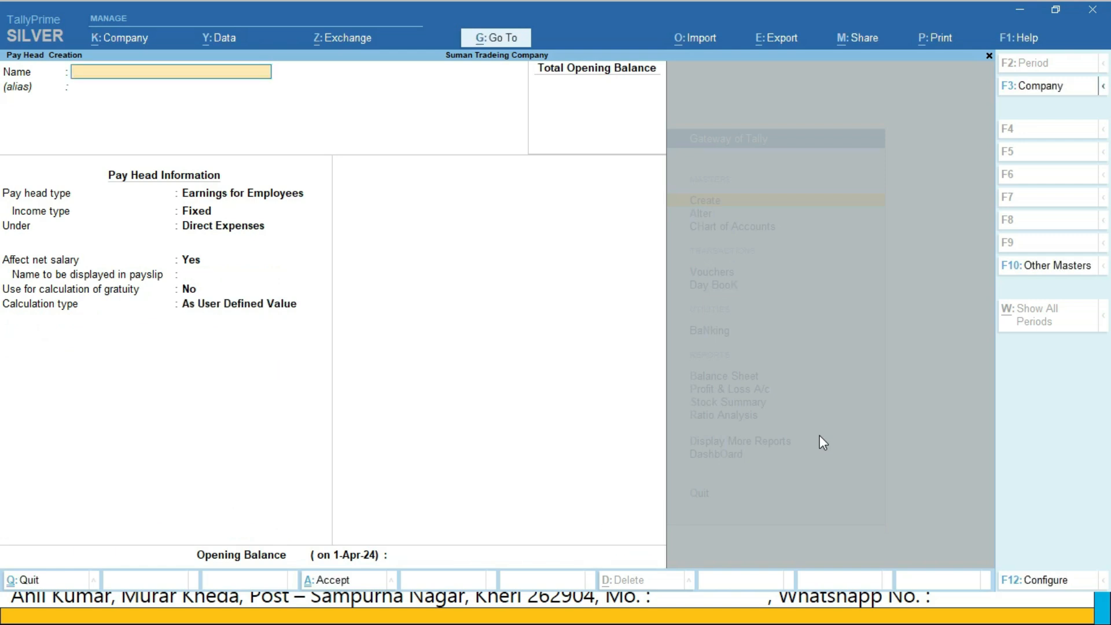
Check the employee-wise Define Salary slide in the presentation and return to TallyPrime
key("alt")
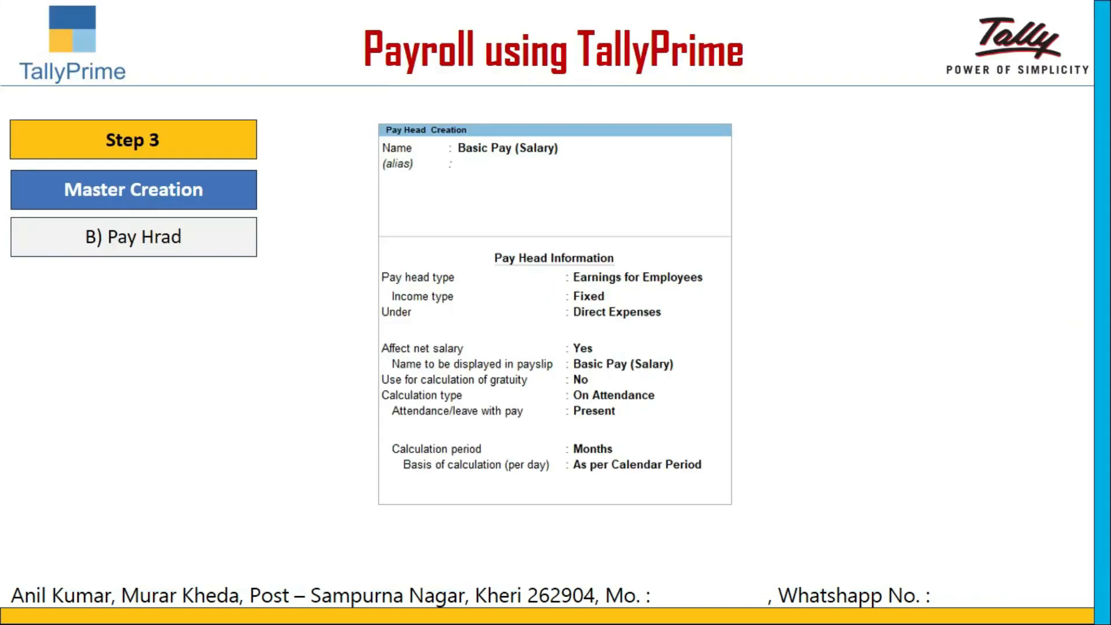
key("Right")
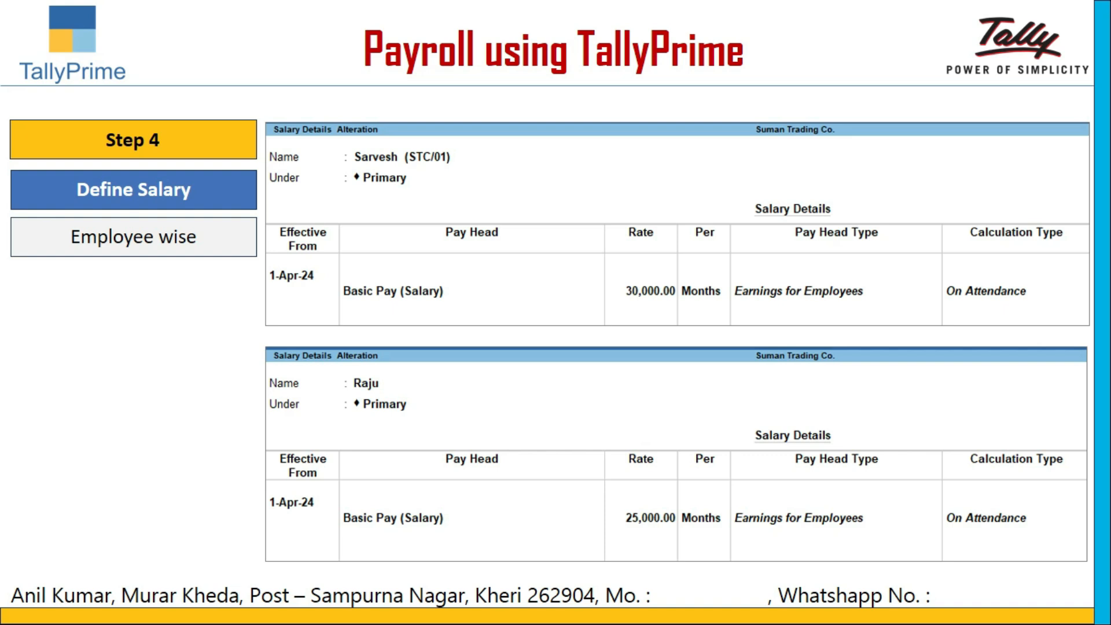
key("alt+Tab")
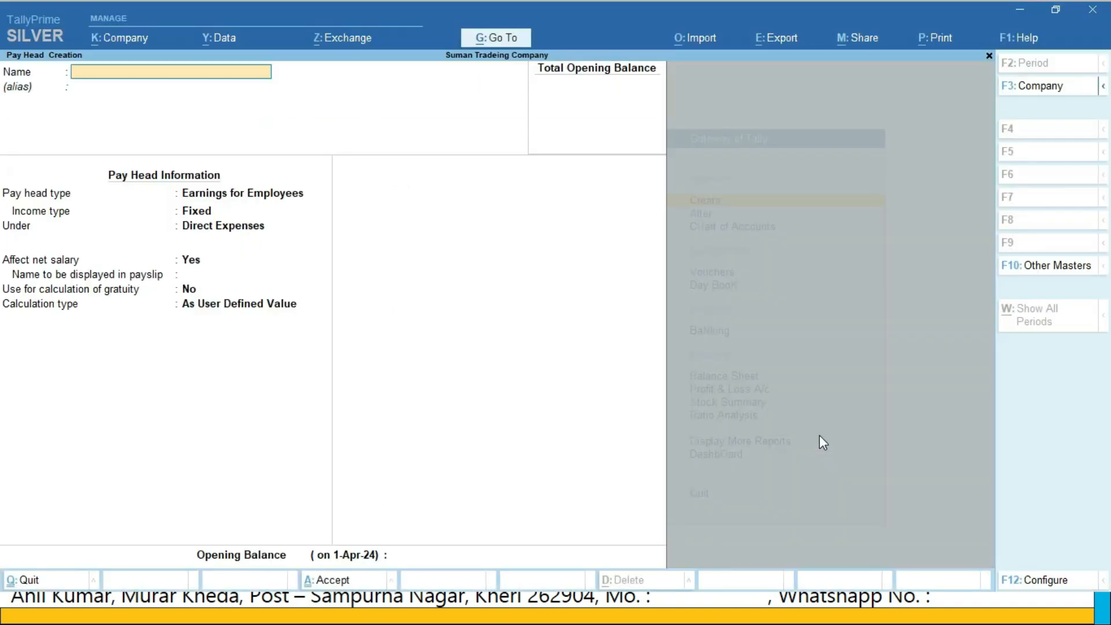
Quit pay head creation and open the Define Salary payroll master for alteration
key("Escape")
key("y")
key("Escape")
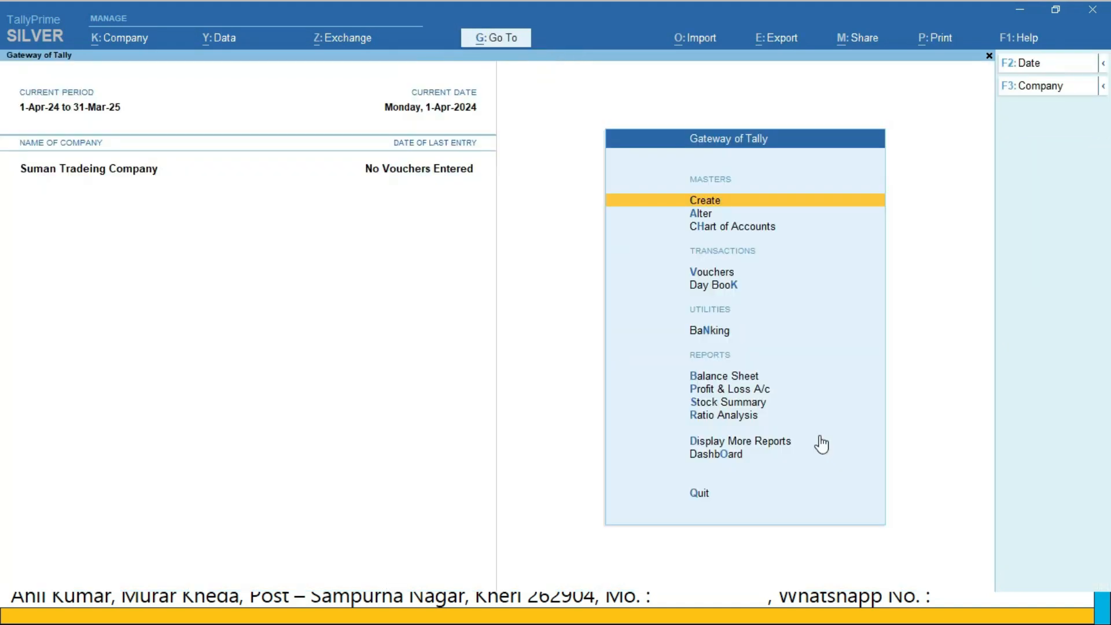
key("Down")
key("Return")
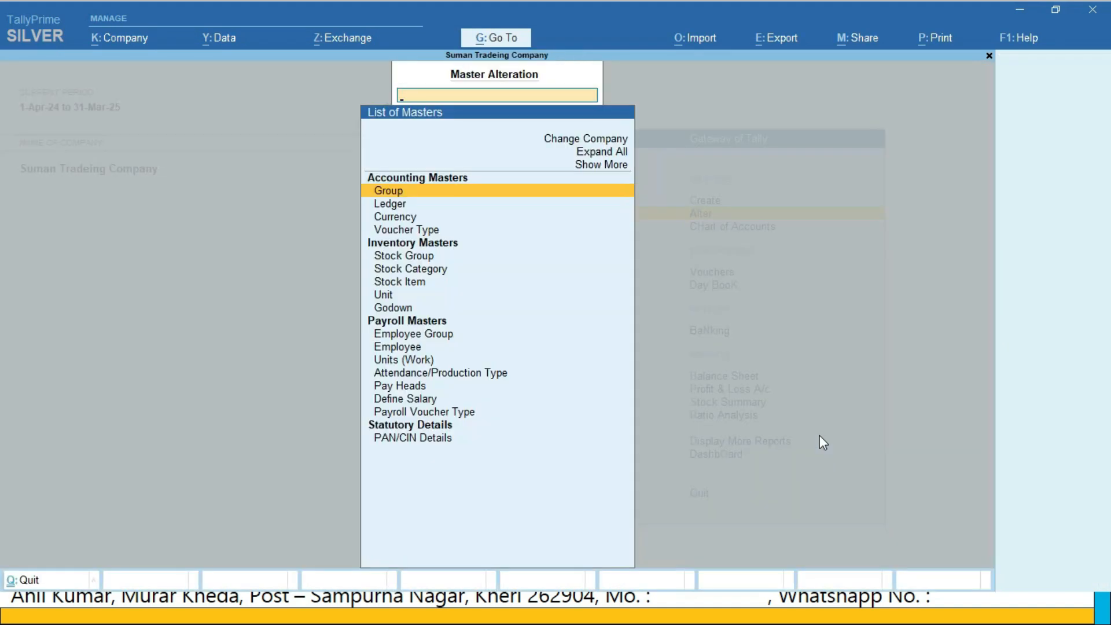
key("Up")
key("Return")
key("Down")
key("Return")
key("Down")
key("Down")
key("Down")
key("Down")
key("Down")
key("Down")
key("Down")
key("Return")
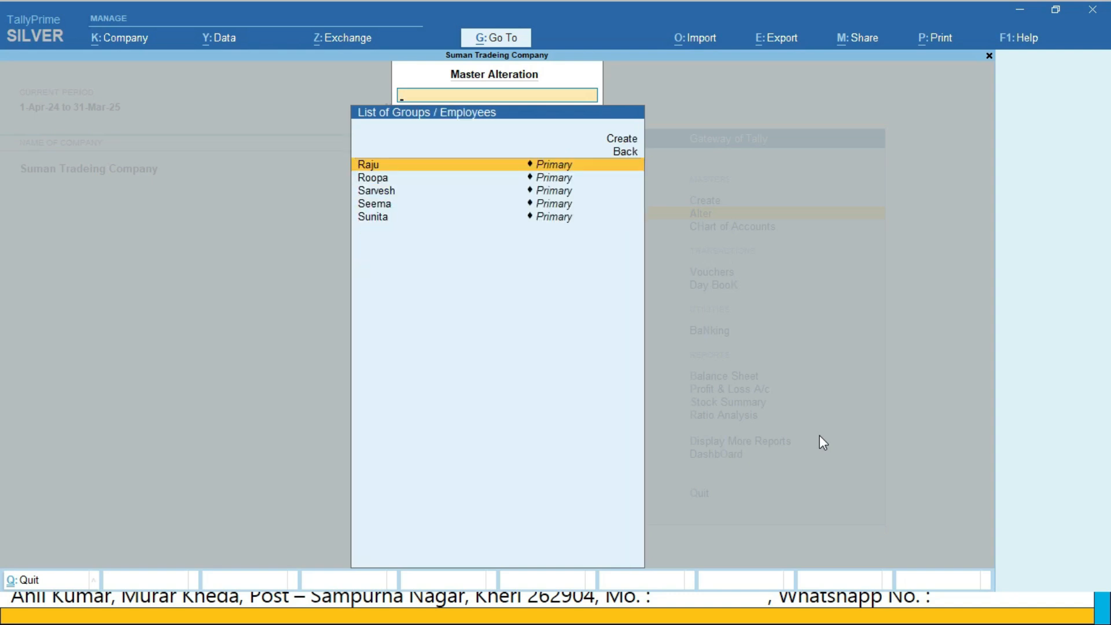
Define the third listed employee's salary effective 1-Apr-24 with Basic Pay (Salary) at 30,000 per month, and save it
type("Sar")
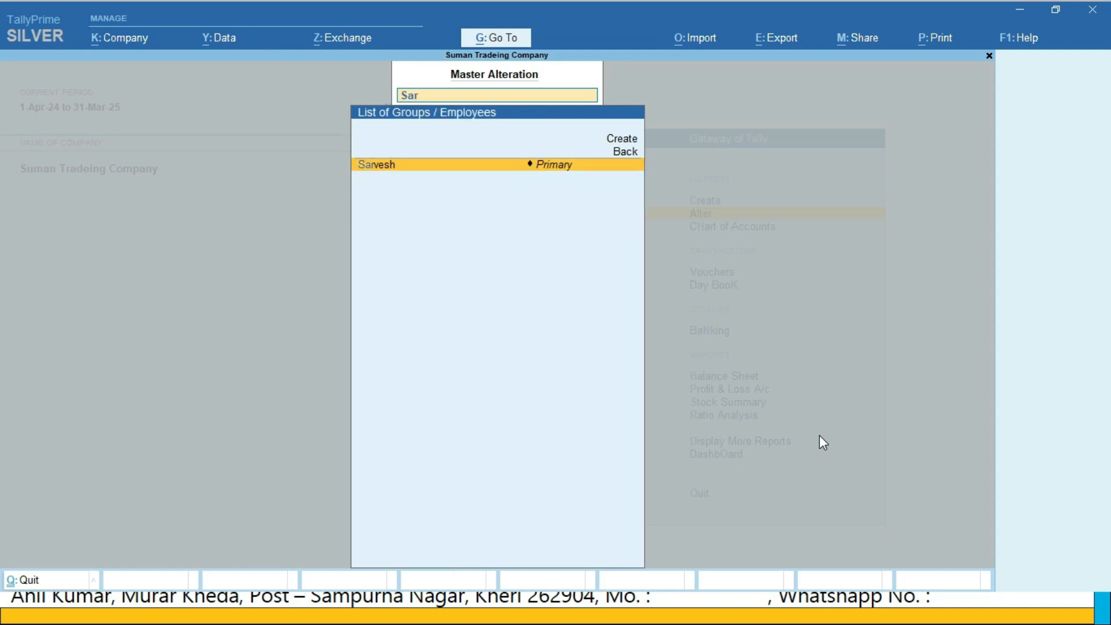
key("Return")
type("1-4")
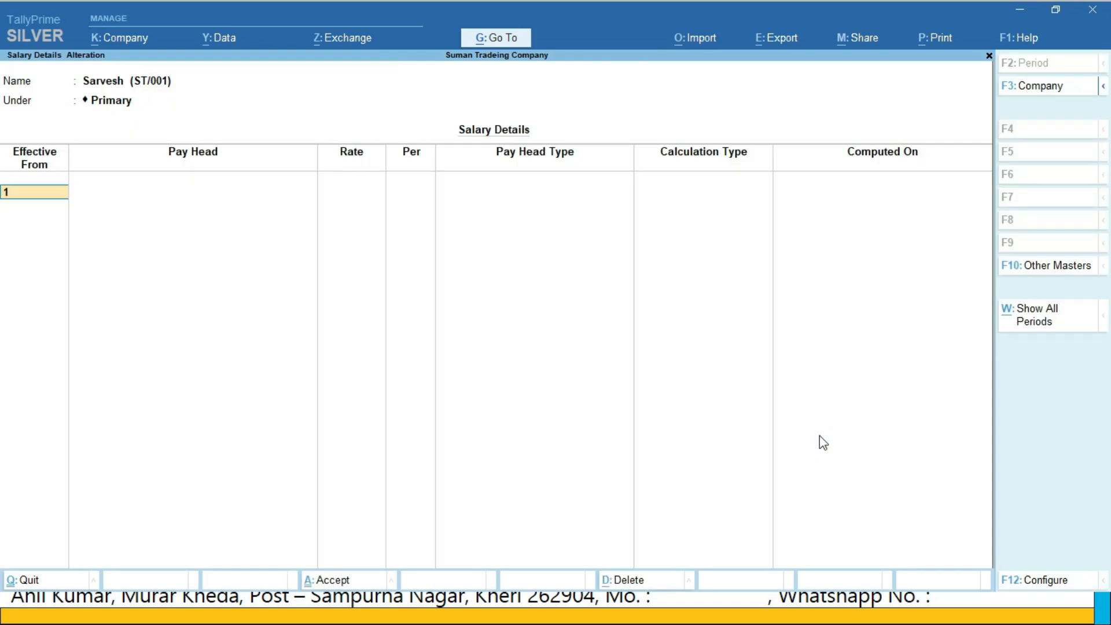
key("Return")
key("Down")
key("Return")
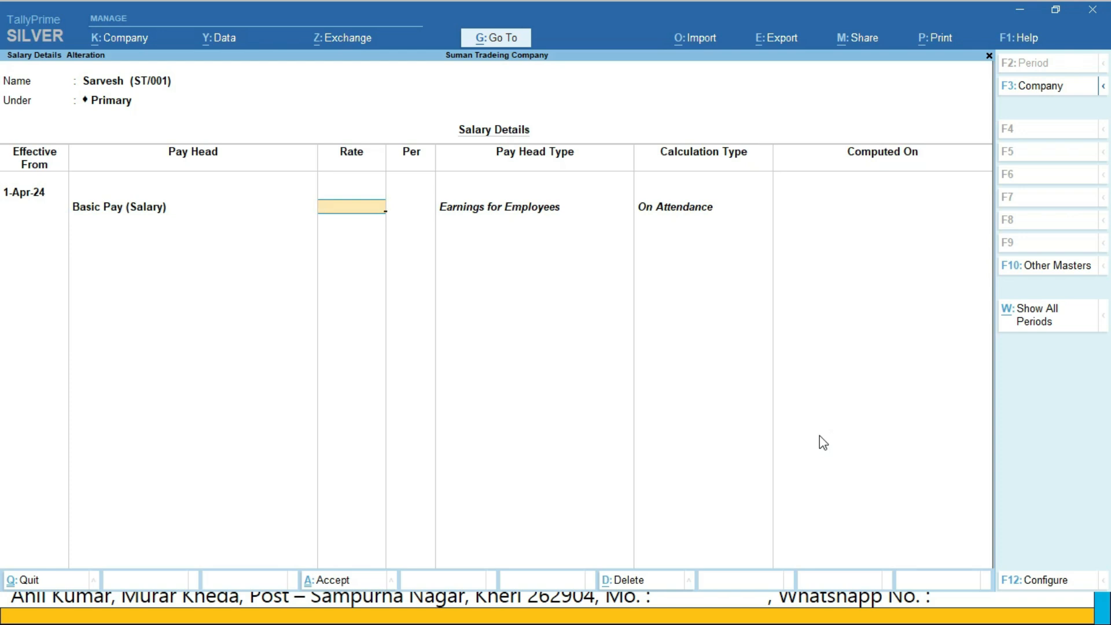
type("30000")
key("Return")
key("Return")
key("Return")
key("Return")
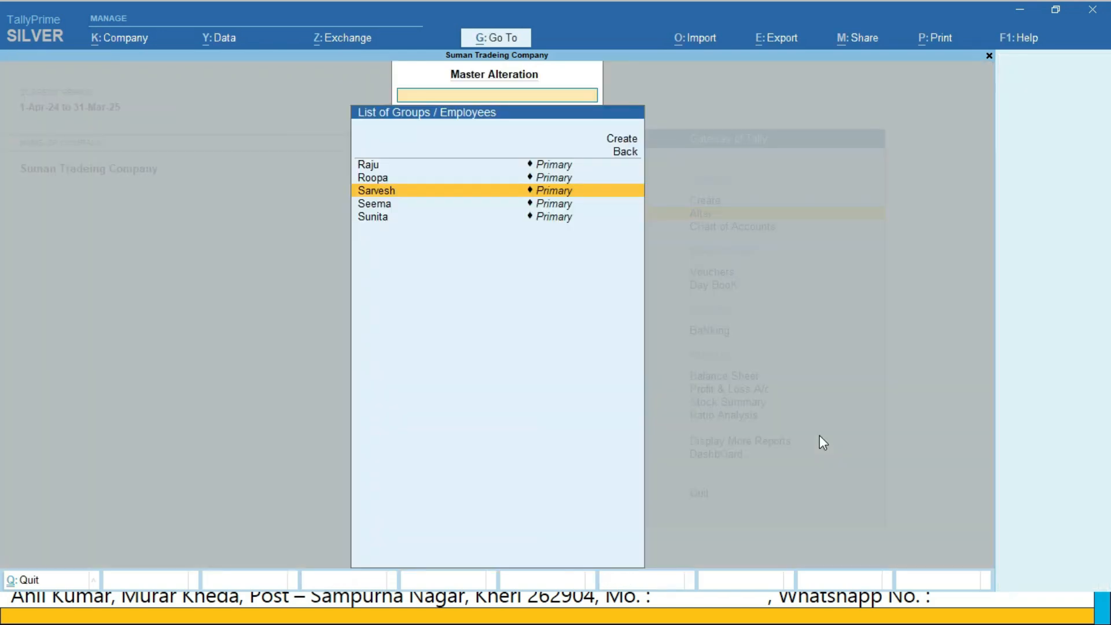
Define the first listed employee's salary effective 1-Apr-24 with Basic Pay (Salary) at 25,000 per month, and save it
type("Raju")
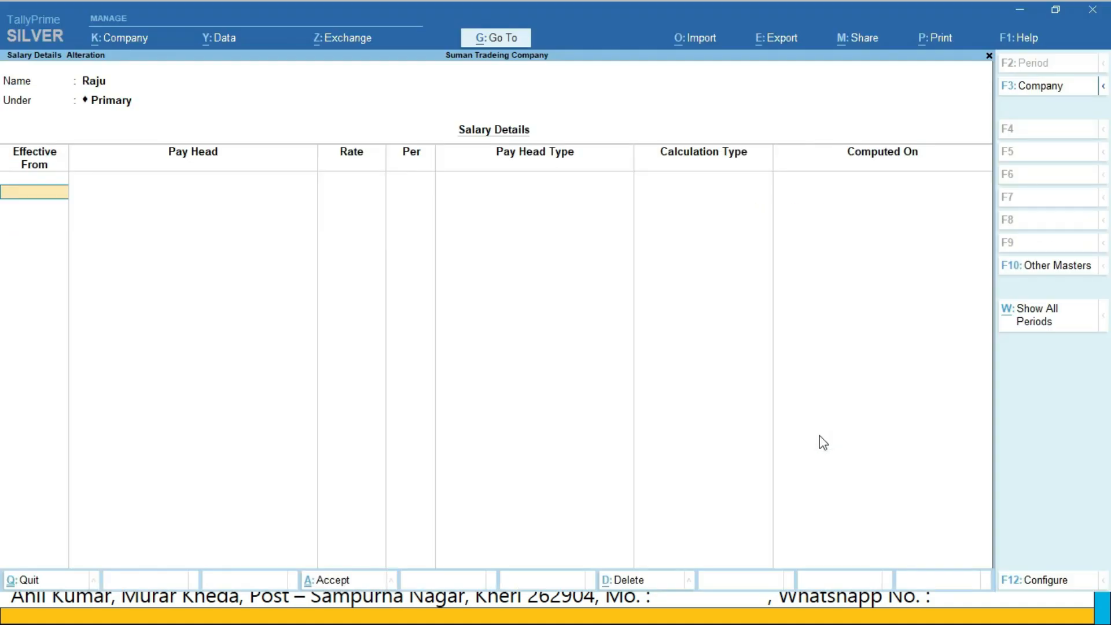
type("1-4")
key("Return")
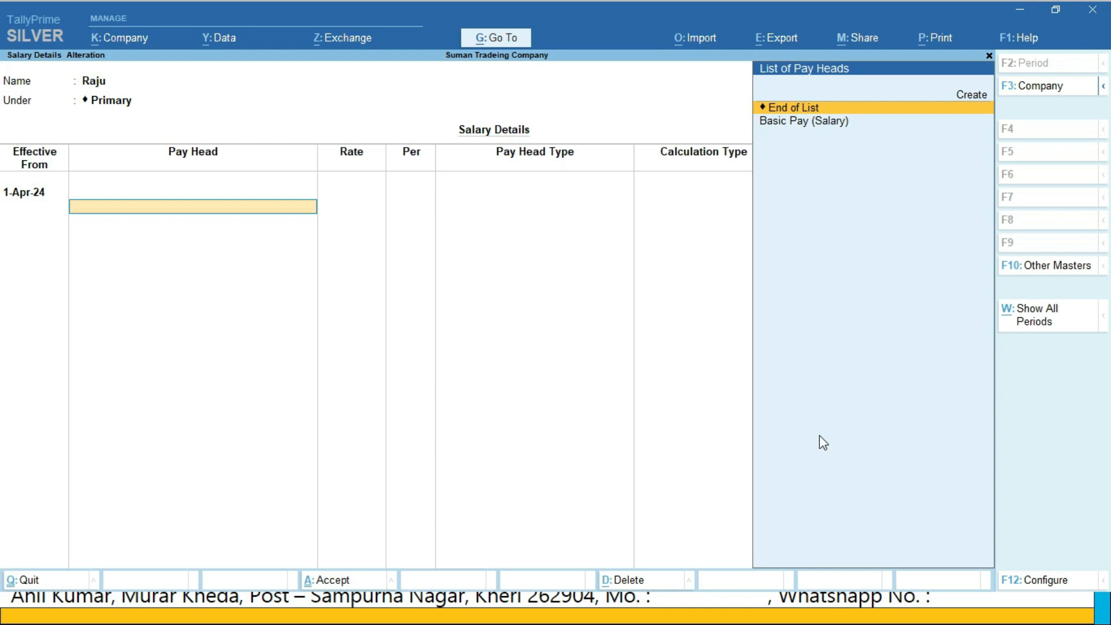
key("Down")
key("Return")
type("25000")
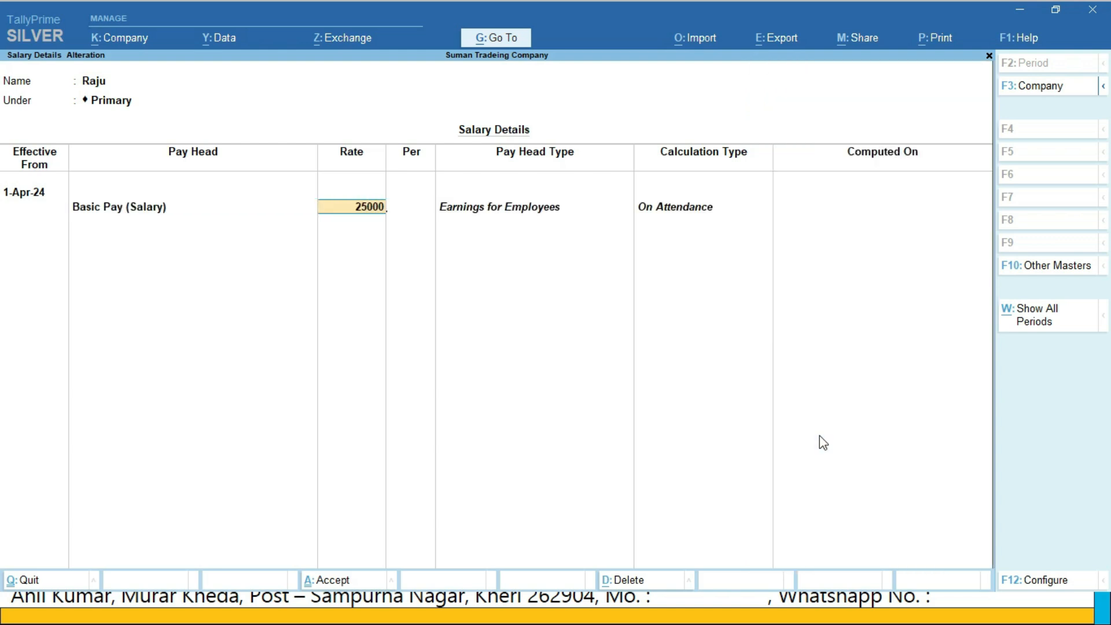
key("Return")
key("Return")
Define the last listed employee's salary effective 1-Apr-24 with Basic Pay (Salary) at 20,000 per month, and save it
key("Return")
key("Return")
type("su")
key("Return")
key("Return")
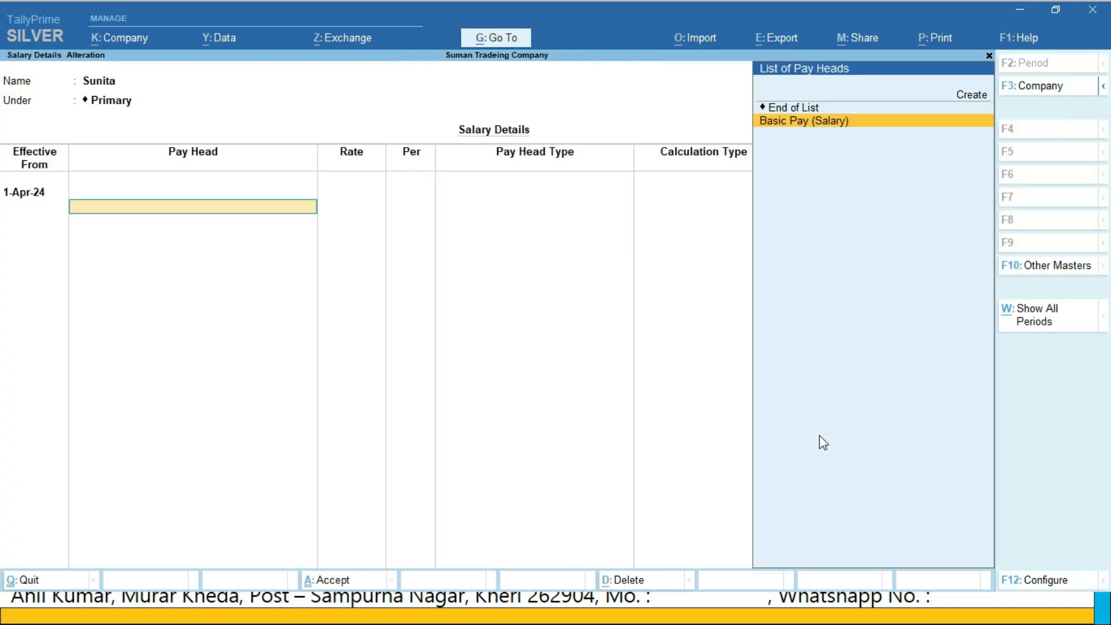
key("Return")
key("Return")
Define the second listed employee's salary effective 1-Apr-24 with Basic Pay (Salary) at 10,000 per month, and save it
key("Return")
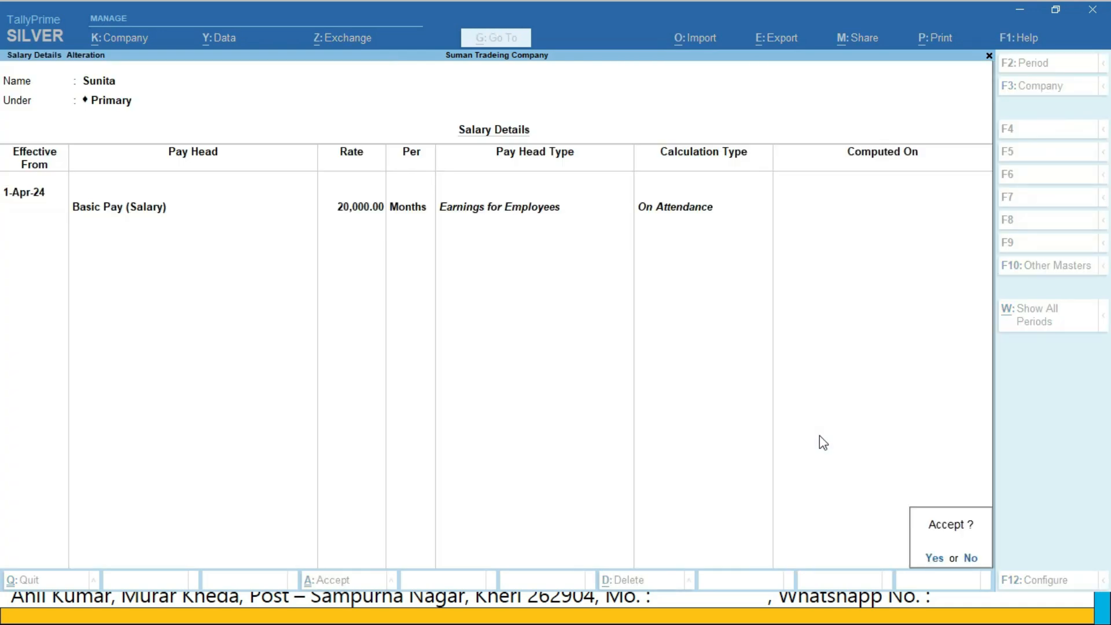
key("Return")
type("roo")
key("Return")
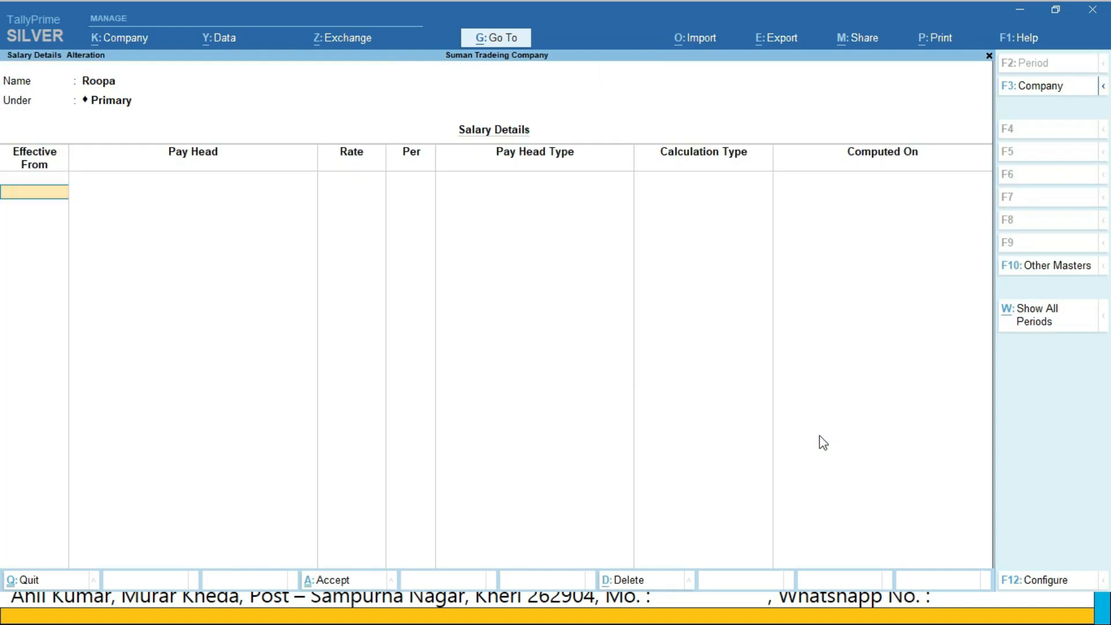
type("1-4")
key("Return")
key("Down")
key("Return")
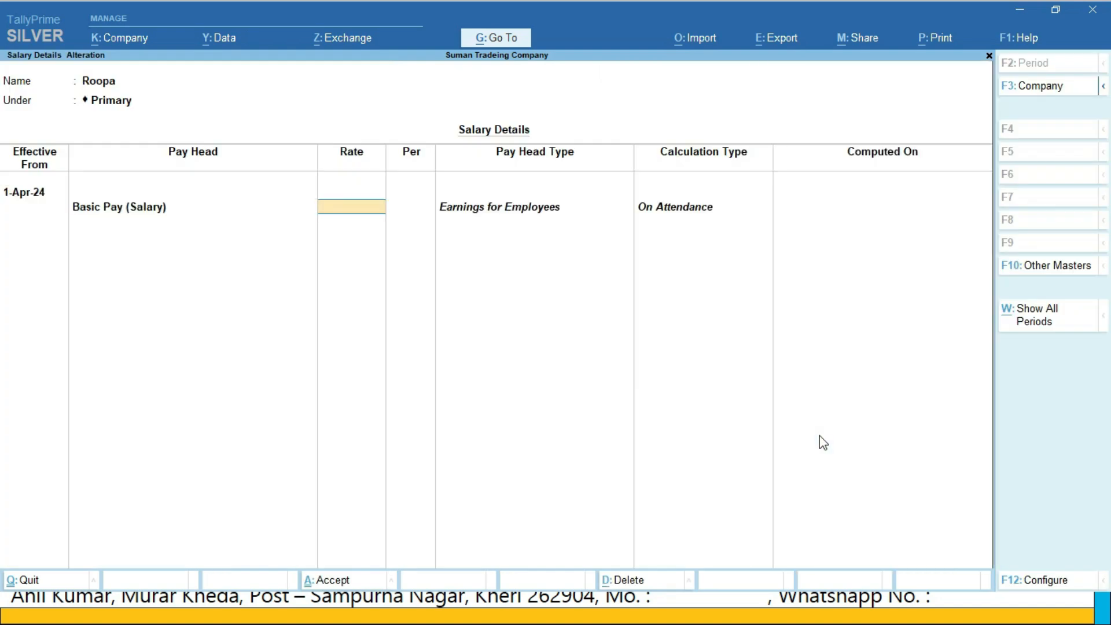
type("10000")
key("Return")
key("Return")
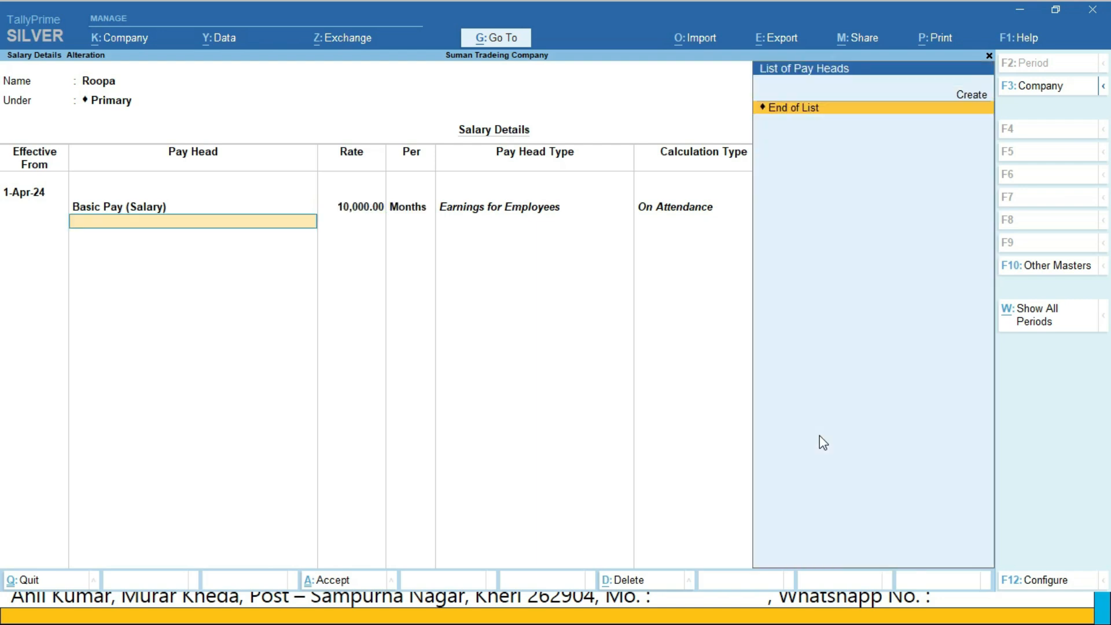
Define the fourth listed employee's salary effective 1-Apr-24 with Basic Pay (Salary) at 20,000, and save it
key("Return")
key("Return")
key("Return")
type("se")
key("Return")
type("1-4")
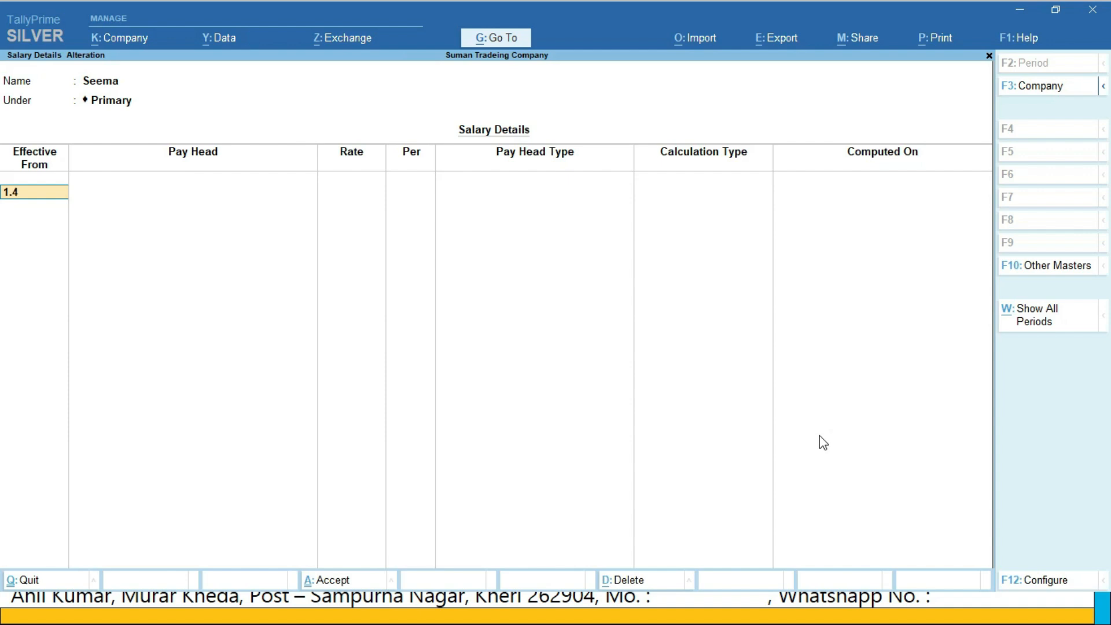
key("Return")
key("Return")
type("20000")
key("Return")
key("Return")
key("Return")
key("Return")
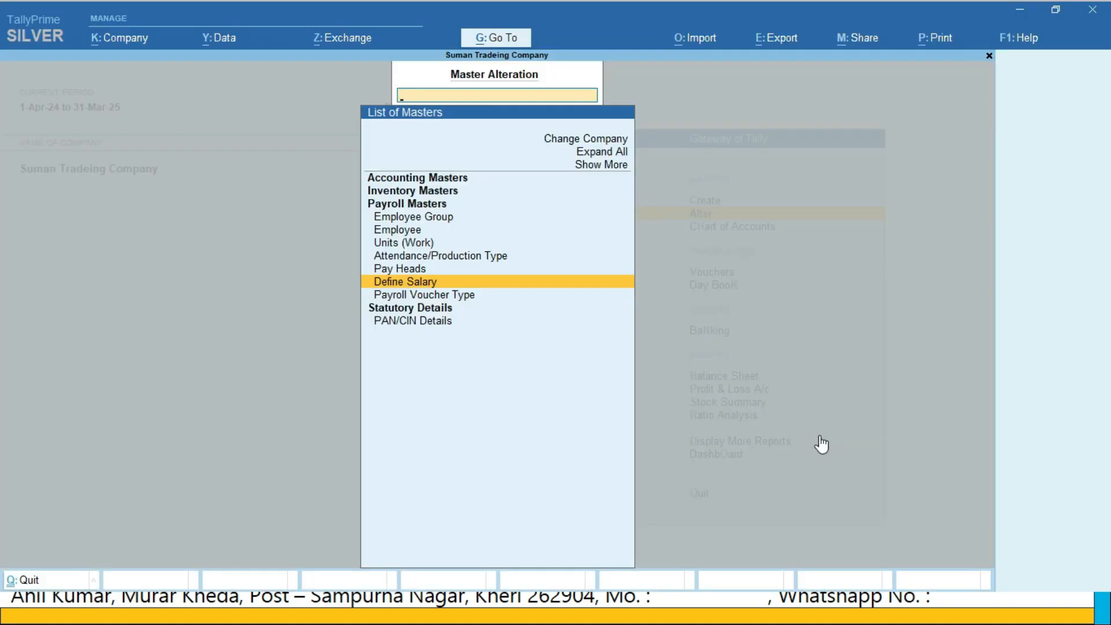
Leave the master alteration list and start a new Attendance voucher
key("Escape")
key("Down")
key("Down")
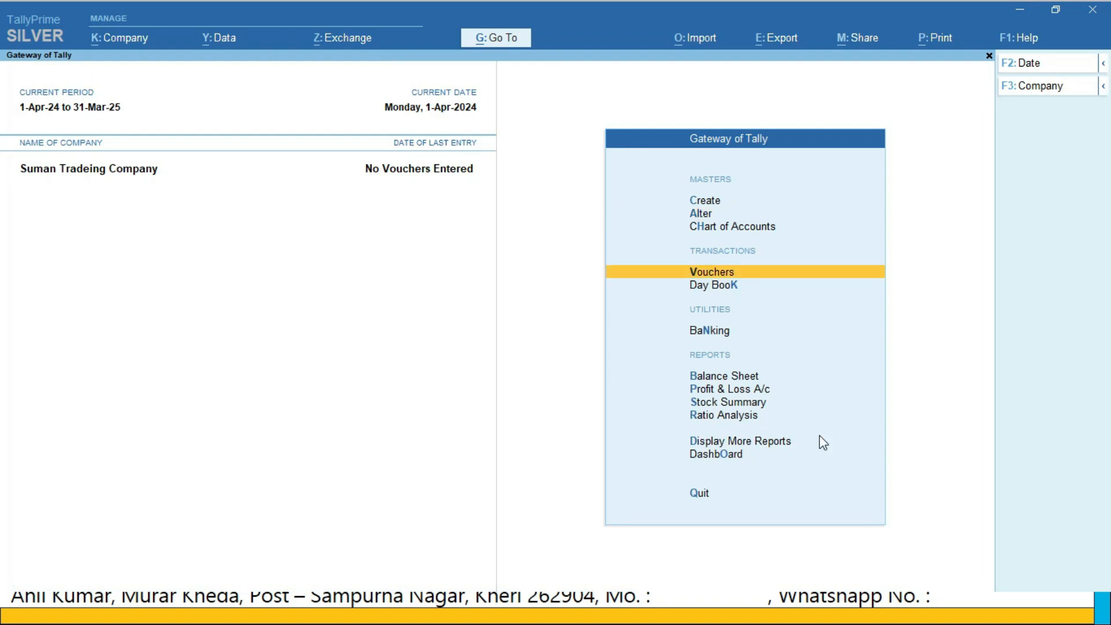
key("Return")
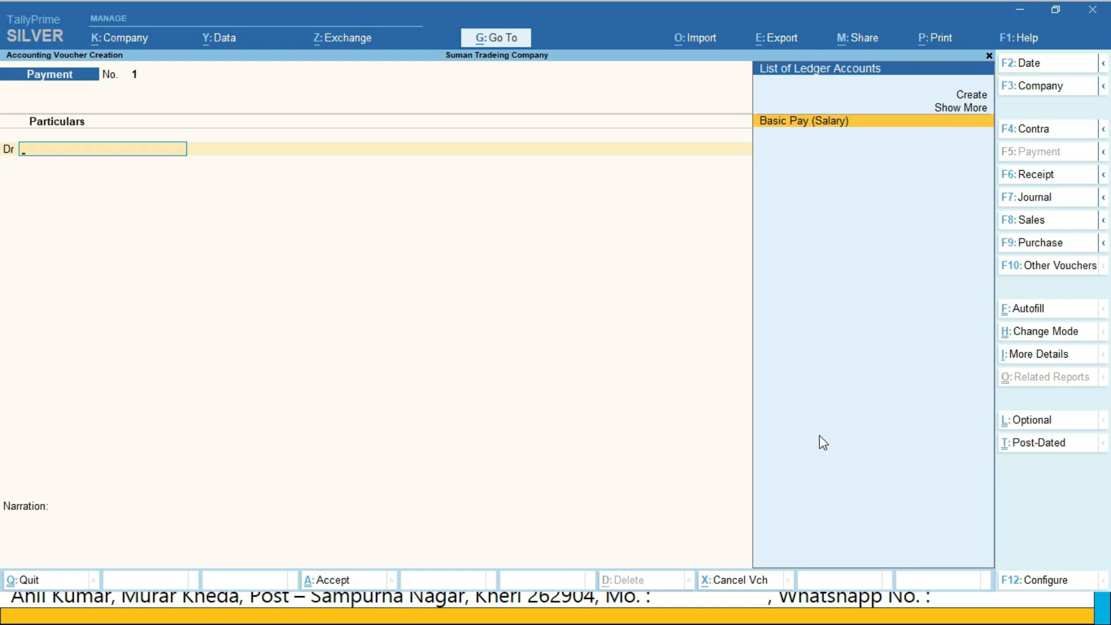
key("F10")
key("Down")
key("Down")
key("Down")
key("Down")
key("Down")
key("Down")
key("Down")
key("Down")
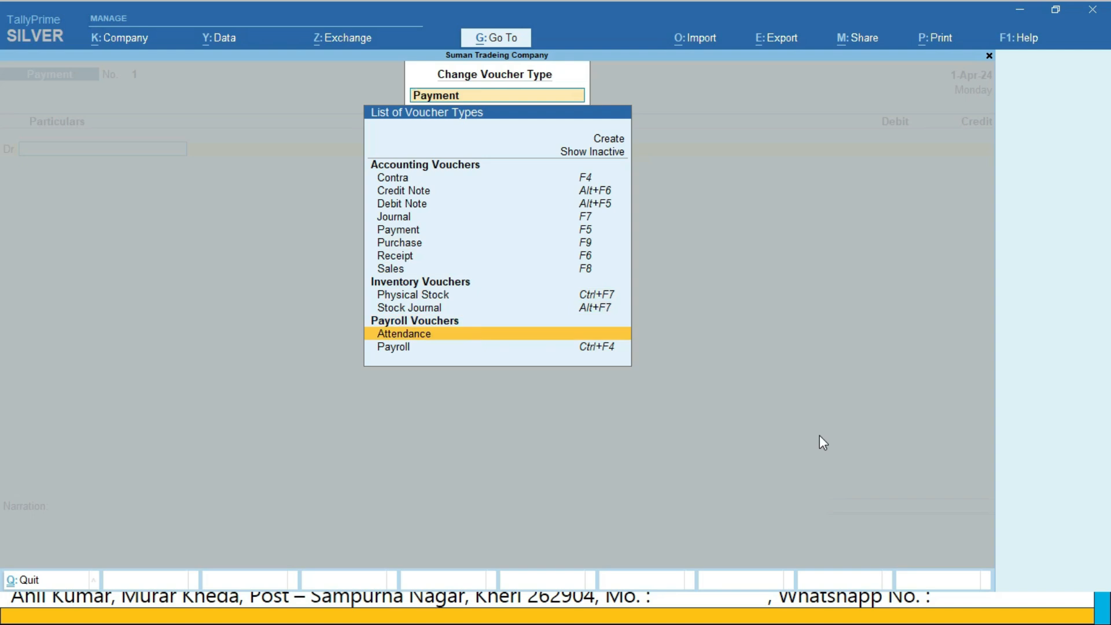
key("Return")
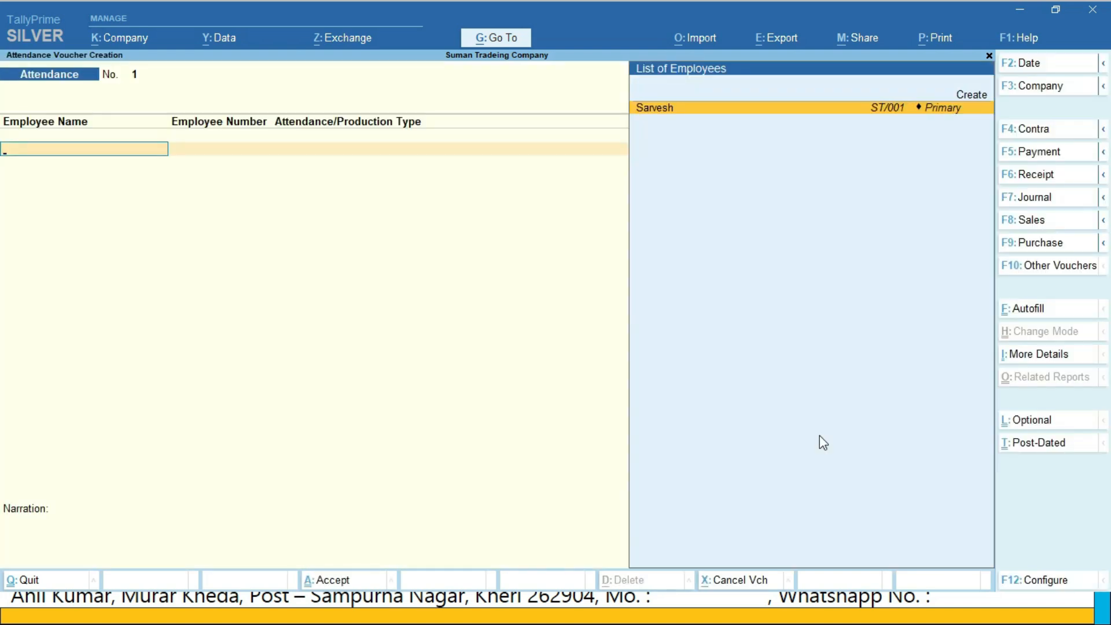
Set the attendance voucher's date to 30-Apr-24
key("F2")
type("26")
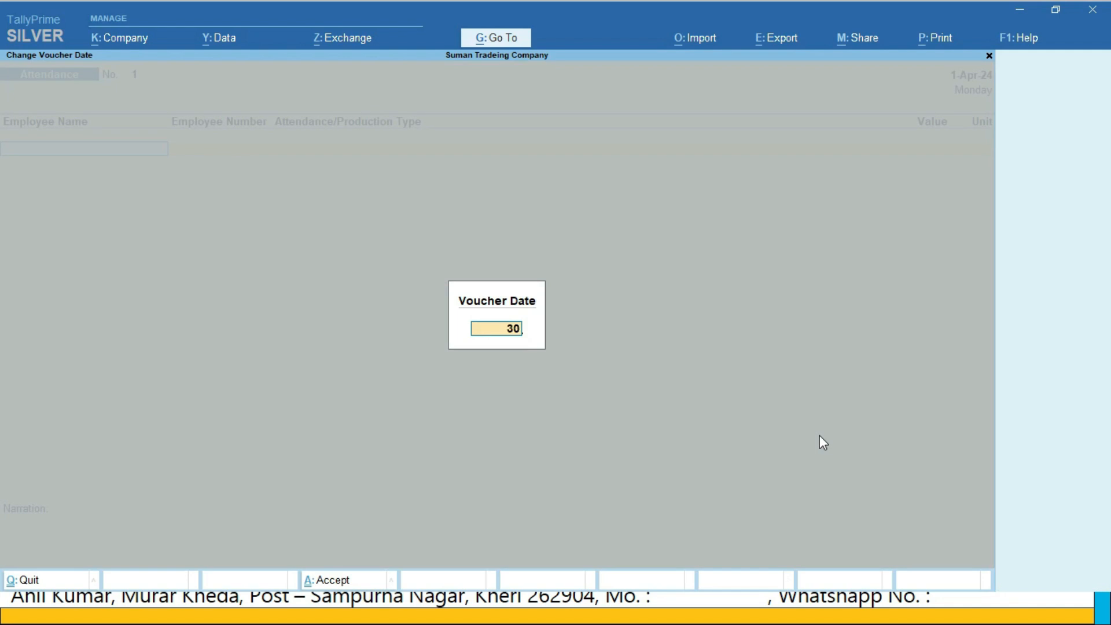
key("Return")
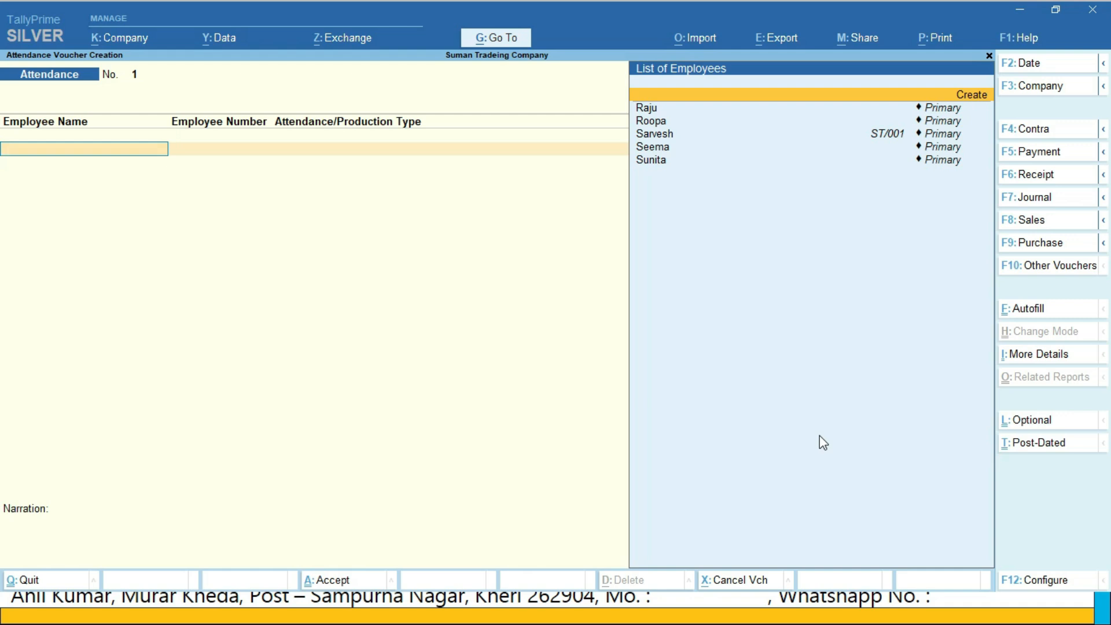
type("Raj")
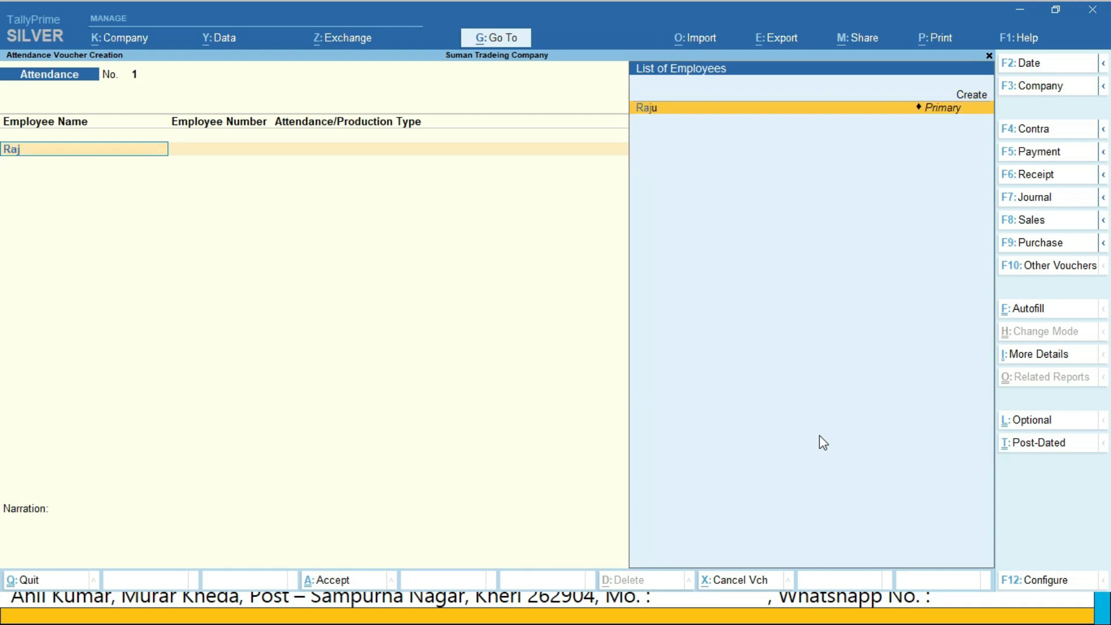
key("Return")
key("Down")
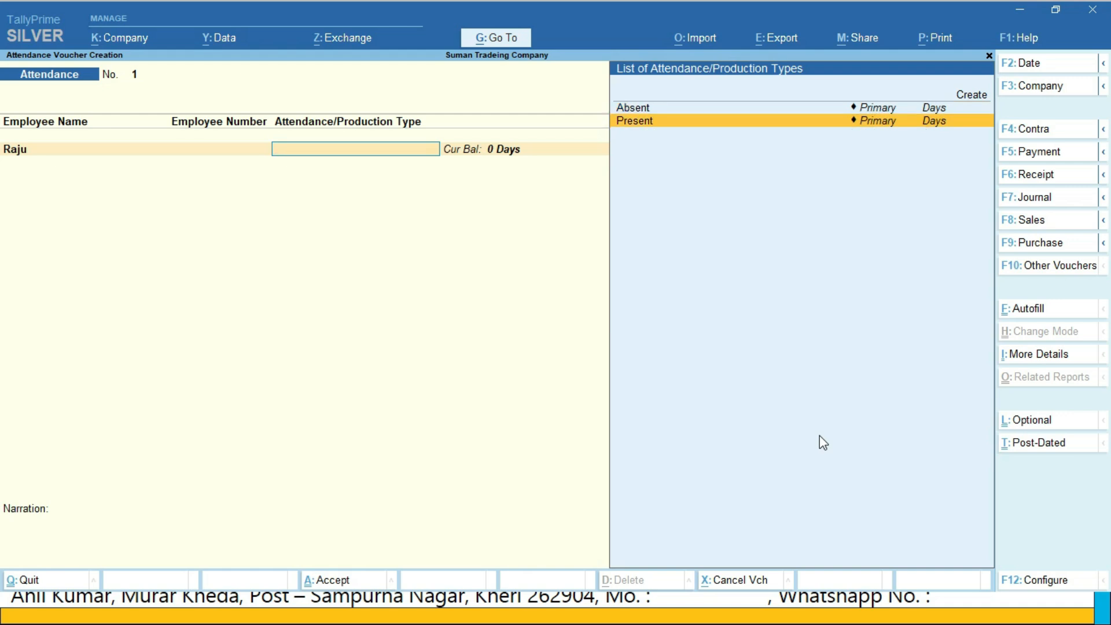
key("Return")
type("25")
key("Return")
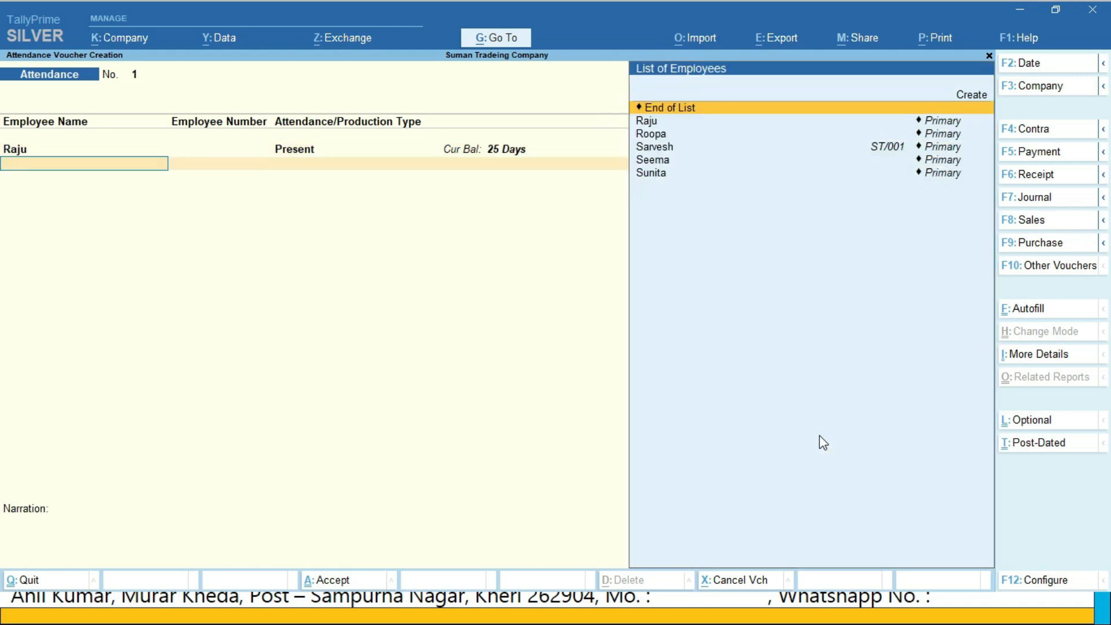
type("r")
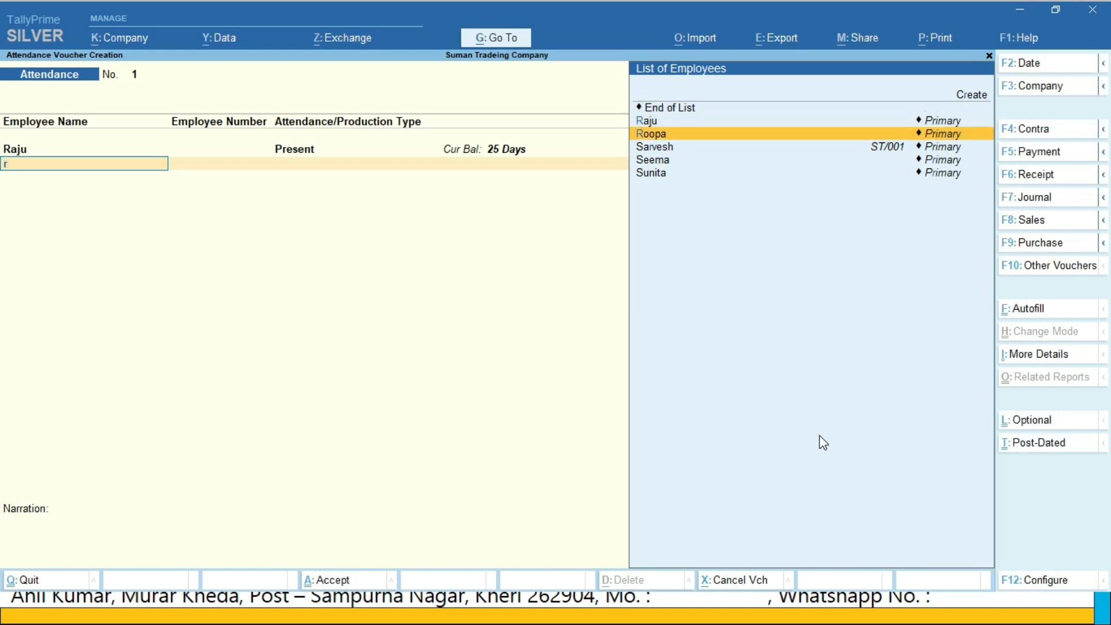
key("Return")
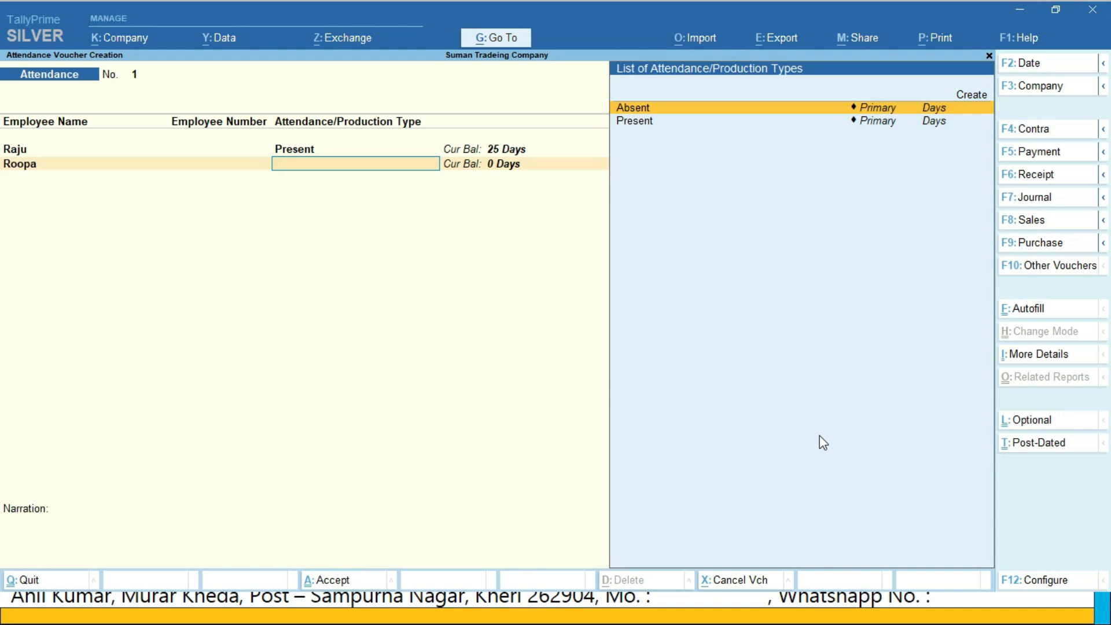
key("Escape")
key("y")
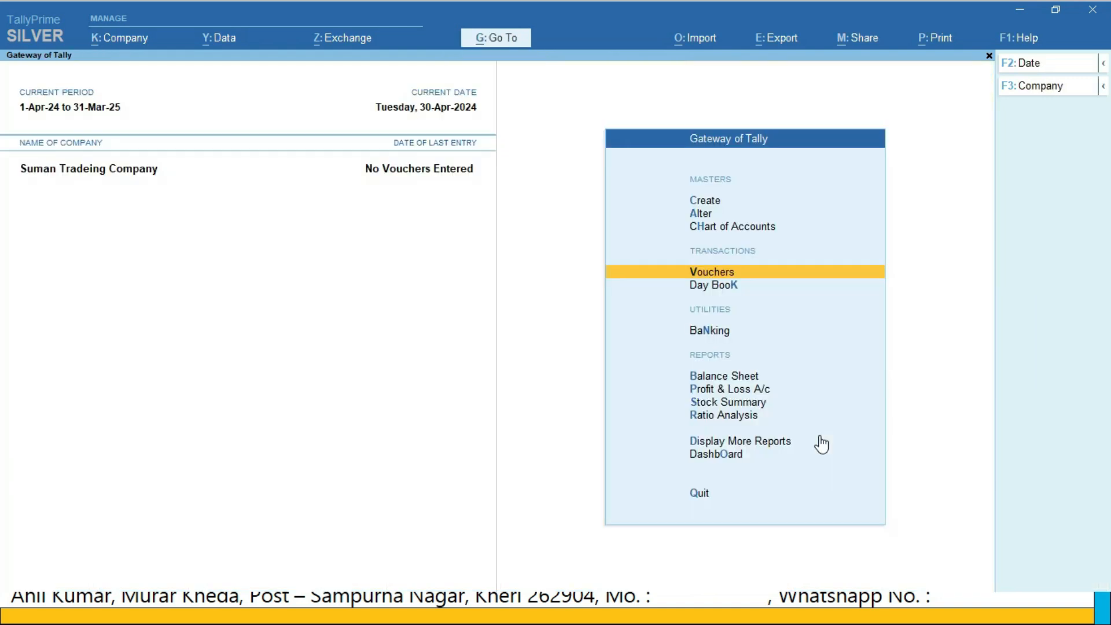
Autofill a new attendance voucher dated 30-4-2024 for All Items with type Present, default value 0, sorted by Employee Name
key("Return")
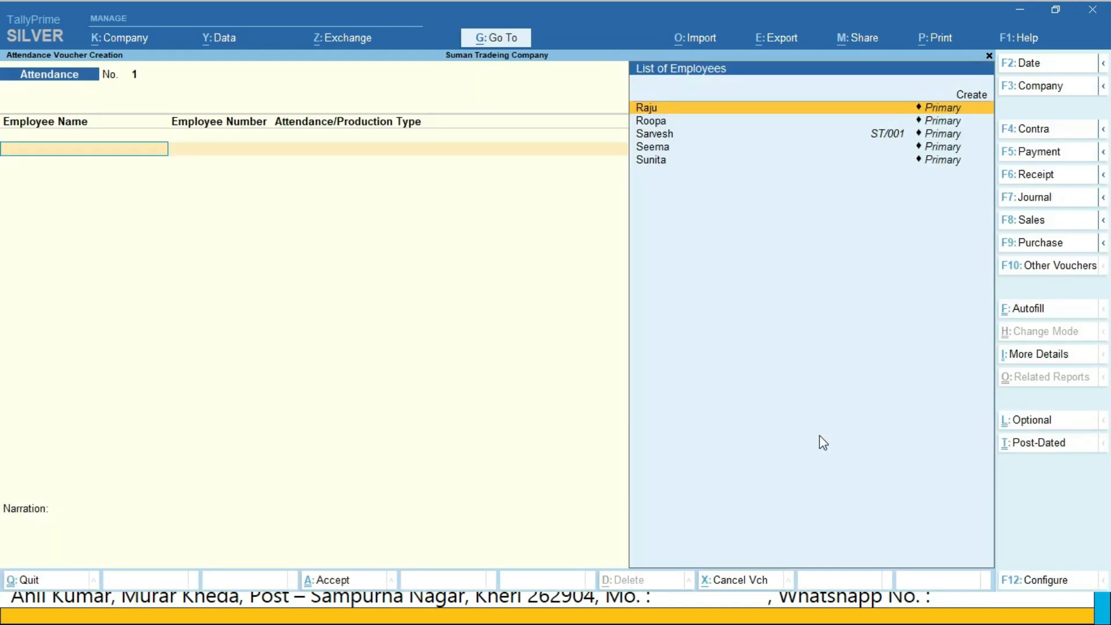
key("ctrl")
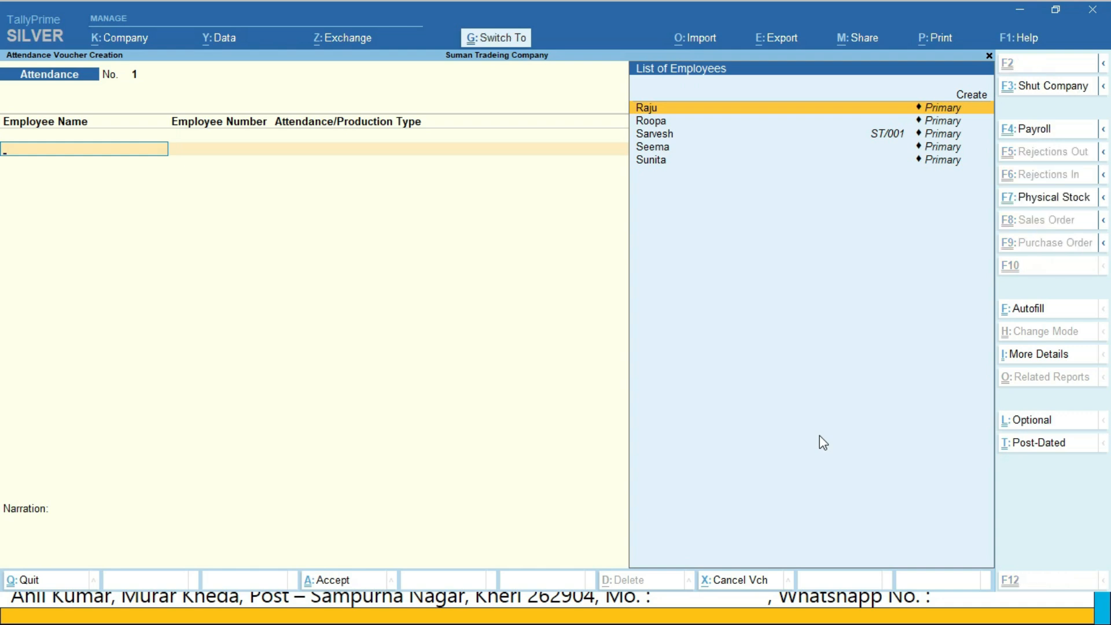
key("ctrl+f")
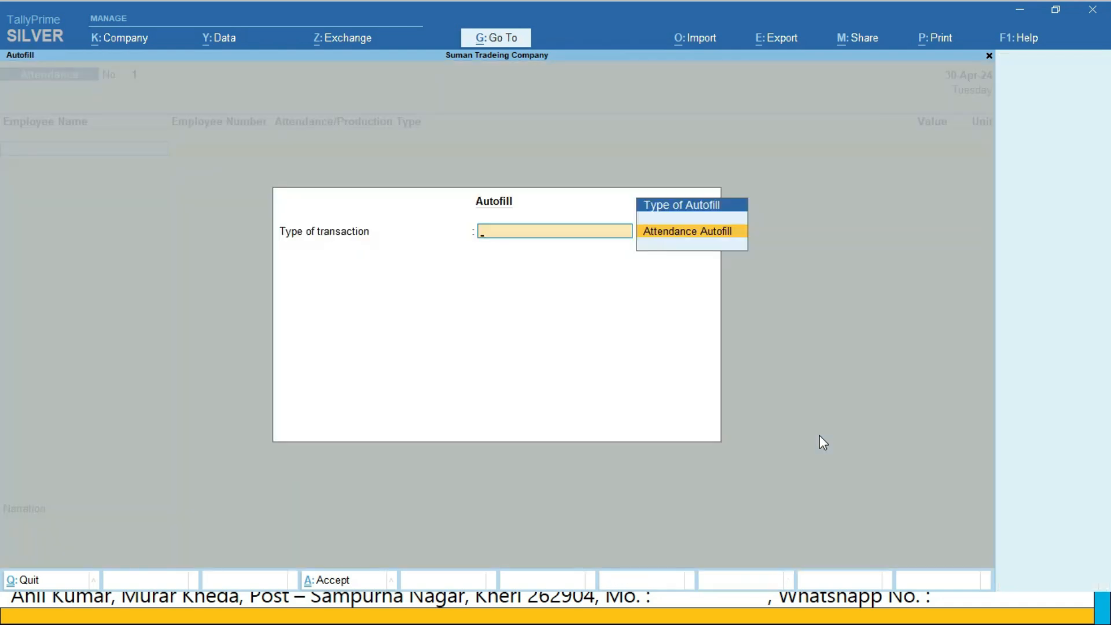
key("Return")
type("30-4")
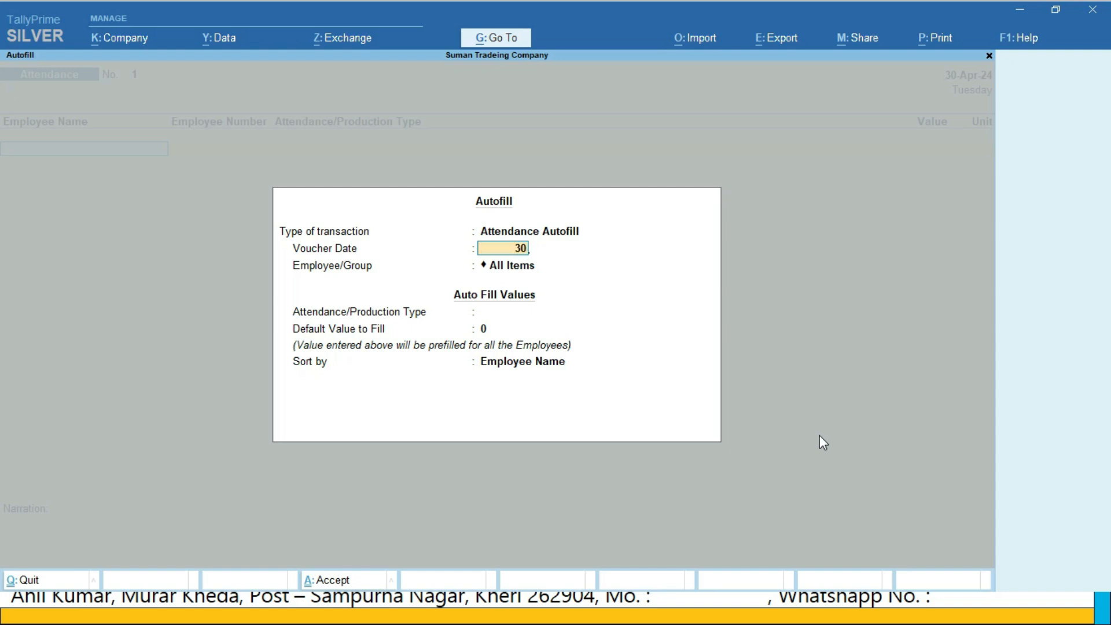
key("Return")
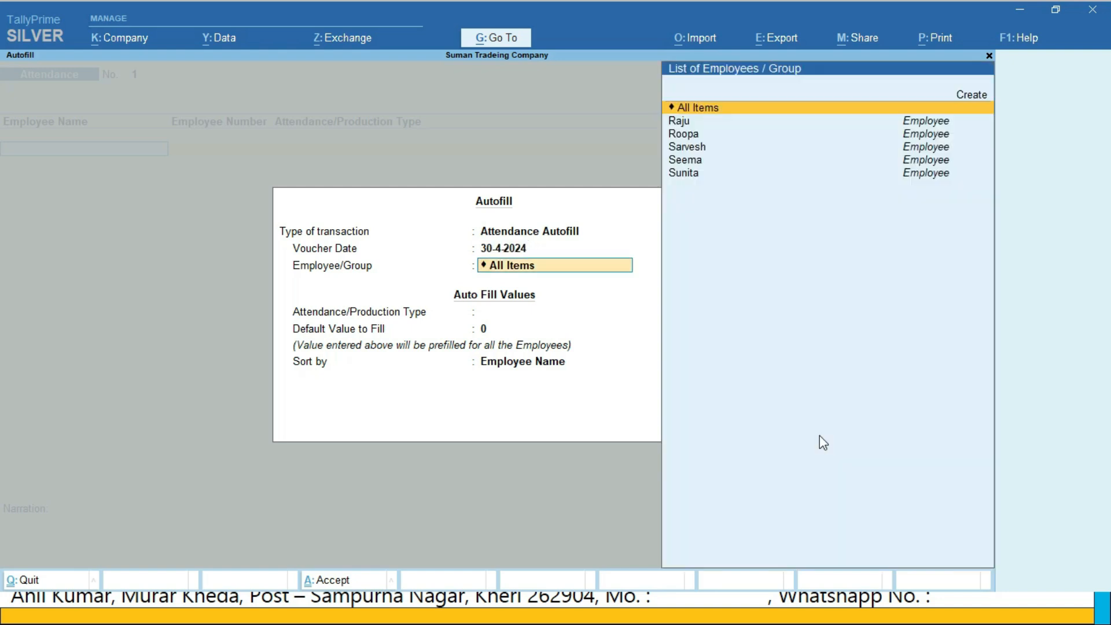
key("Return")
key("Down")
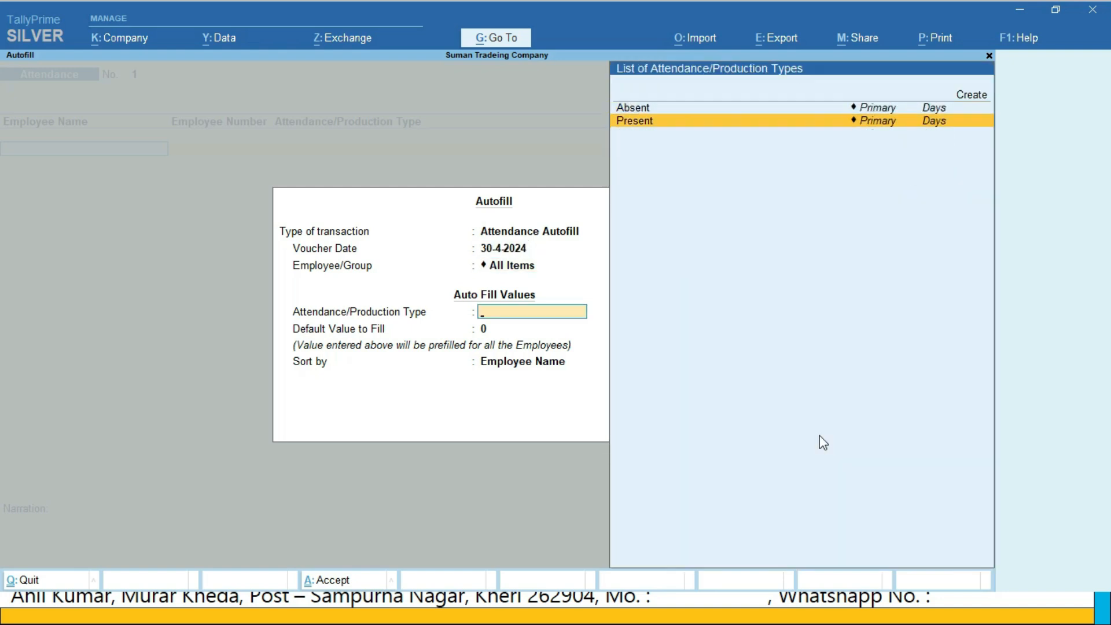
key("Return")
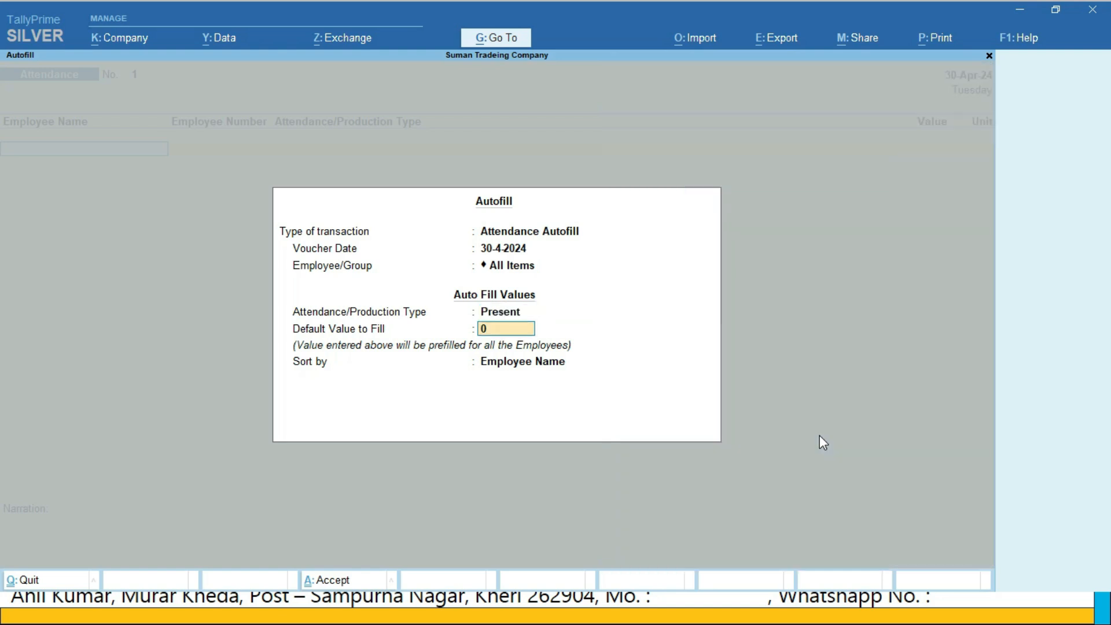
key("Return")
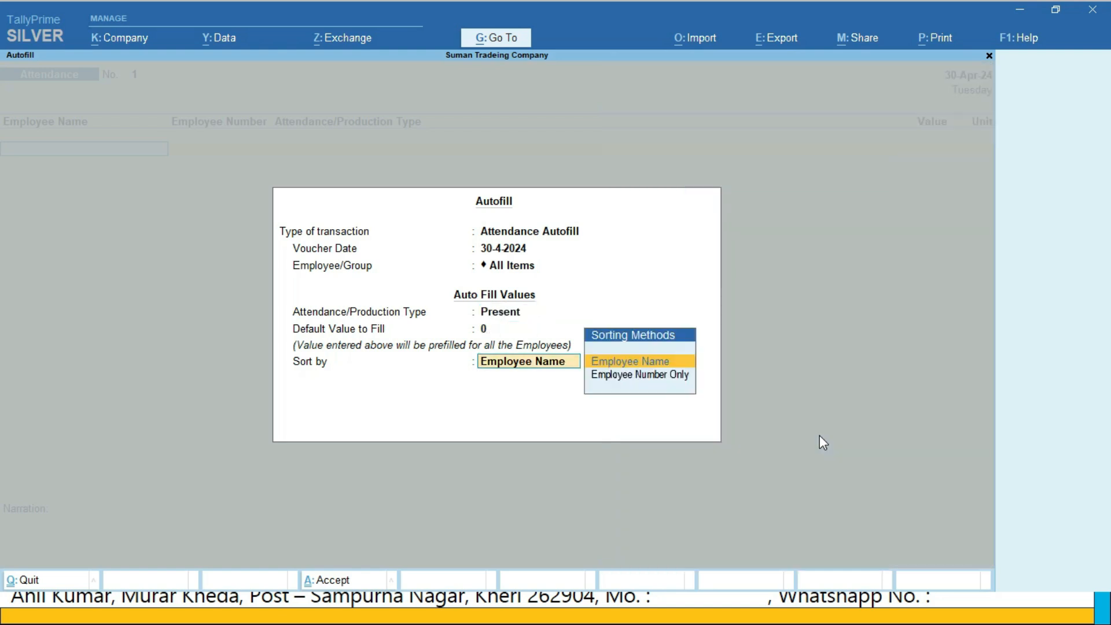
key("Return")
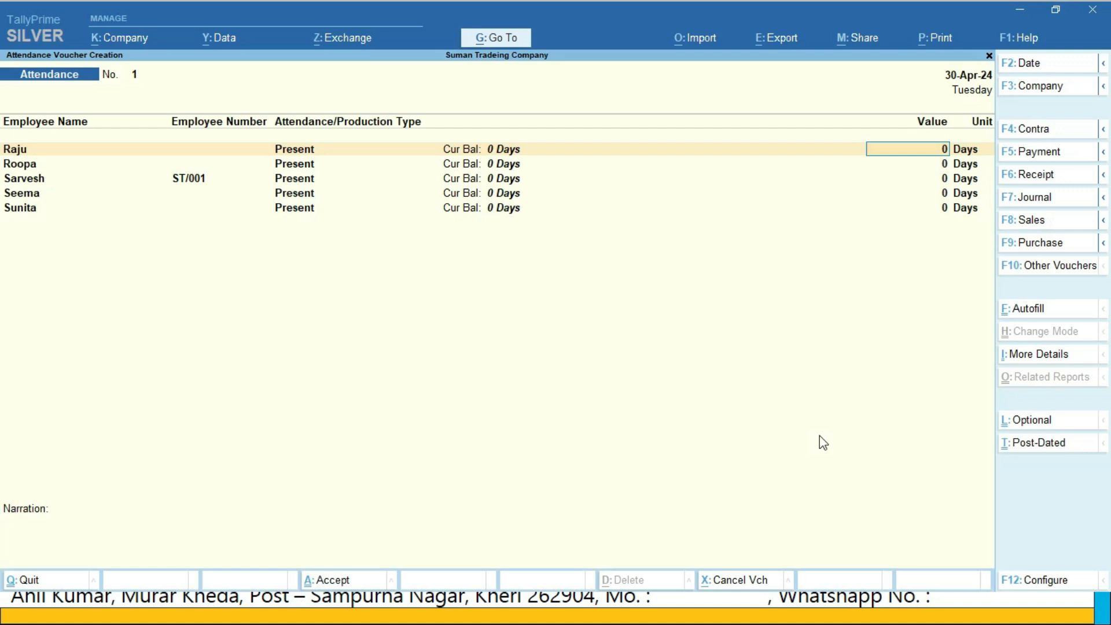
Enter 25, 15, 30, 10 and 20 present days for the five employees in listed order, and save the attendance voucher
type("25")
key("Return")
type("10")
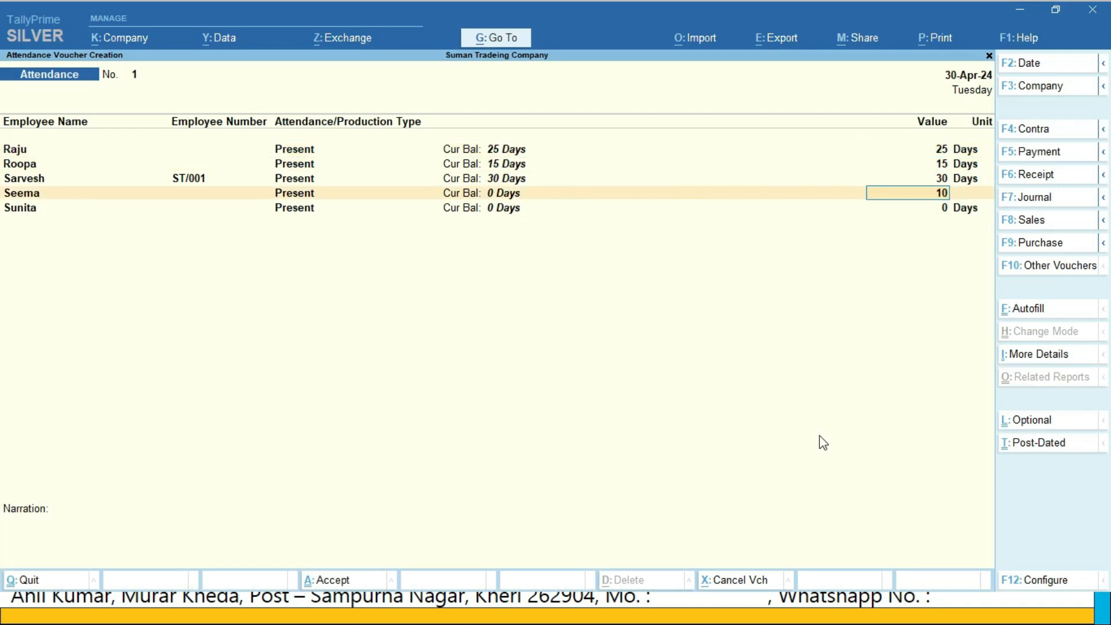
key("Return")
type("20")
key("Return")
key("Return")
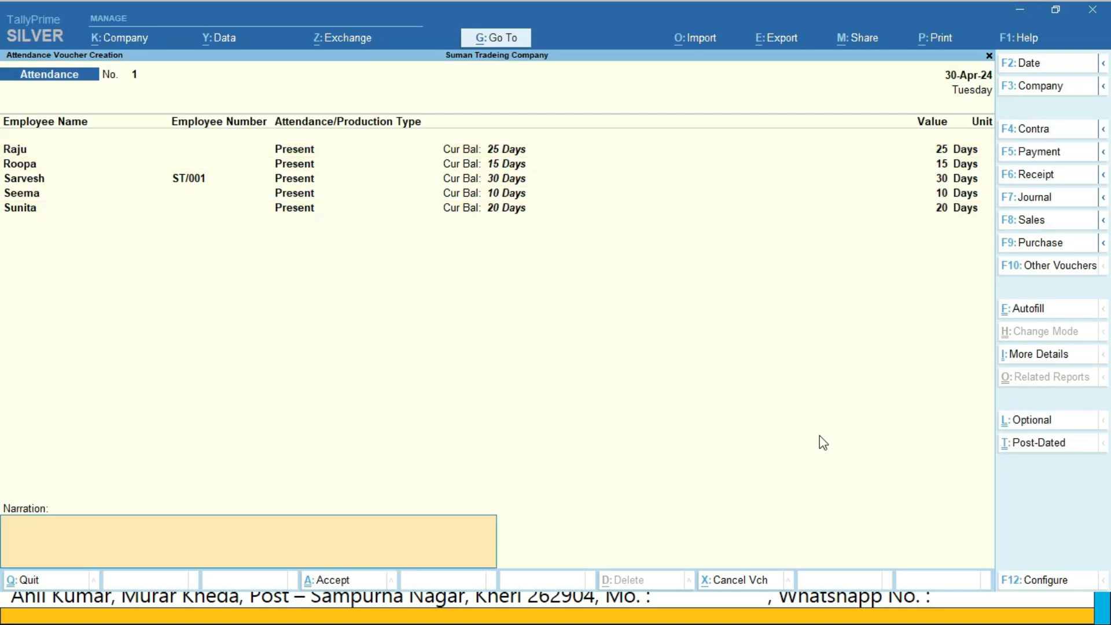
key("Return")
key("Return")
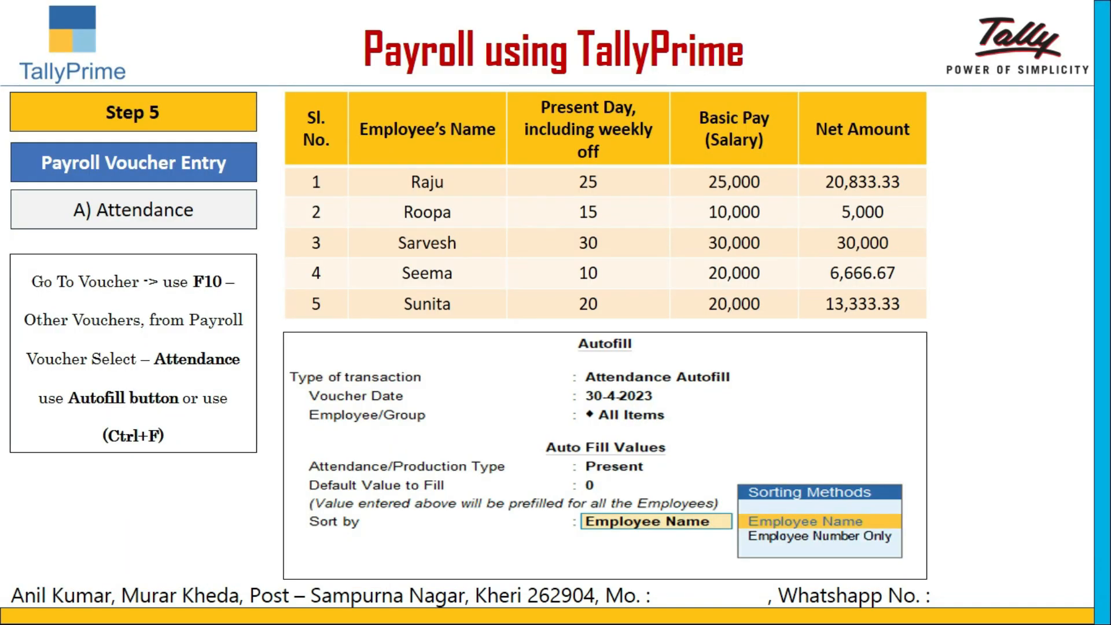
key("Right")
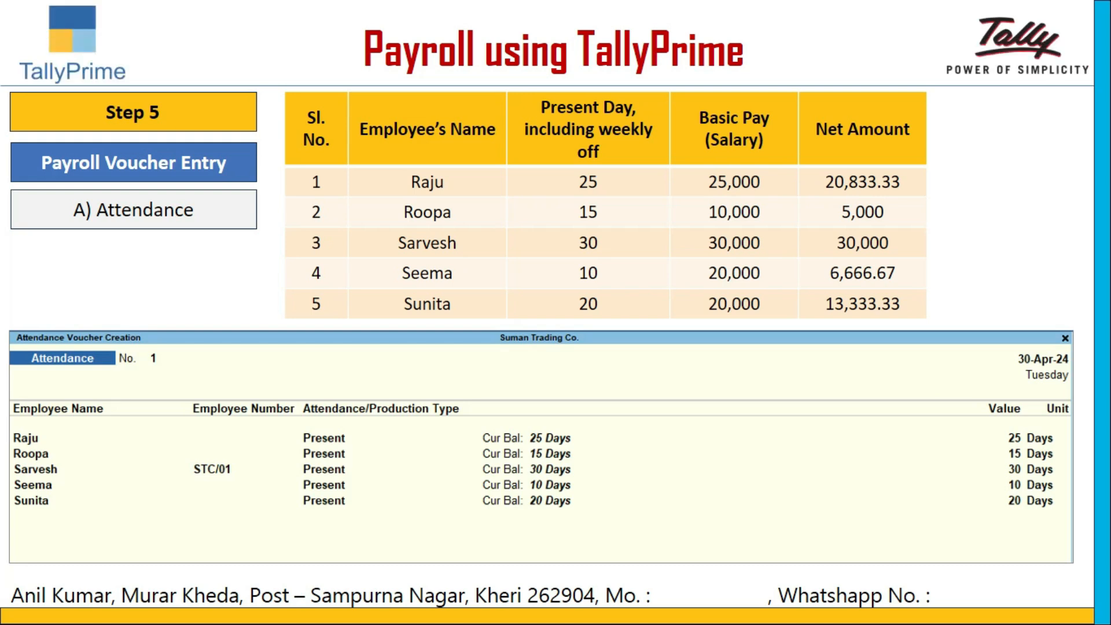
key("Right")
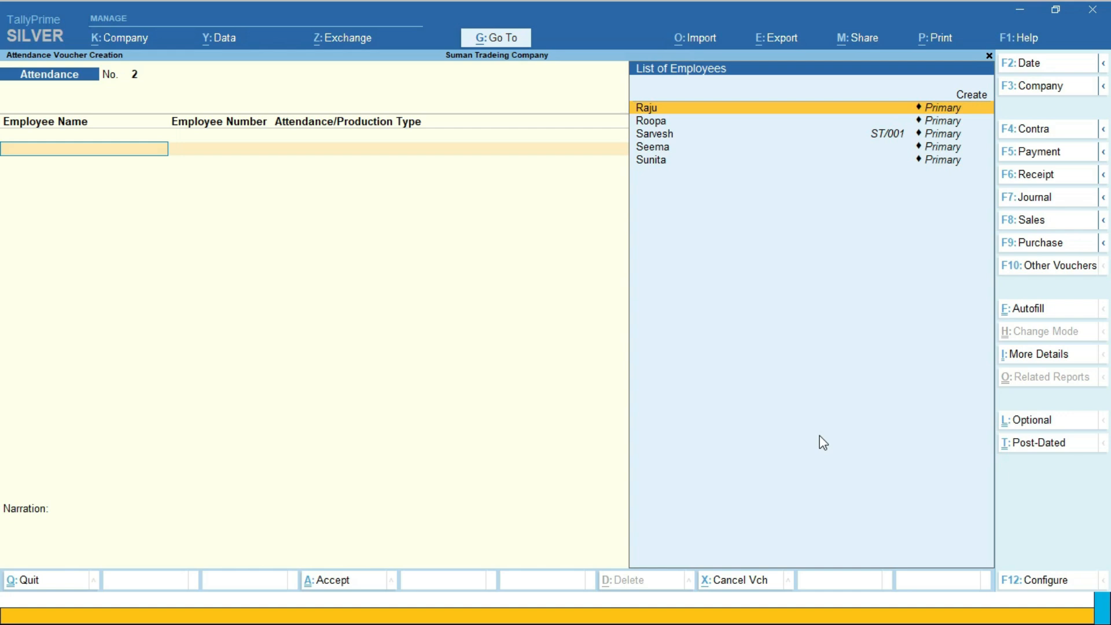
Start a new Payroll voucher dated 30-Apr-24
key("F6")
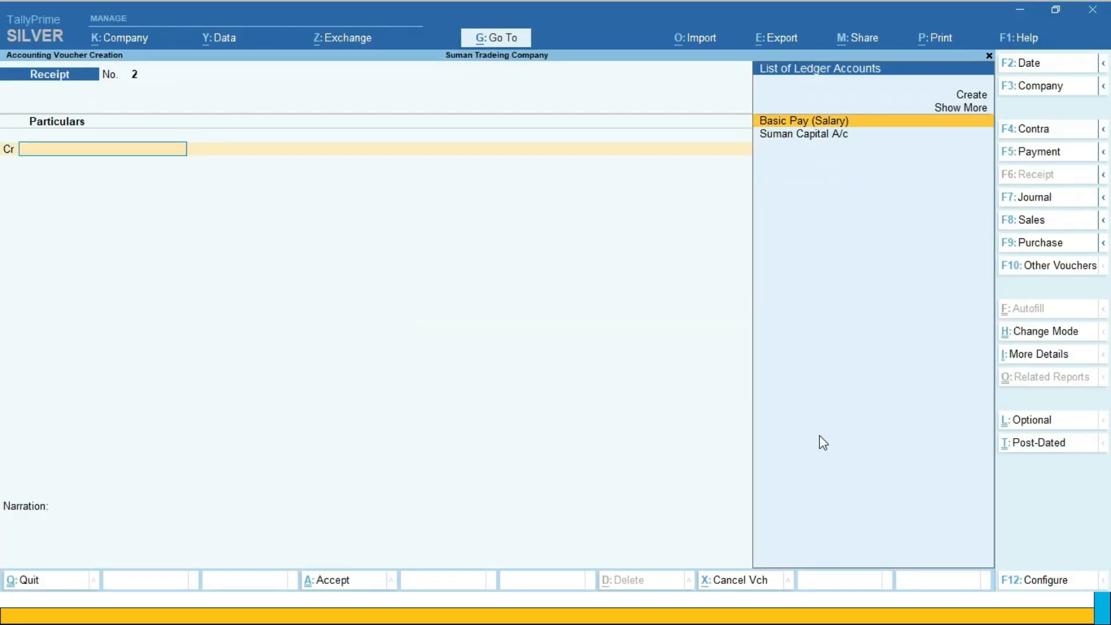
key("F10")
key("Down")
key("Down")
key("Down")
key("Down")
key("Down")
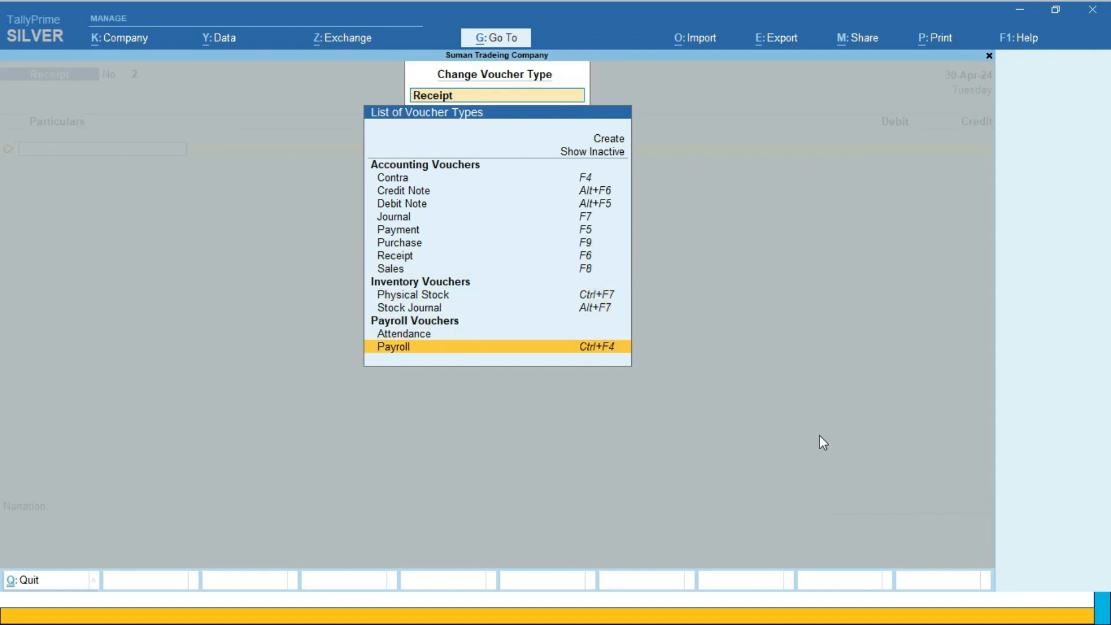
key("Return")
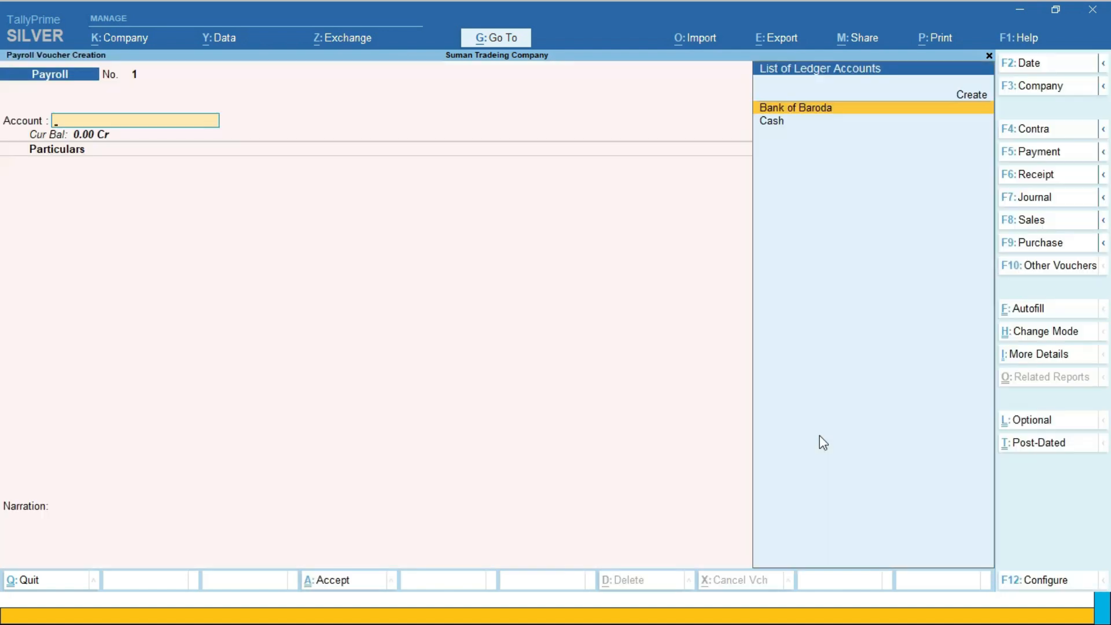
key("F2")
key("Return")
Set the payroll autofill to process Salary from 1-4-2024 to 30-4-2024 for All Items, sorted by Employee Name
key("ctrl")
key("ctrl+f")
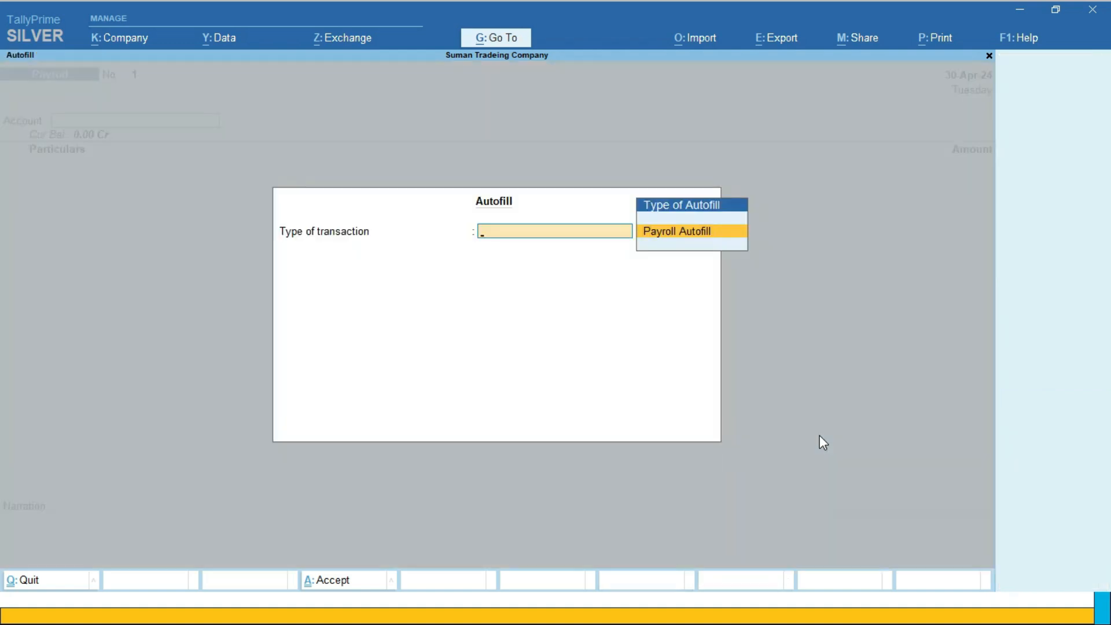
key("Return")
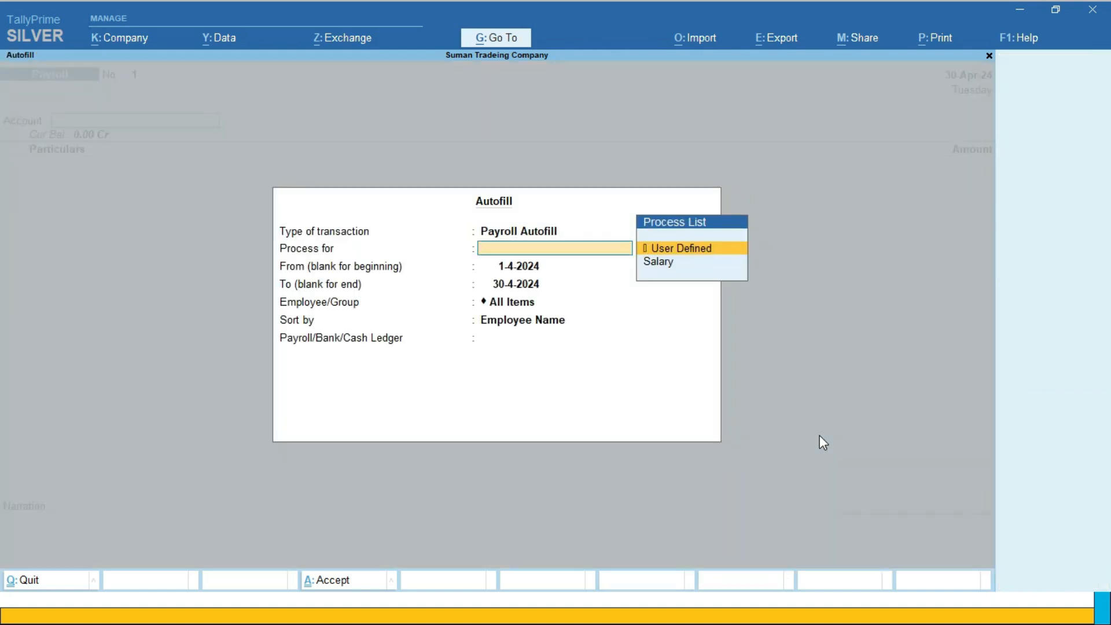
key("Down")
key("Return")
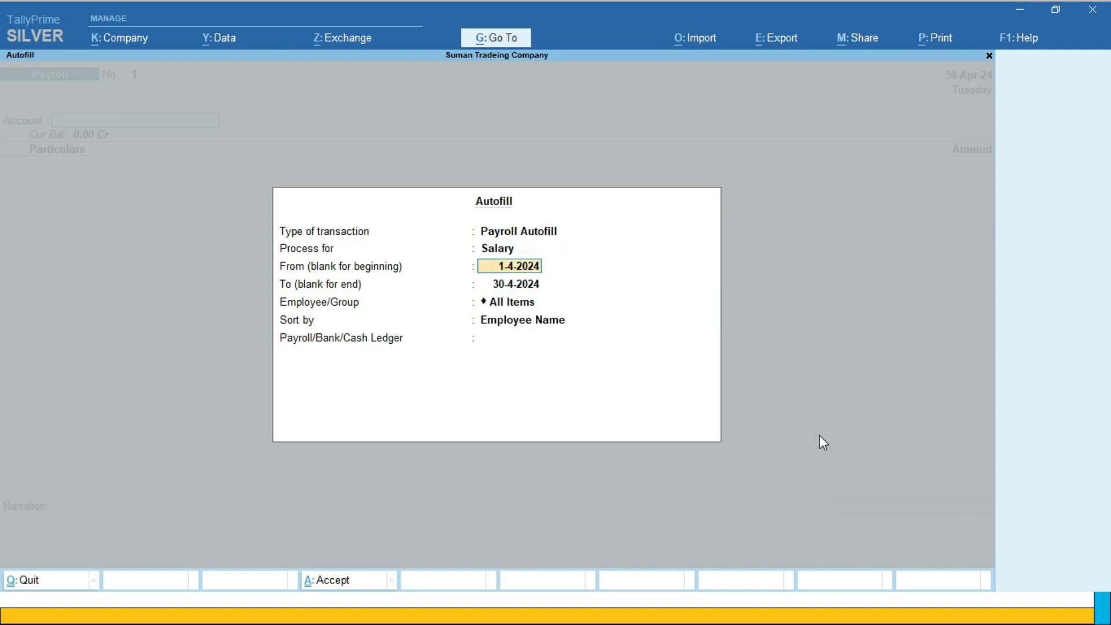
key("Return")
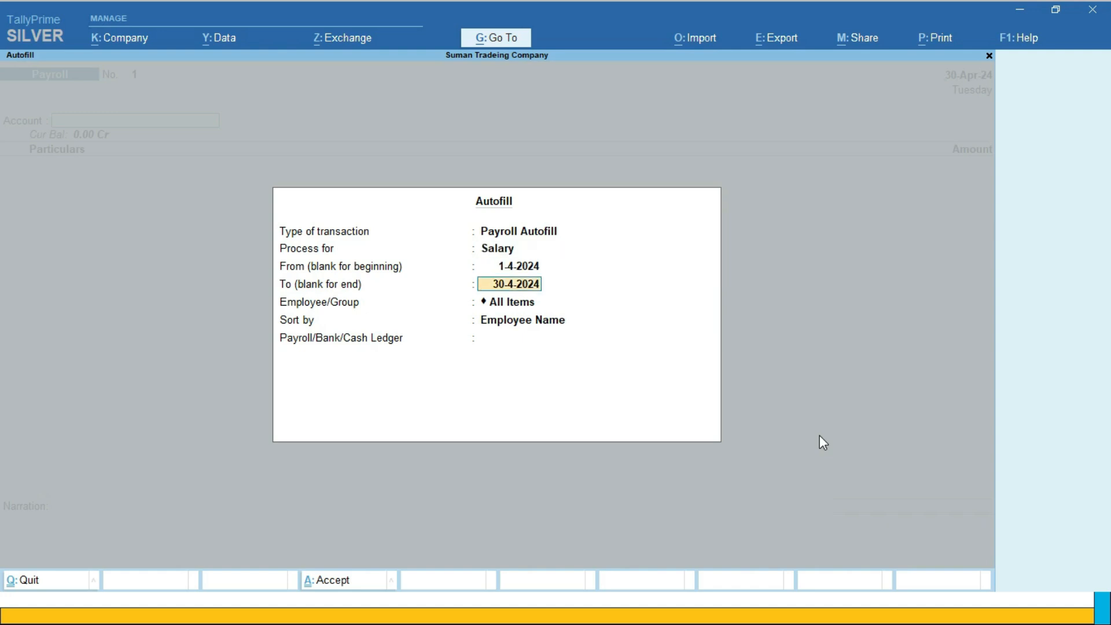
key("Return")
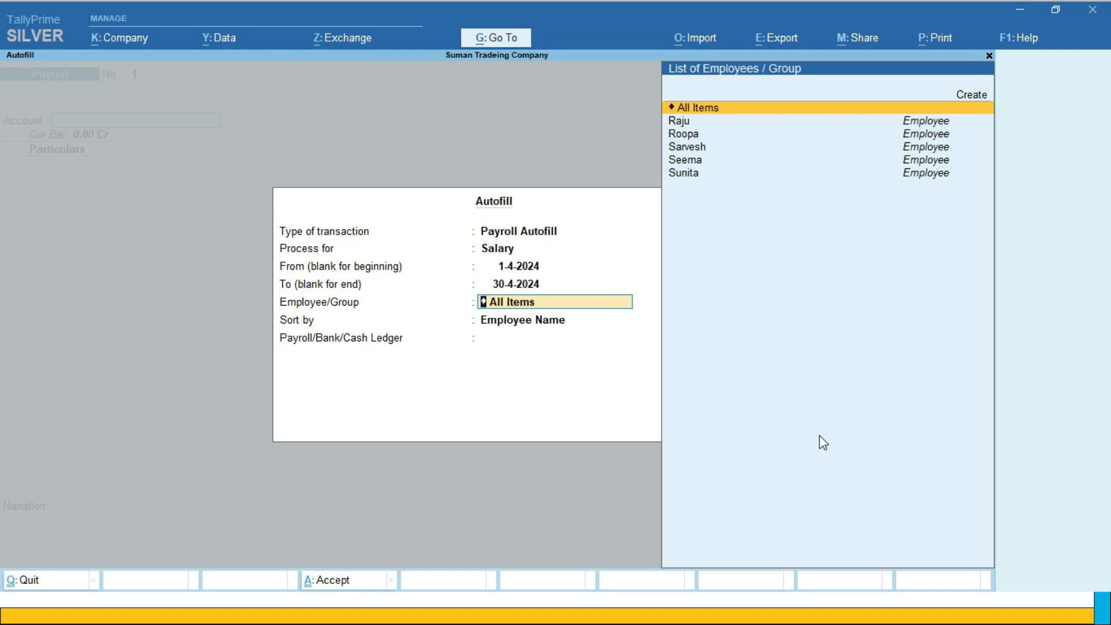
key("Return")
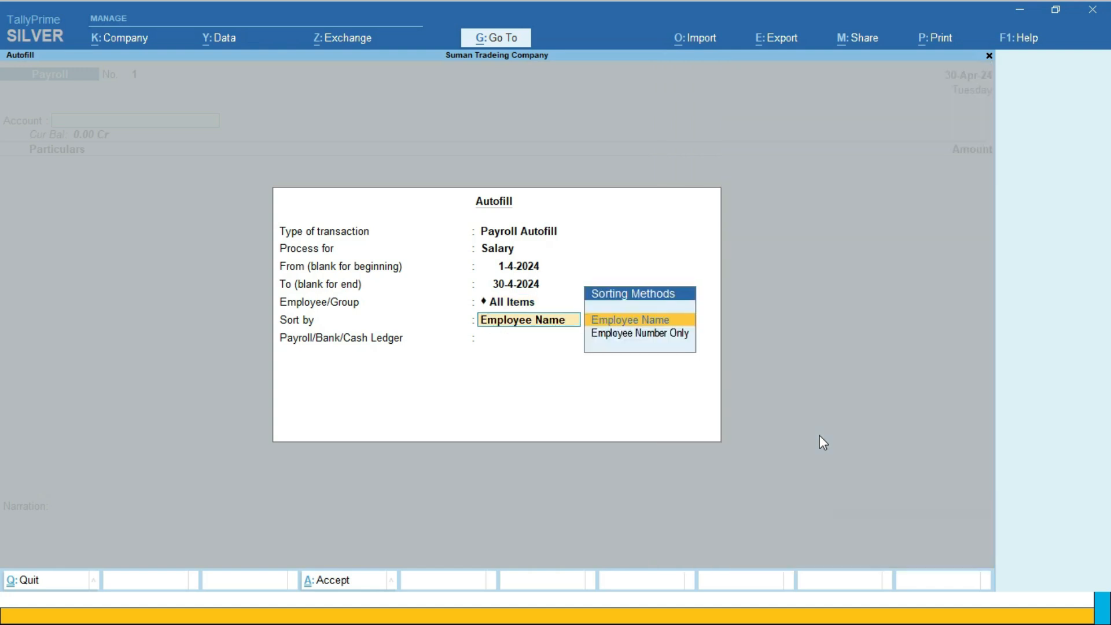
key("Return")
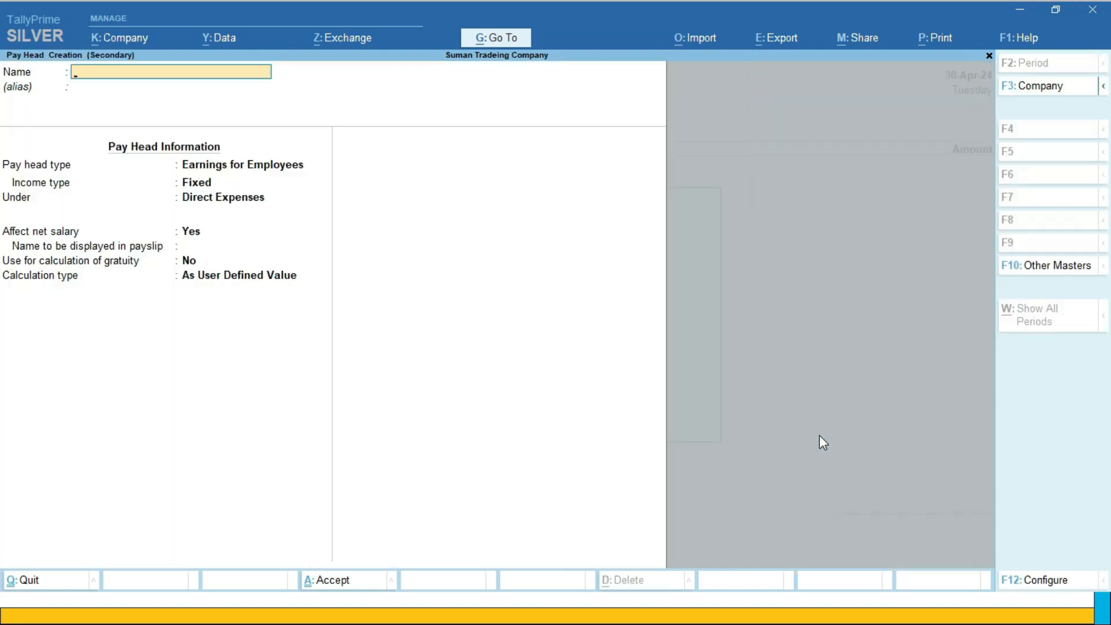
Define a new pay head named Salary Payable with pay head type Not Applicable, under Current Liabilities
type("Salary Payable")
key("Return")
key("Return")
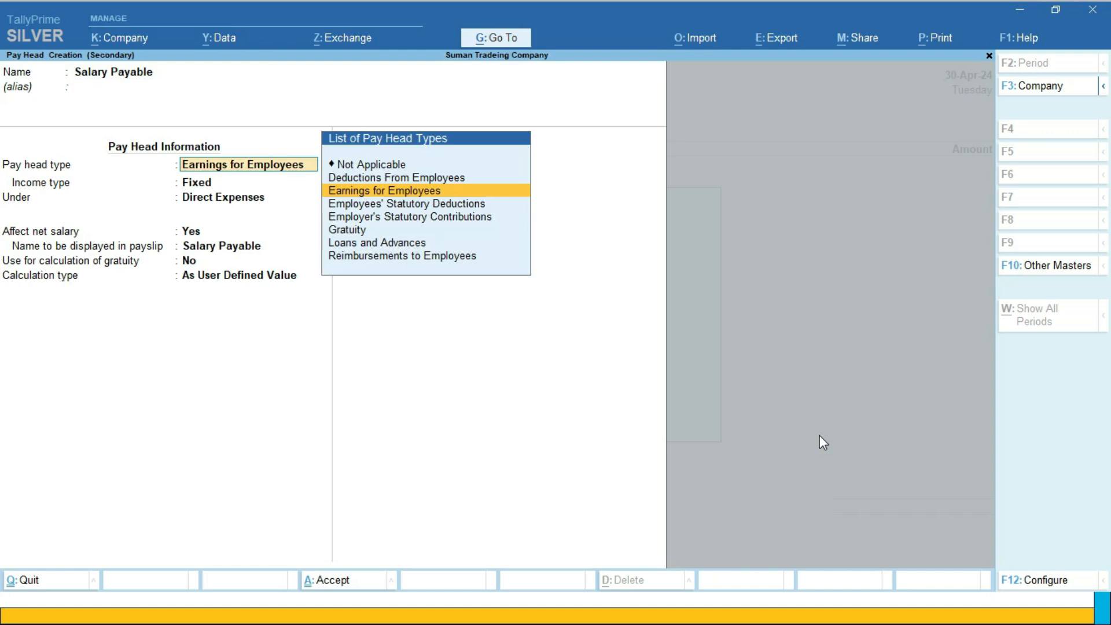
key("Up")
key("Up")
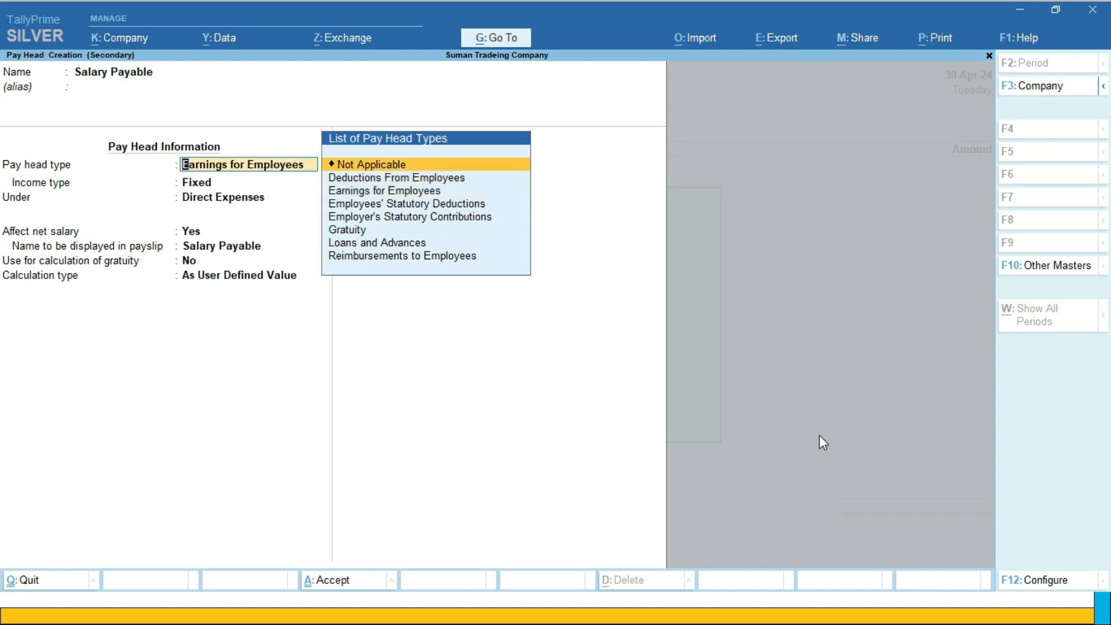
key("Return")
key("Down")
key("Up")
key("Return")
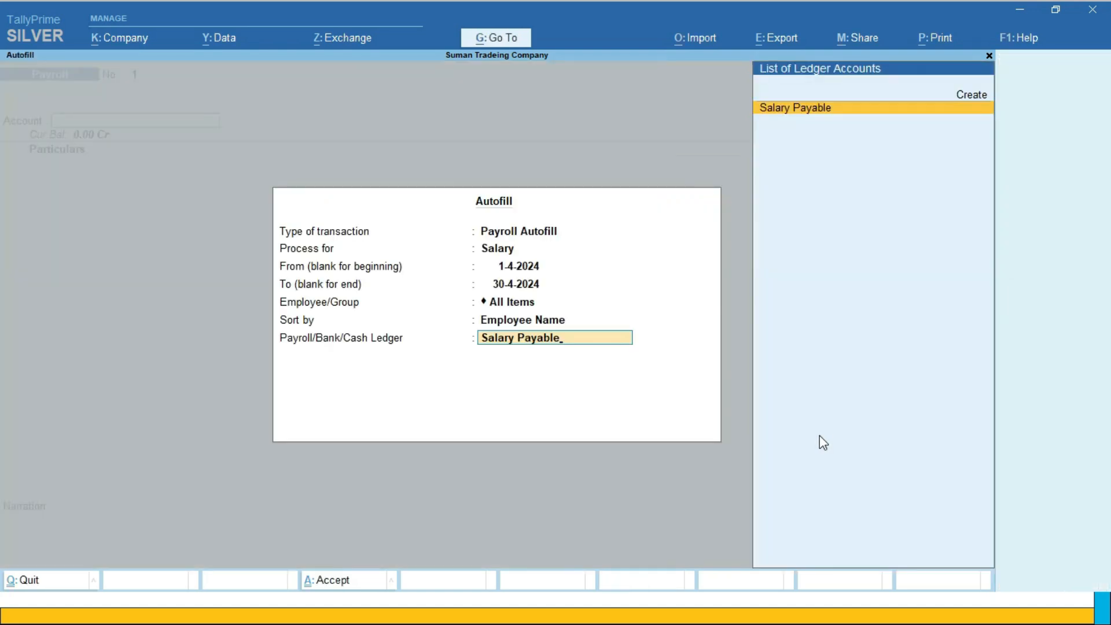
Accept the new pay head as the payroll ledger and save the autofilled payroll voucher
key("Return")
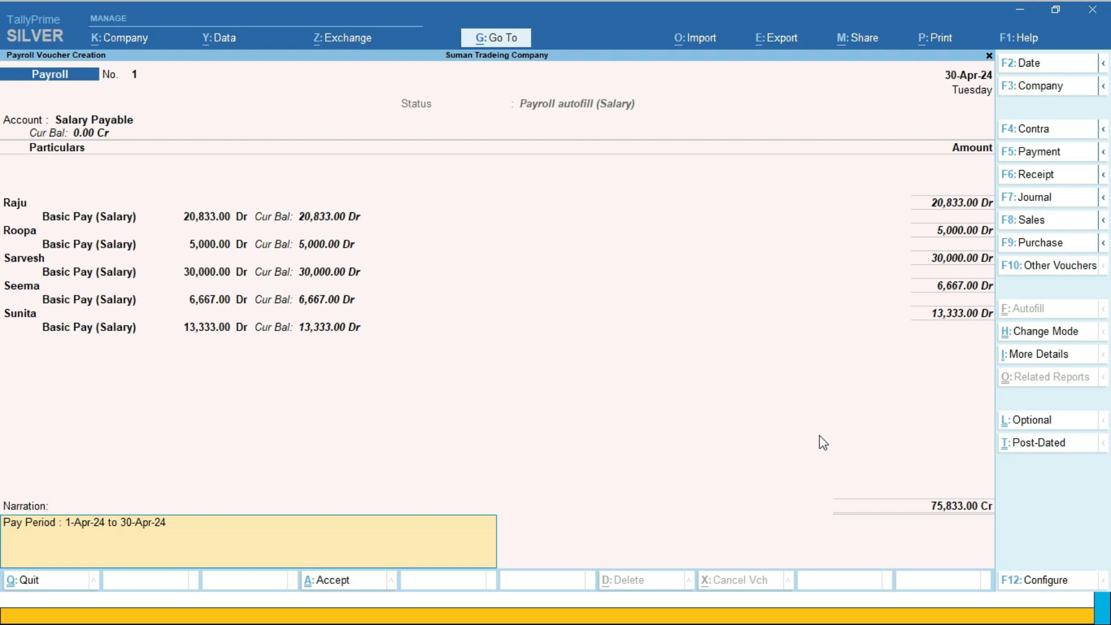
key("Return")
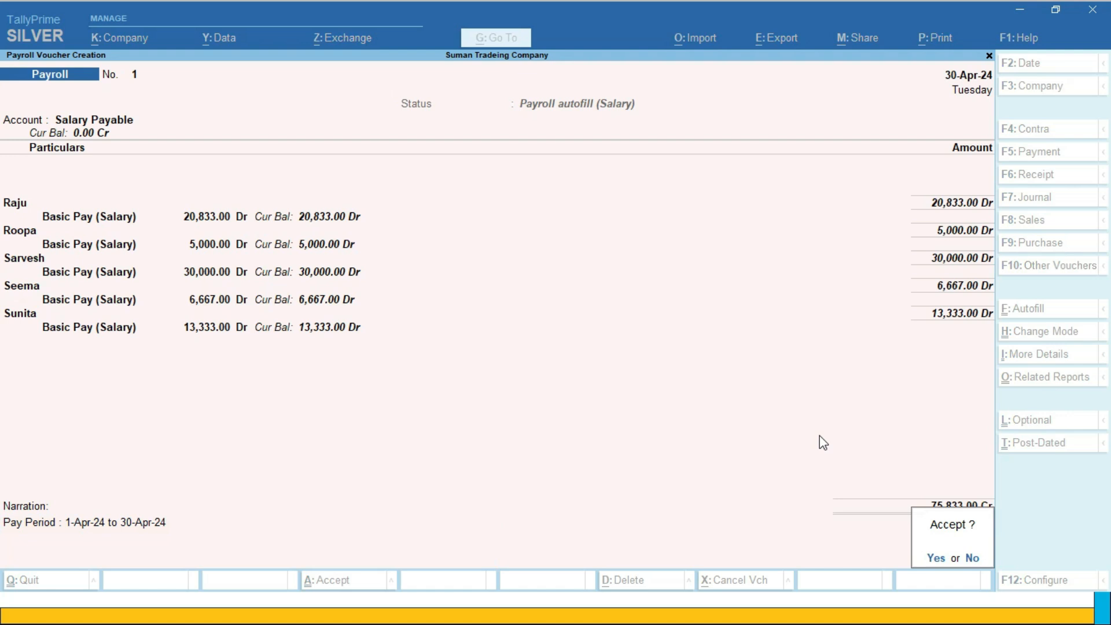
key("Return")
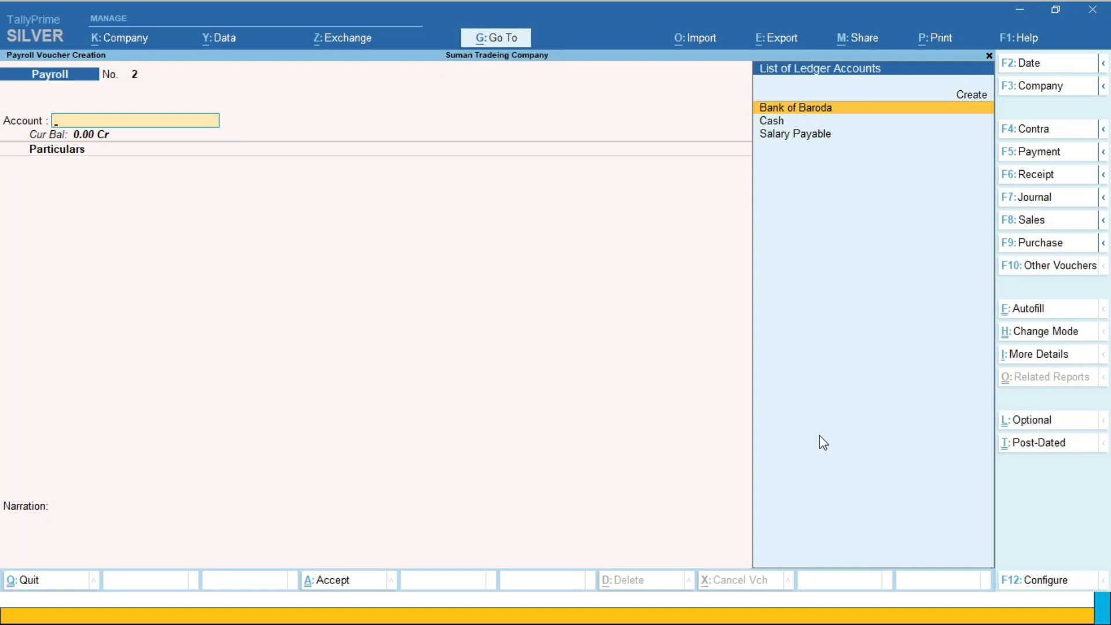
Set the voucher date to 2-May-24 and switch to a Payment voucher
key("F2")
key("BackSpace")
type("2.5")
key("Return")
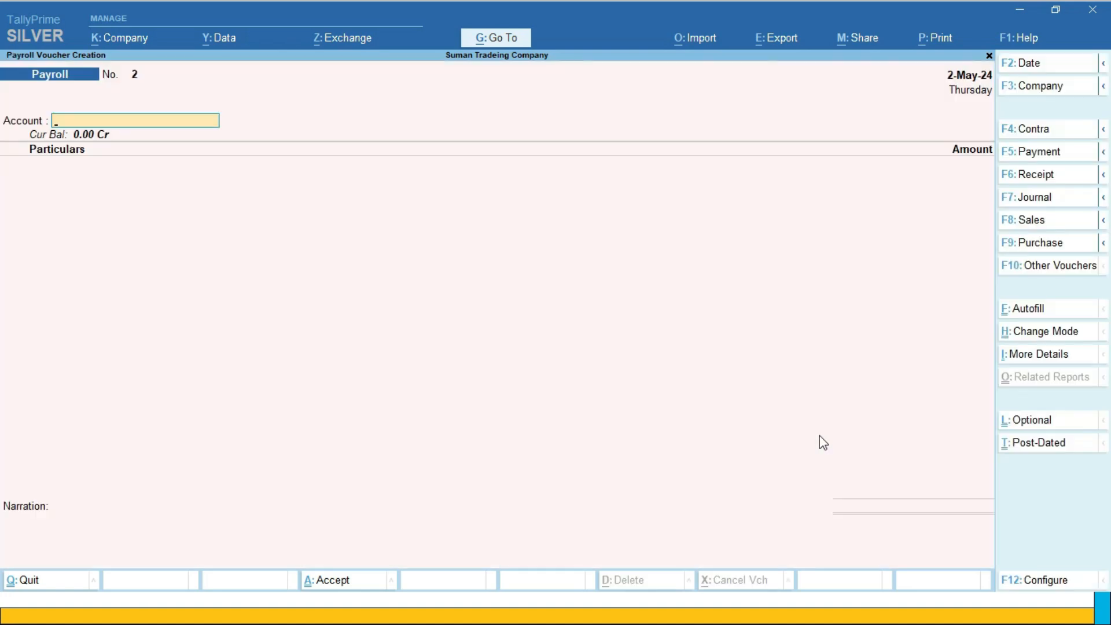
key("F5")
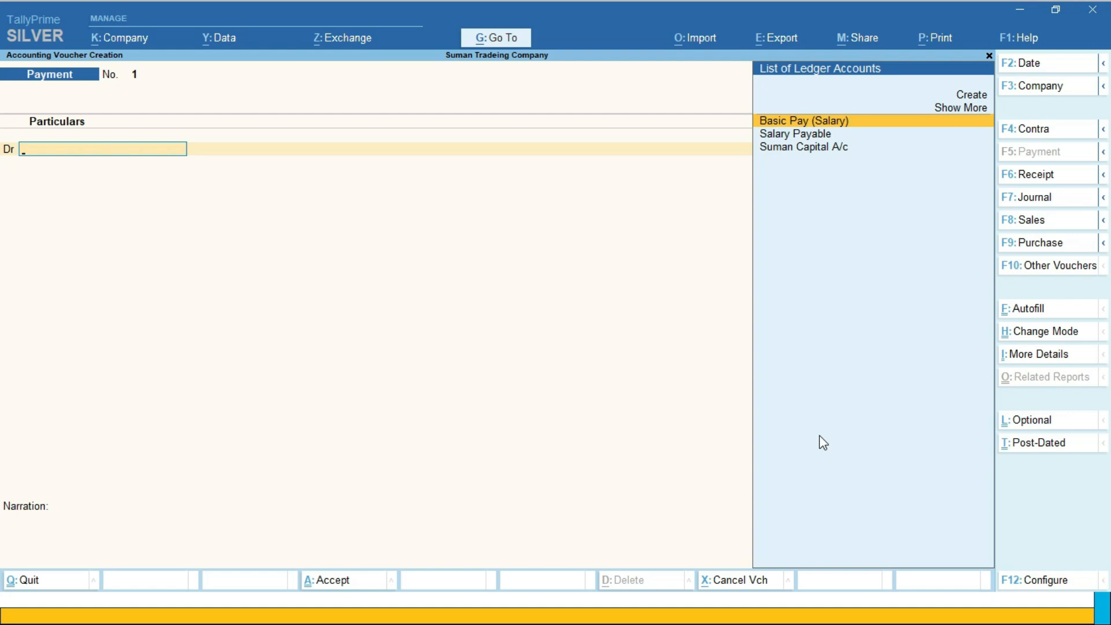
key("Down")
key("Return")
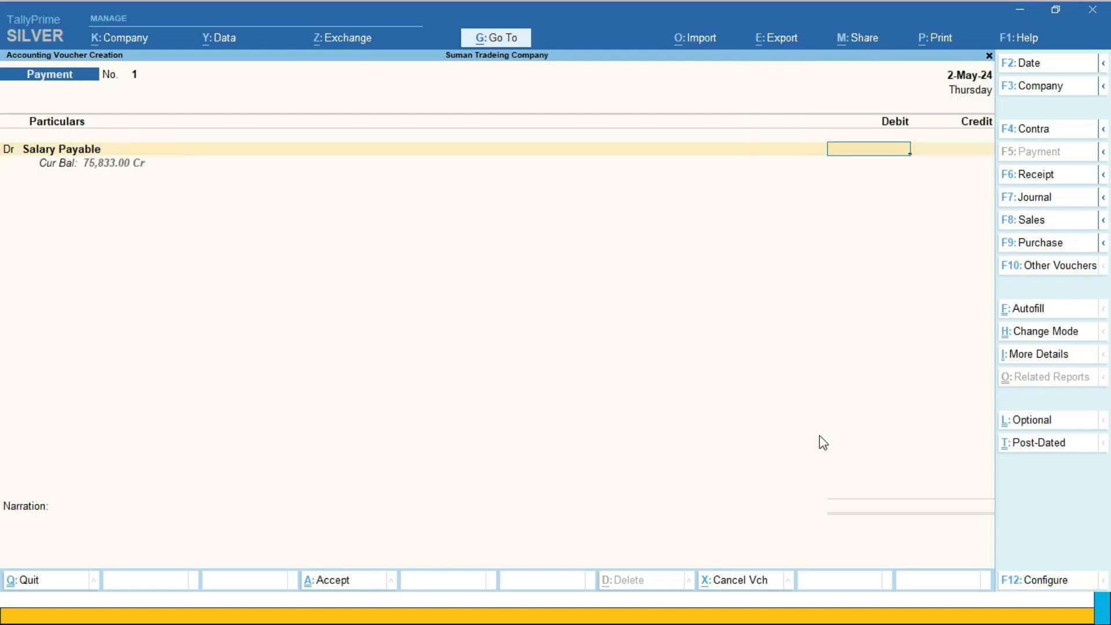
key("BackSpace")
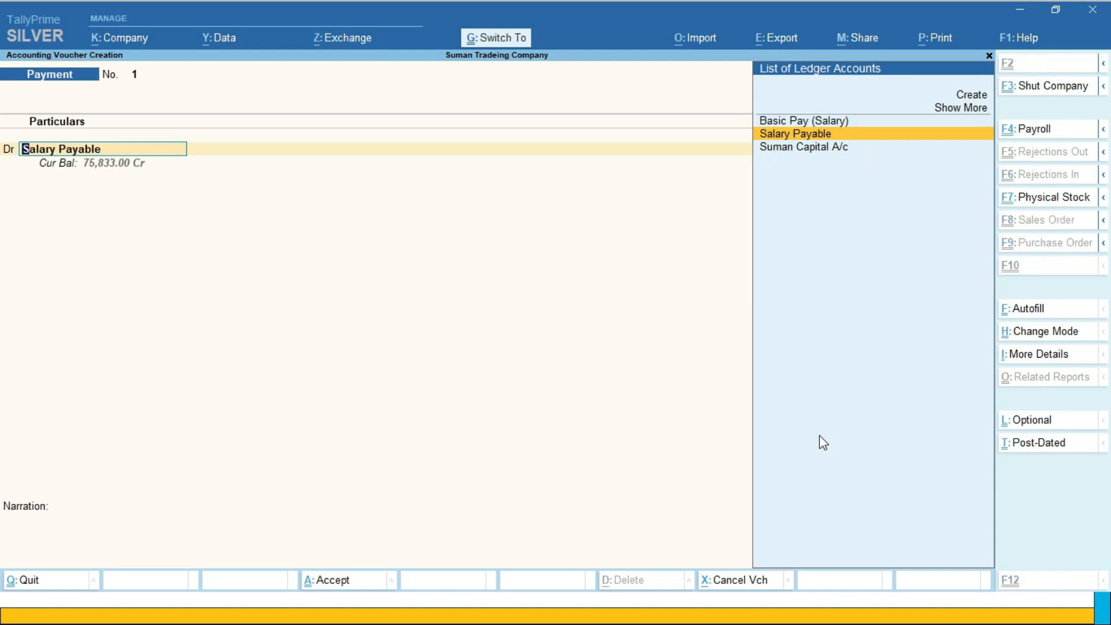
Start a payroll autofill for the payment with the period 1-4-2024 to 30-4-2024 and voucher date 2-5-2024
key("ctrl+f")
key("Return")
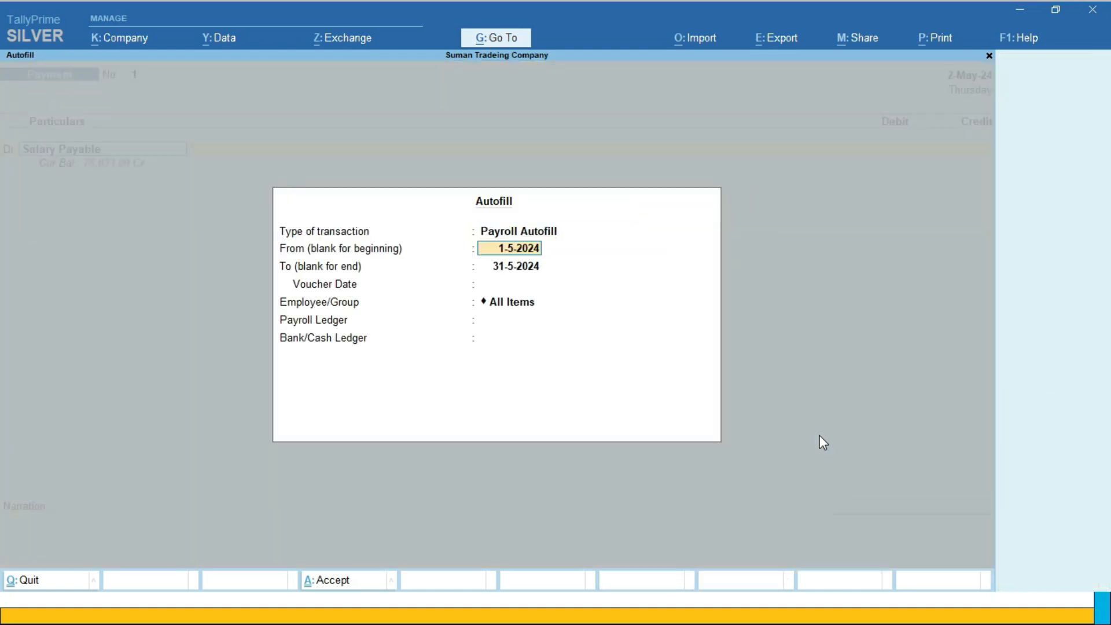
type("1.4")
key("Return")
type("30.4")
key("Return")
type("2.5")
key("Return")
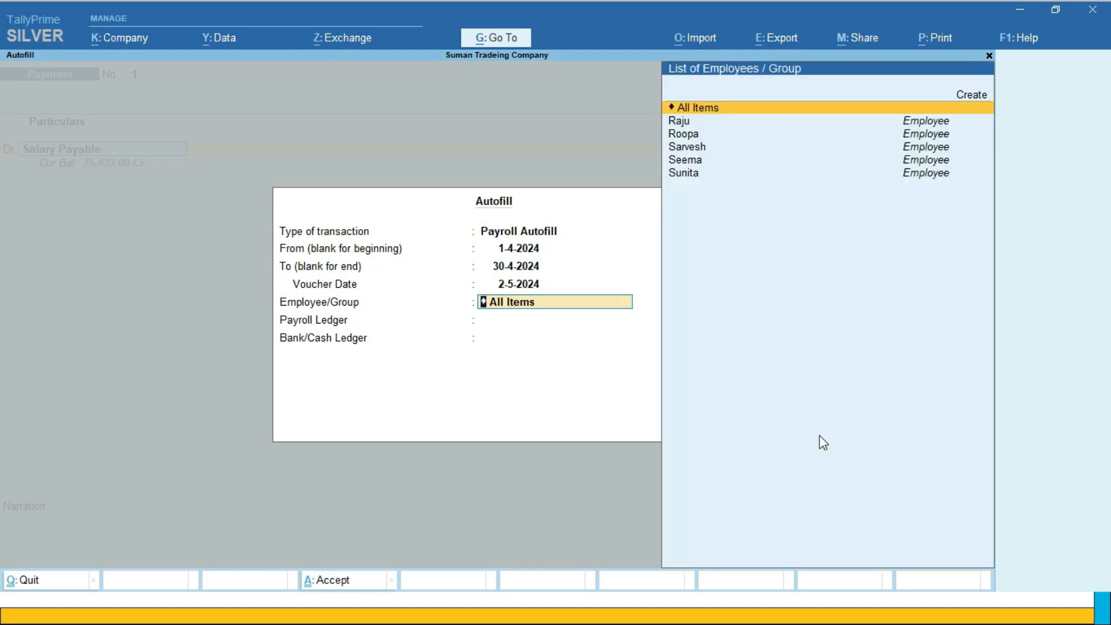
Fill the payment for All Items with Salary Payable as payroll ledger and Cash as cash ledger, and save the voucher
key("Return")
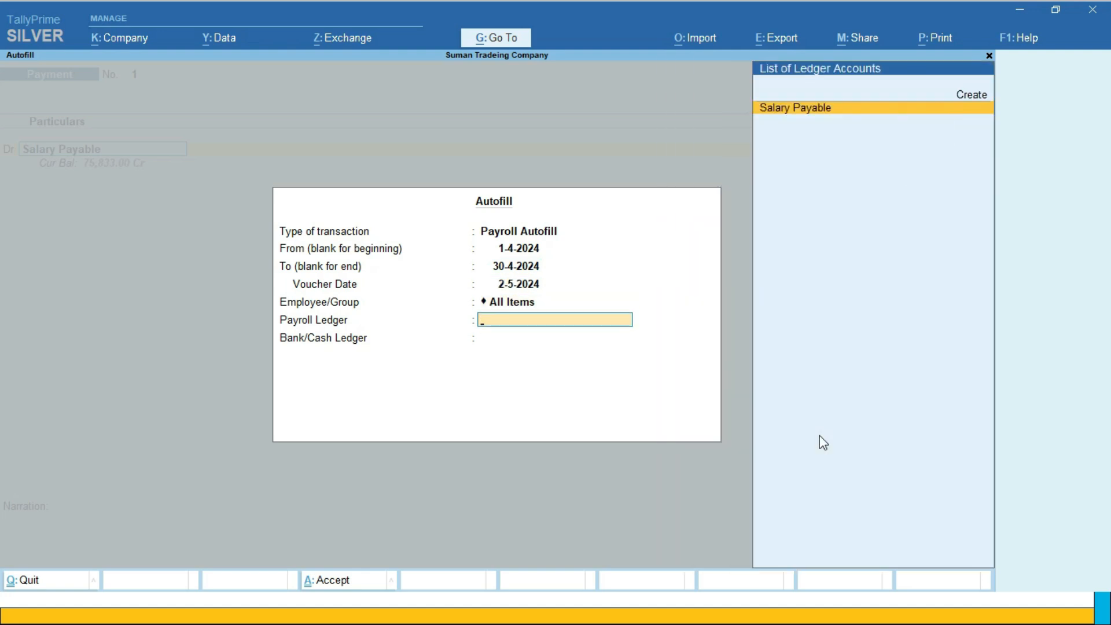
key("Return")
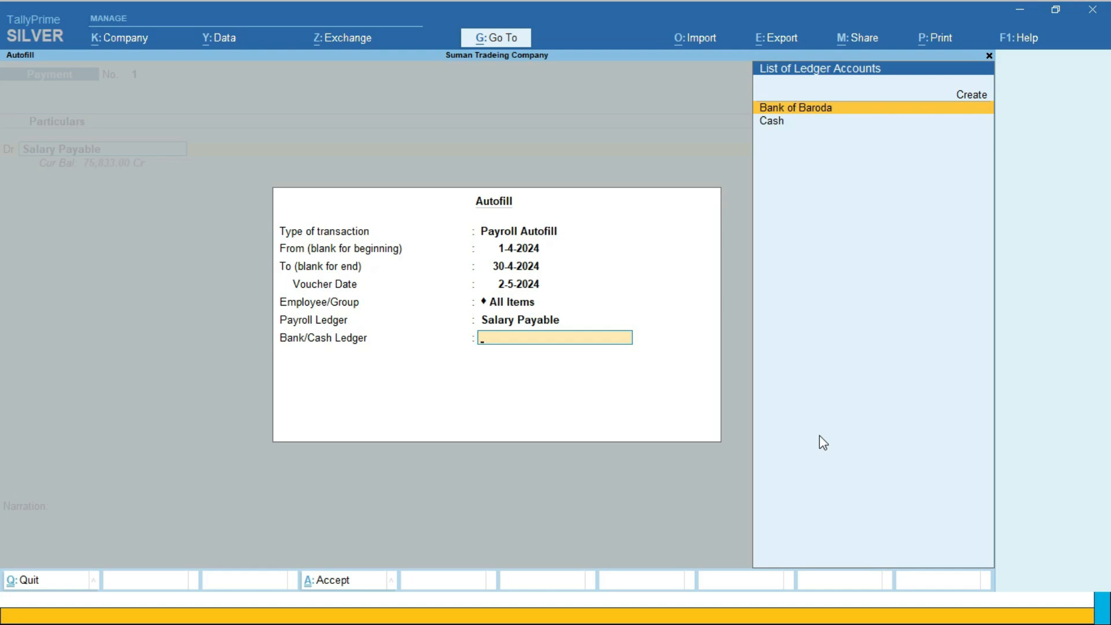
key("Down")
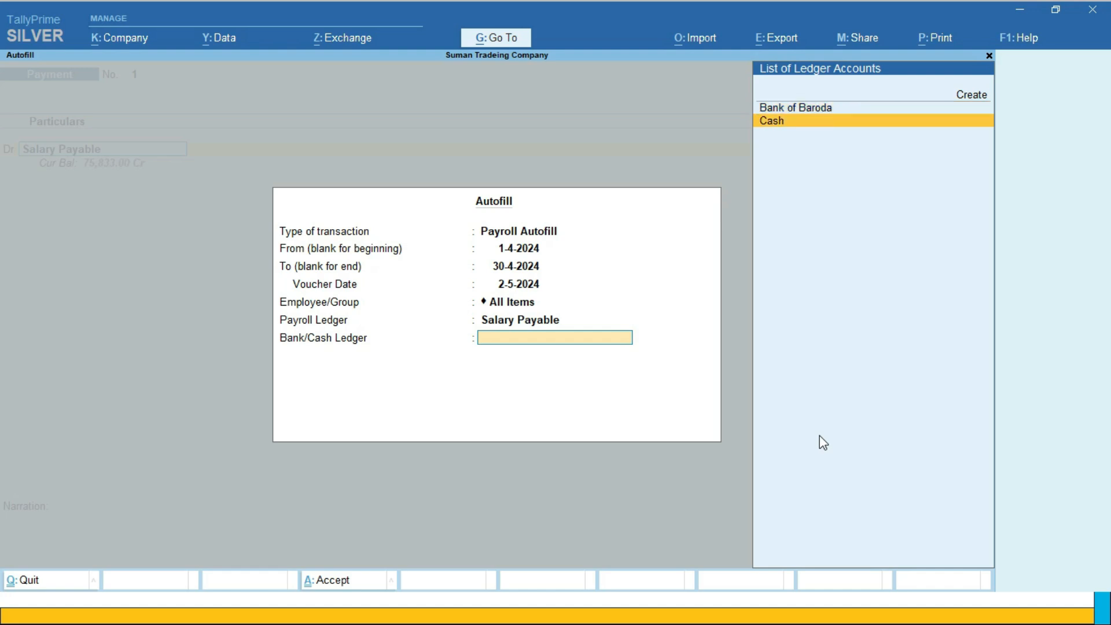
key("Return")
key("Return")
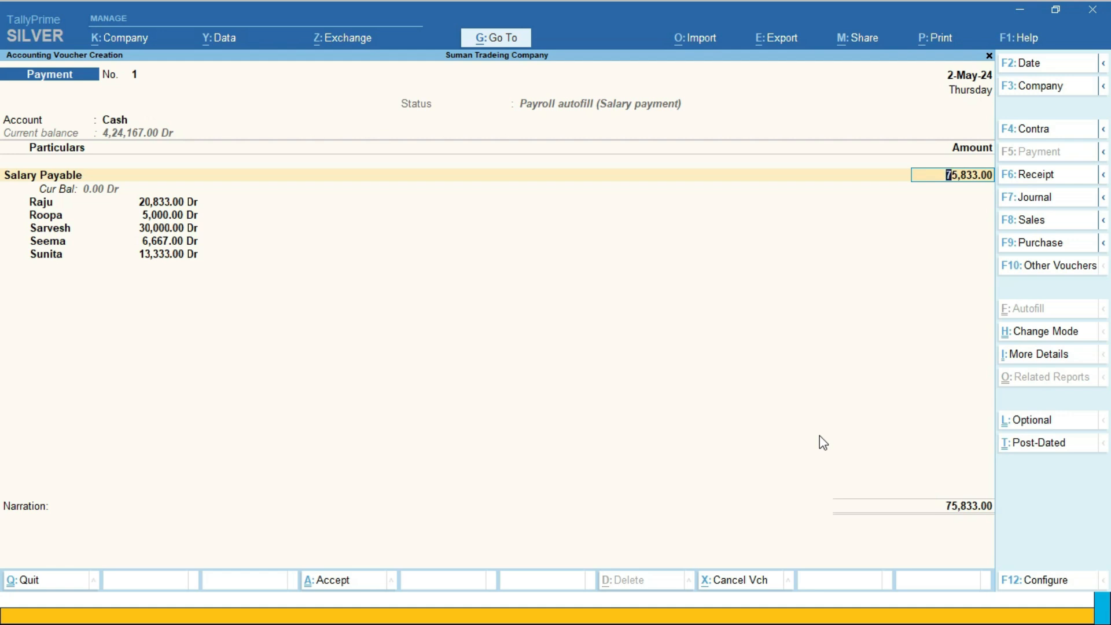
key("Return")
key("Return")
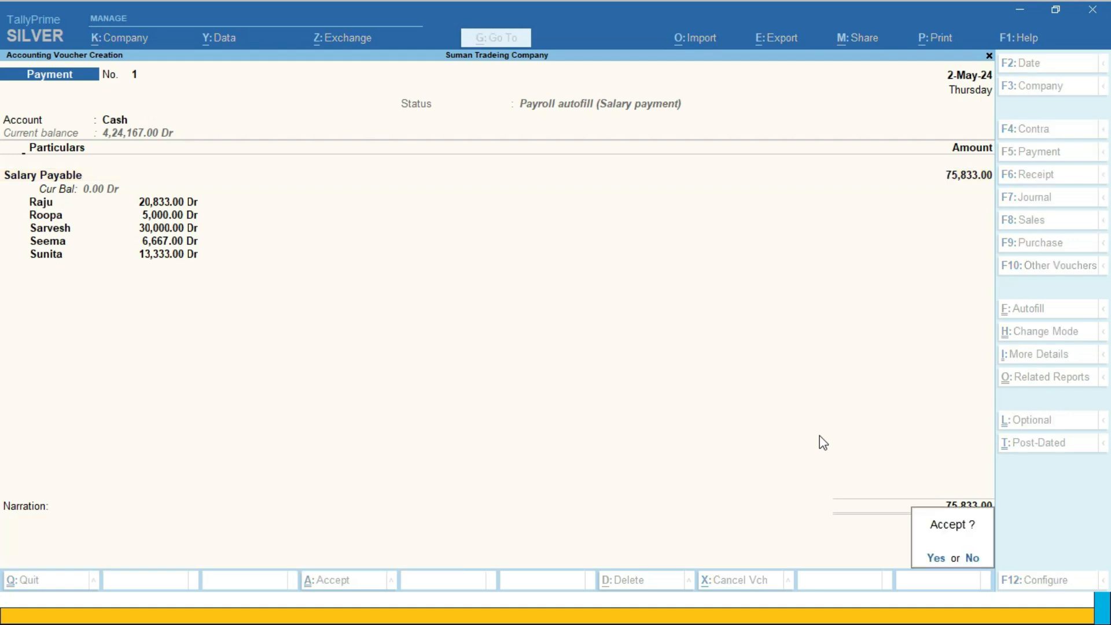
key("Return")
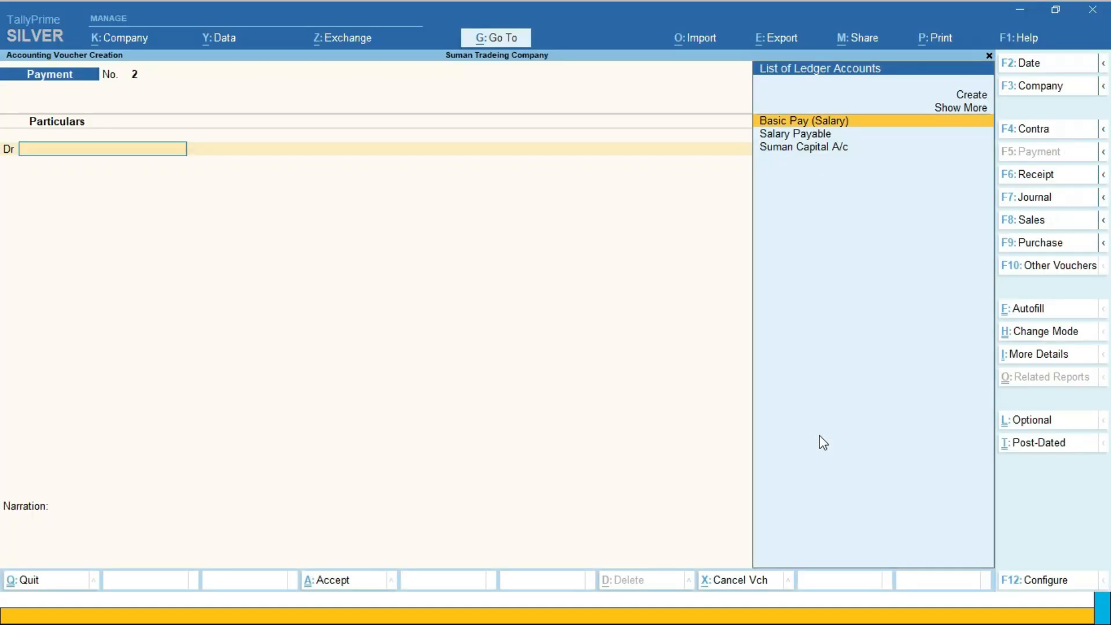
Leave voucher entry and open the Pay Slip report from the payroll reports
key("Escape")
key("Down")
key("Down")
key("Down")
key("Down")
key("Down")
left_click(821, 443)
key("Down")
key("Down")
key("Down")
key("Down")
key("Down")
key("Down")
key("Down")
key("Down")
key("Down")
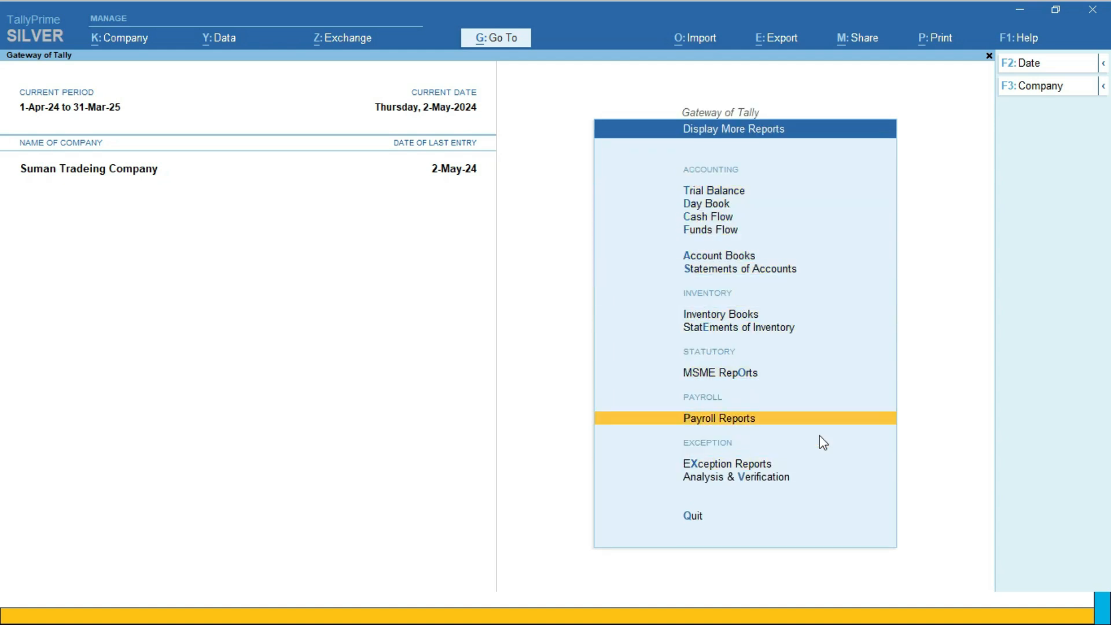
key("Return")
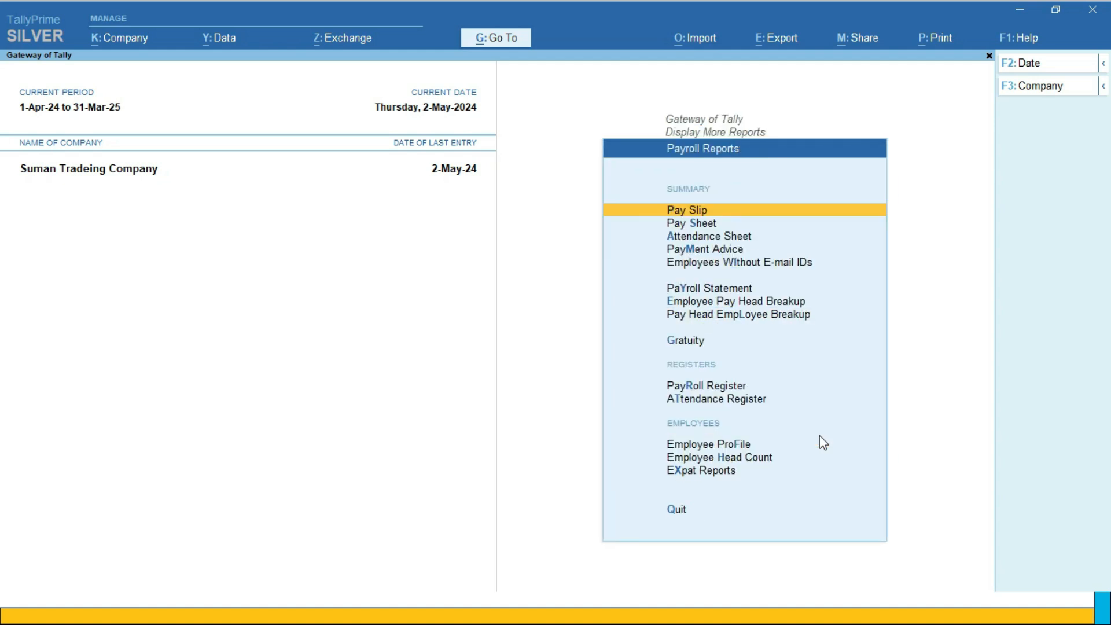
key("Return")
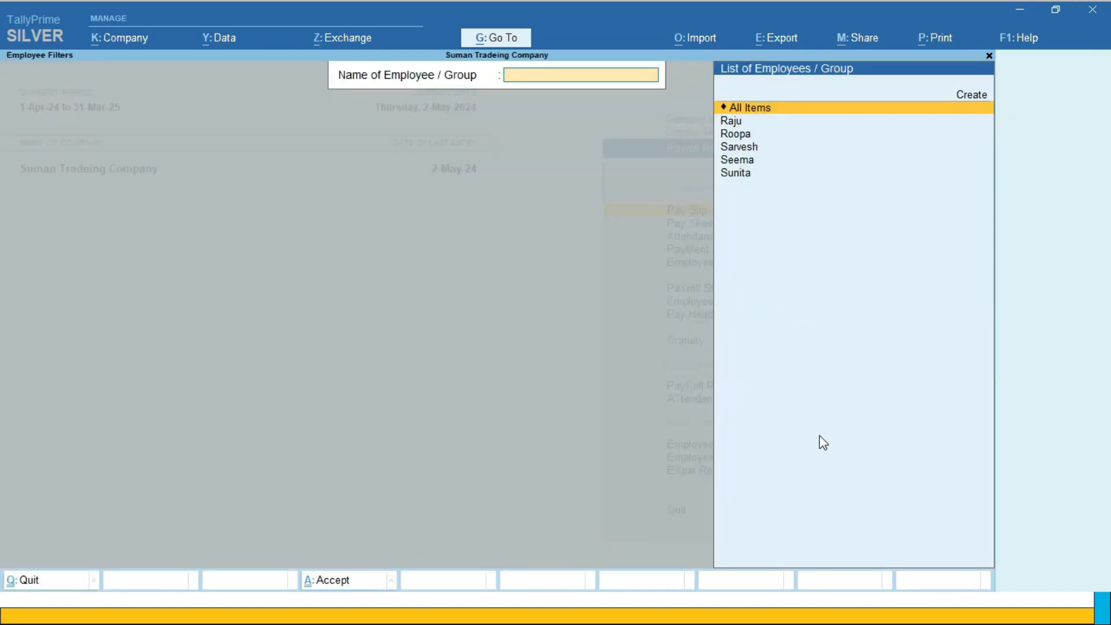
Display the pay slip of the third listed employee for the period 1-4 to 30-4
key("Down")
key("Down")
key("Down")
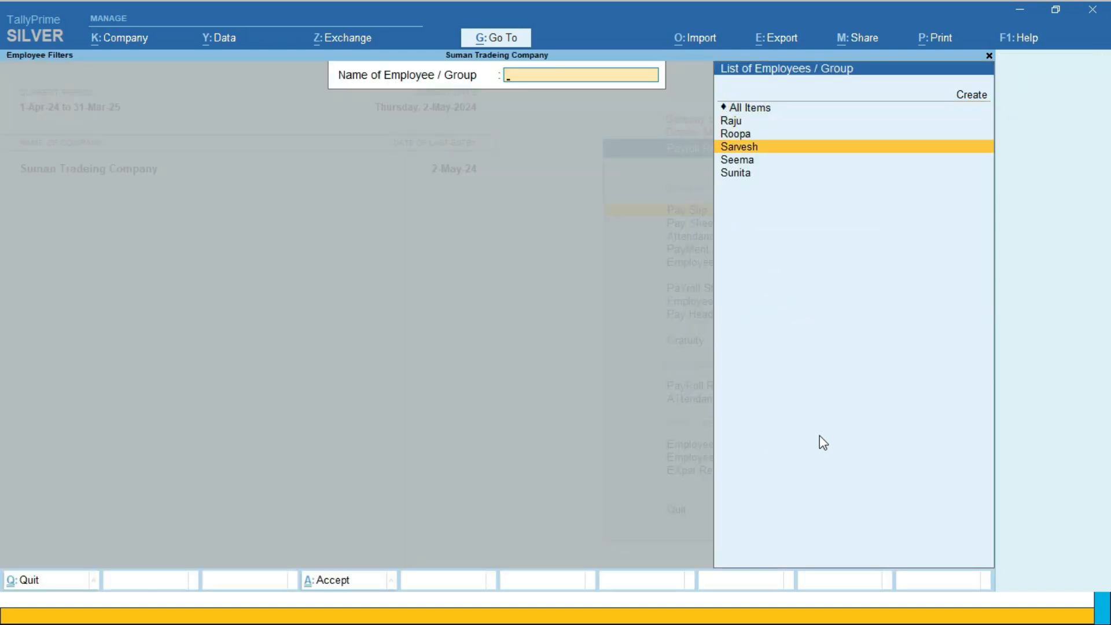
key("Return")
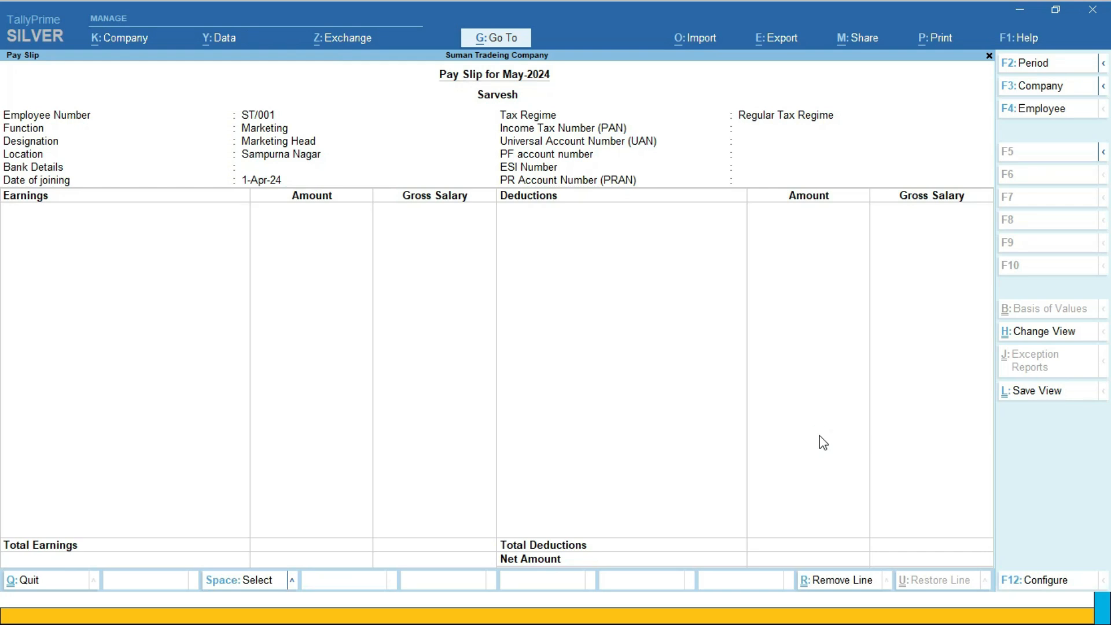
key("F2")
type("1-4-2024")
key("Return")
type("30-4")
key("Return")
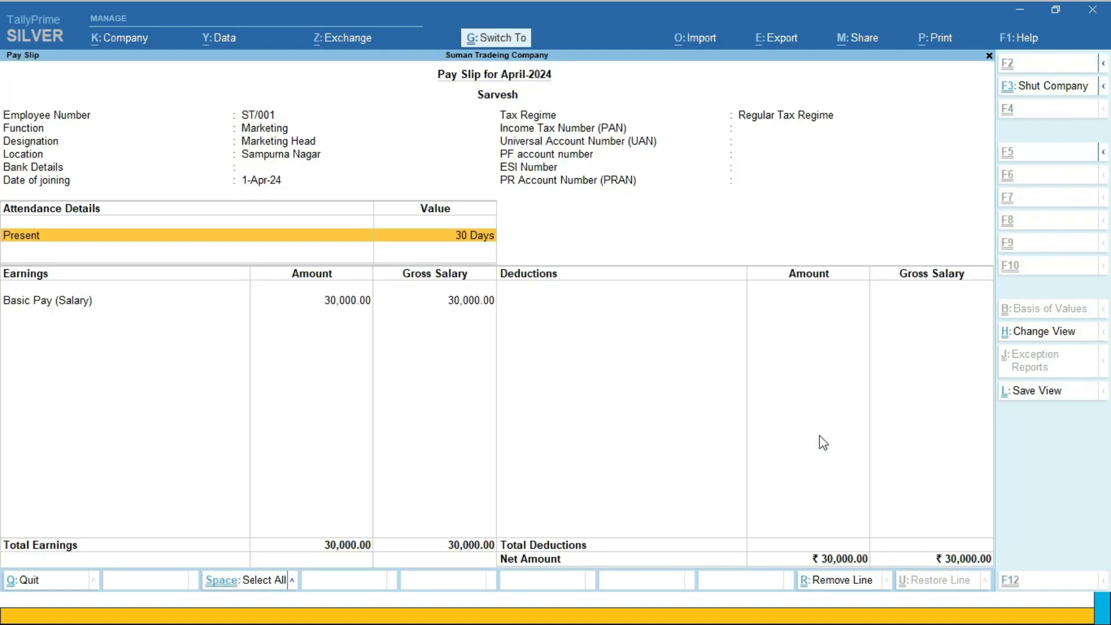
Preview the printout of the employee's April pay slip, zooming in and back out
key("ctrl+p")
key("i")
key("alt+z")
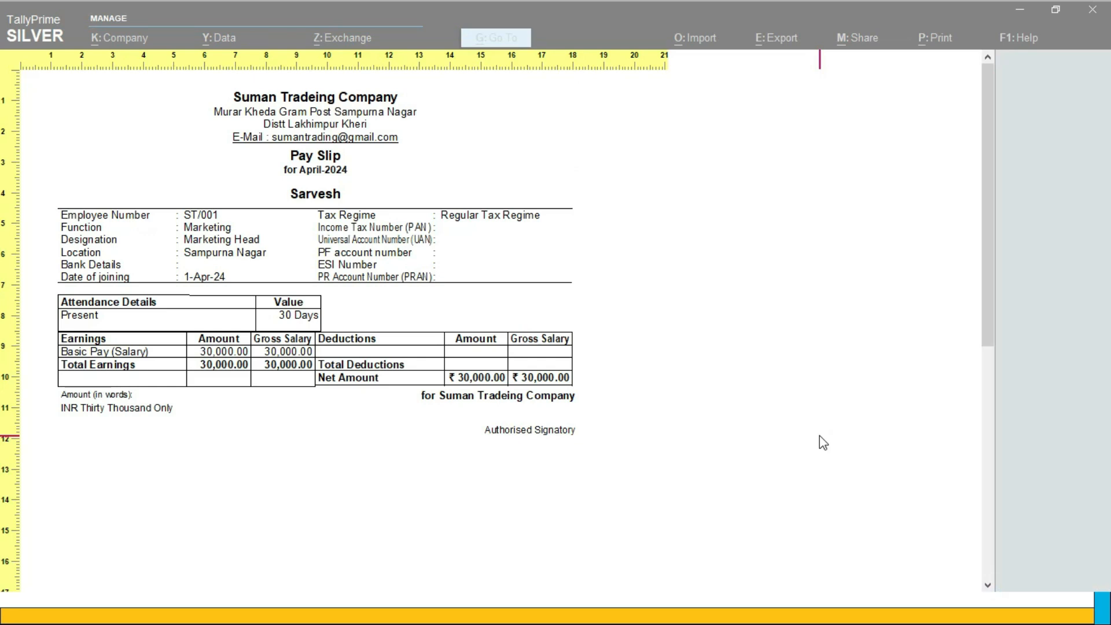
key("alt+z")
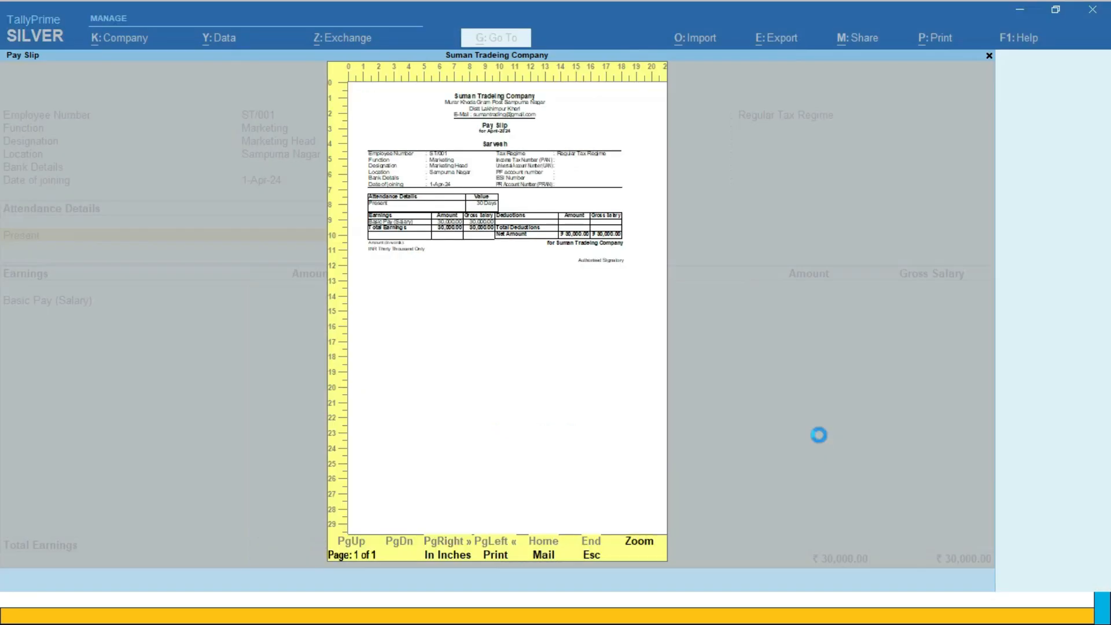
Close the print preview and the single pay slip, and open the pay slip report for All Items
key("Escape")
key("Escape")
key("Escape")
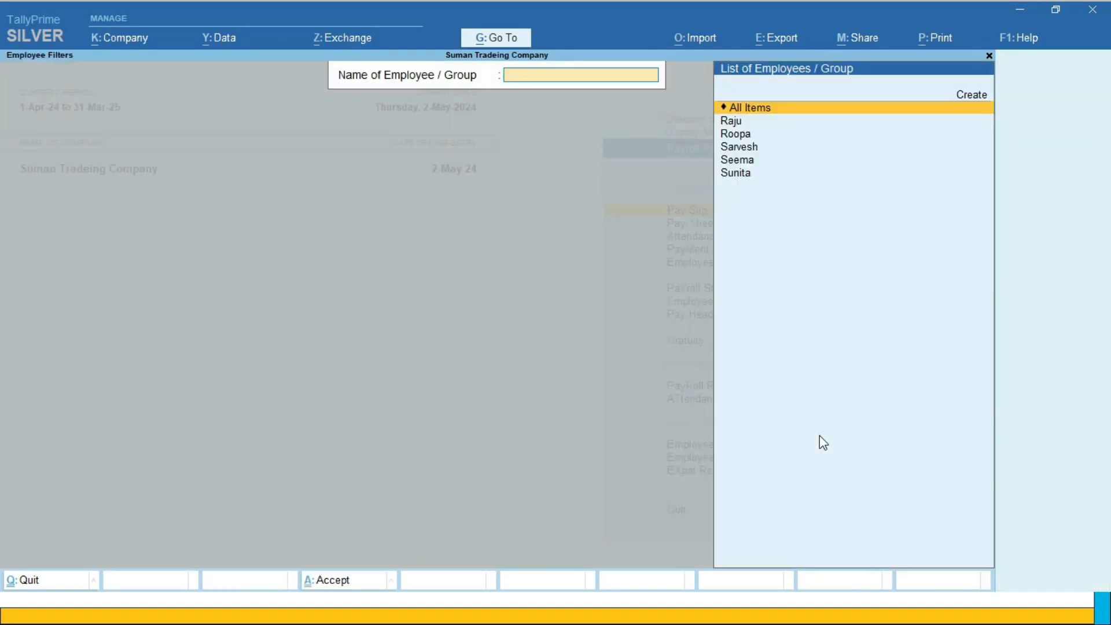
key("Return")
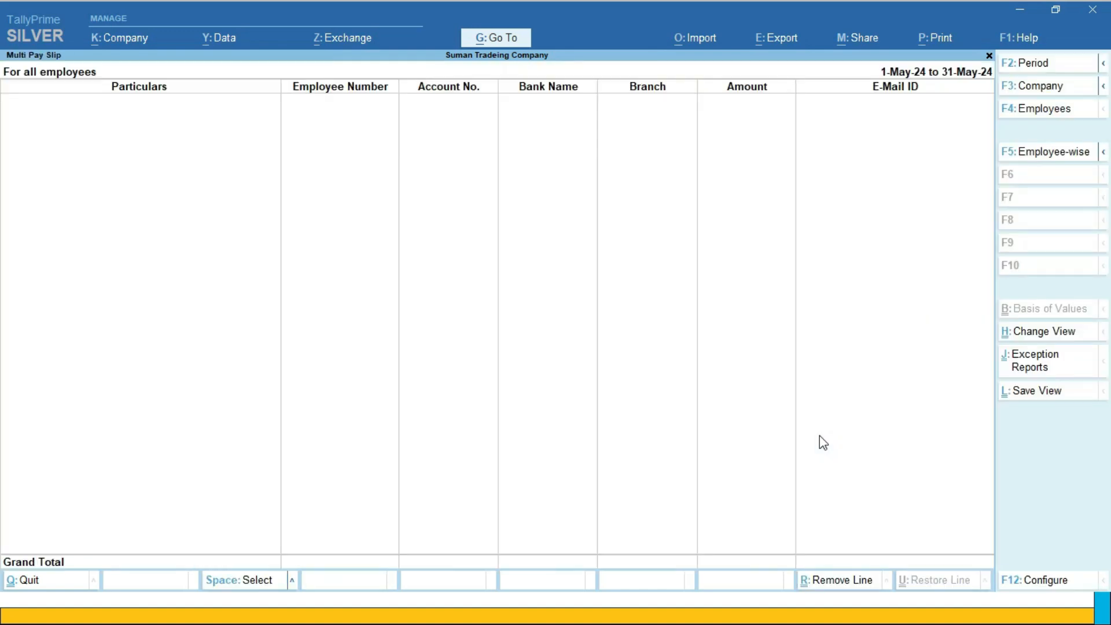
Set the all-employees pay slip report's period to 1-4 to 30-4, look through the listed employees and close the report
key("F2")
type("1-4")
key("Return")
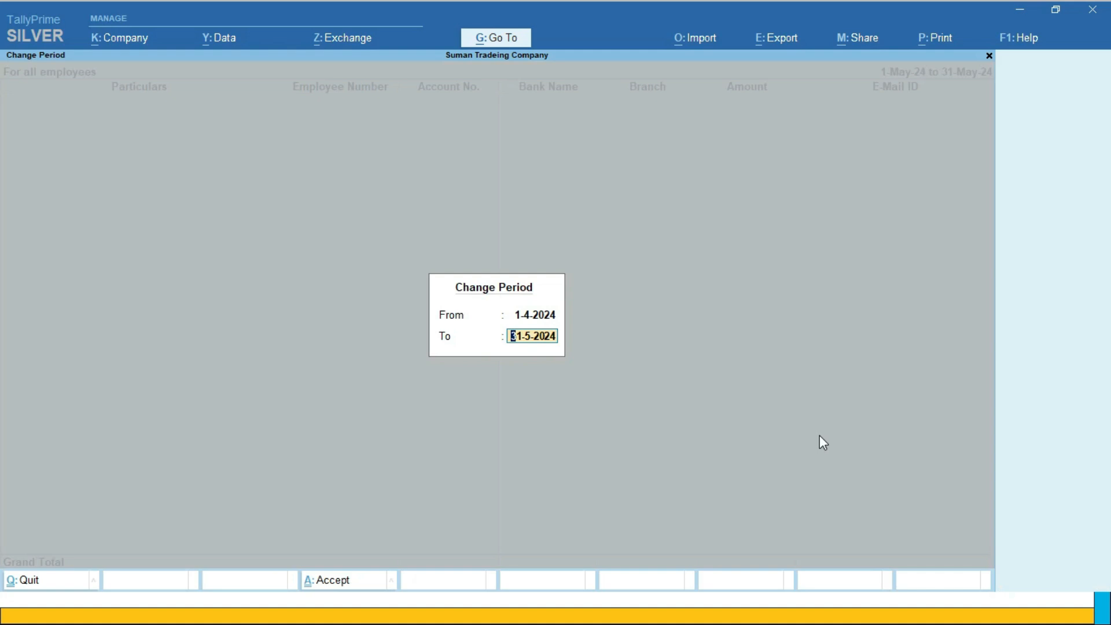
type("30-4")
key("Return")
key("Down")
key("Down")
key("Down")
key("Down")
key("Down")
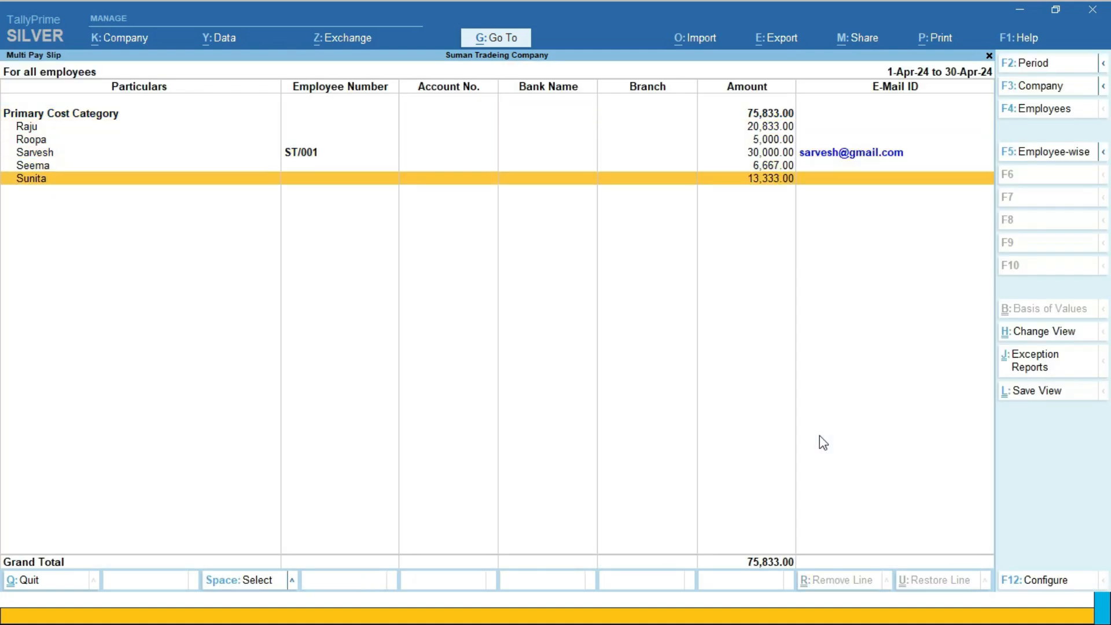
key("Escape")
key("Escape")
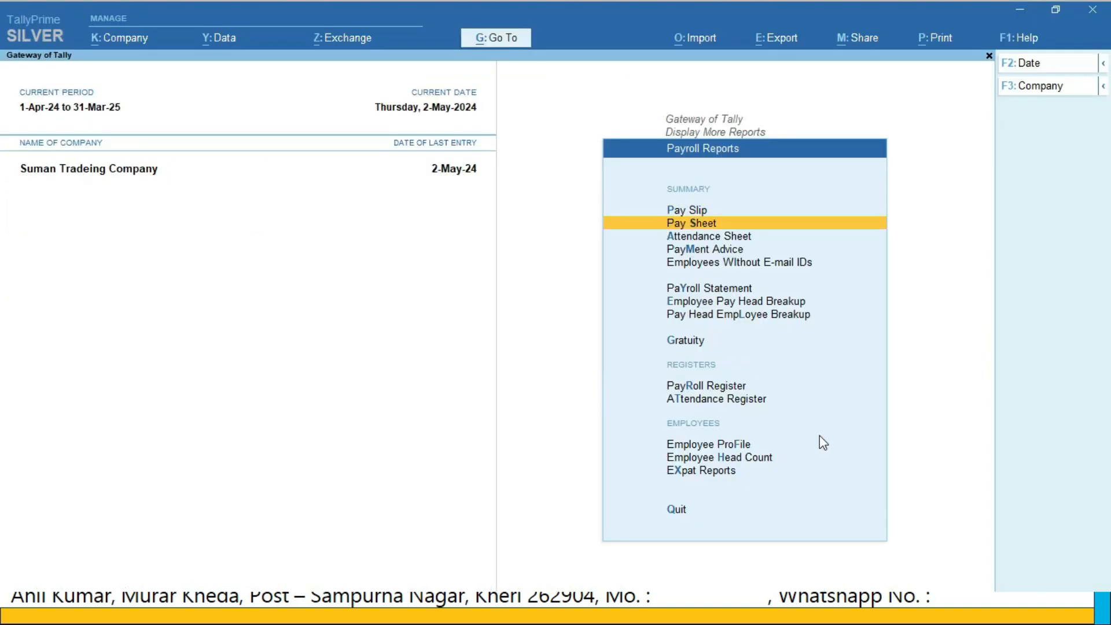
Display the Pay Sheet for All Items for the period 1-4 to 2-5, and return to the payroll reports
key("Return")
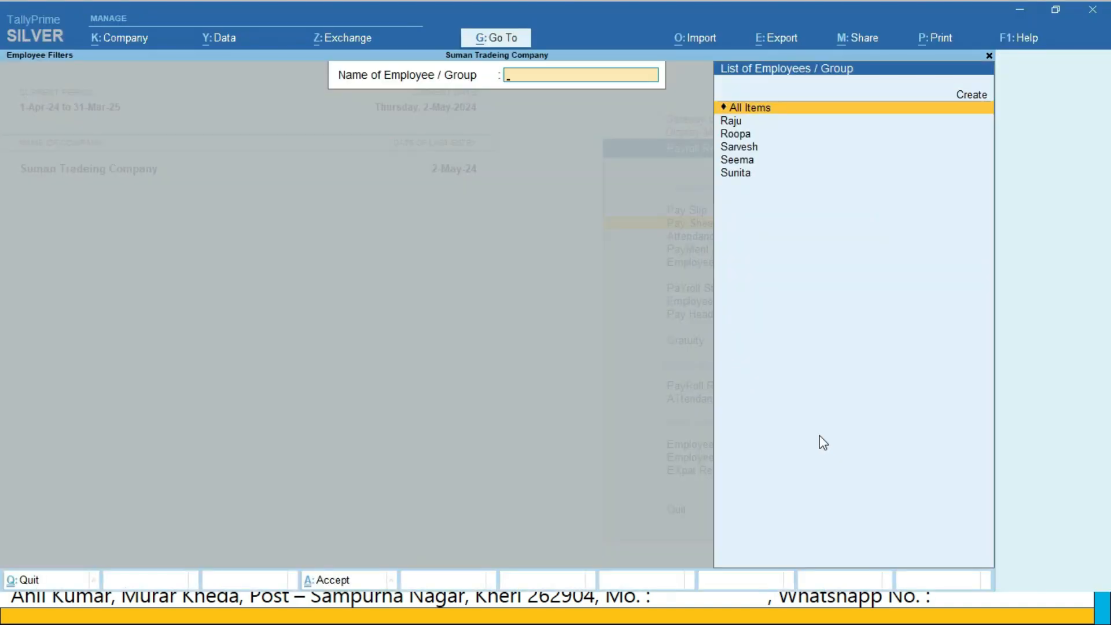
key("Return")
key("F2")
type("1-4")
key("Return")
type("2-5")
key("Return")
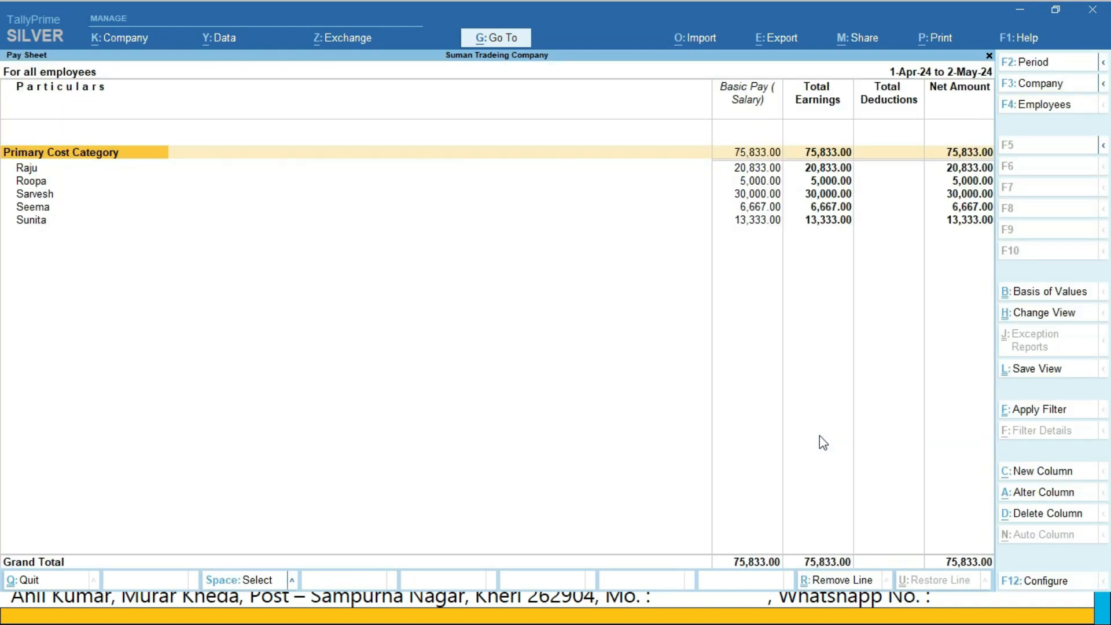
key("Escape")
key("Escape")
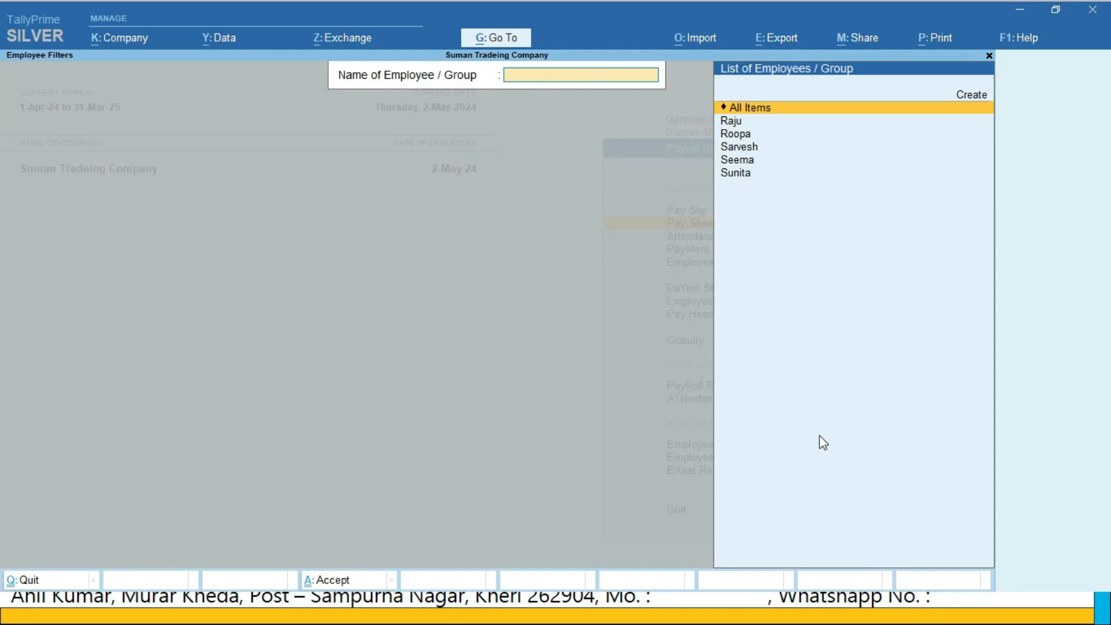
key("Escape")
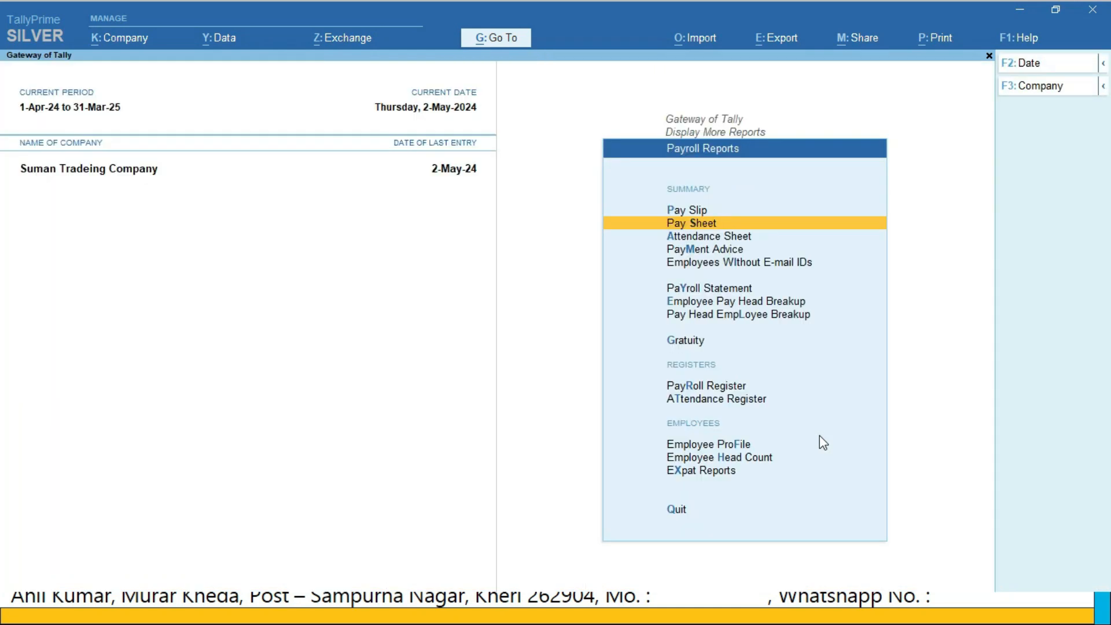
Display the Attendance Sheet for the period 1-Apr-24 to 30-Apr-24, and return to the payroll reports
key("Down")
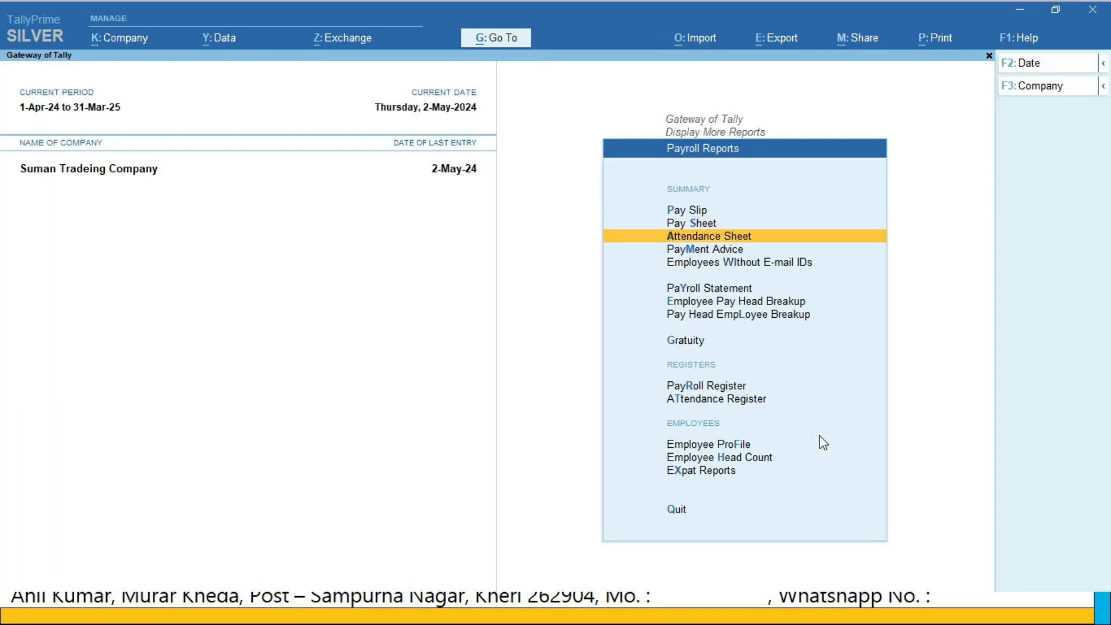
key("Return")
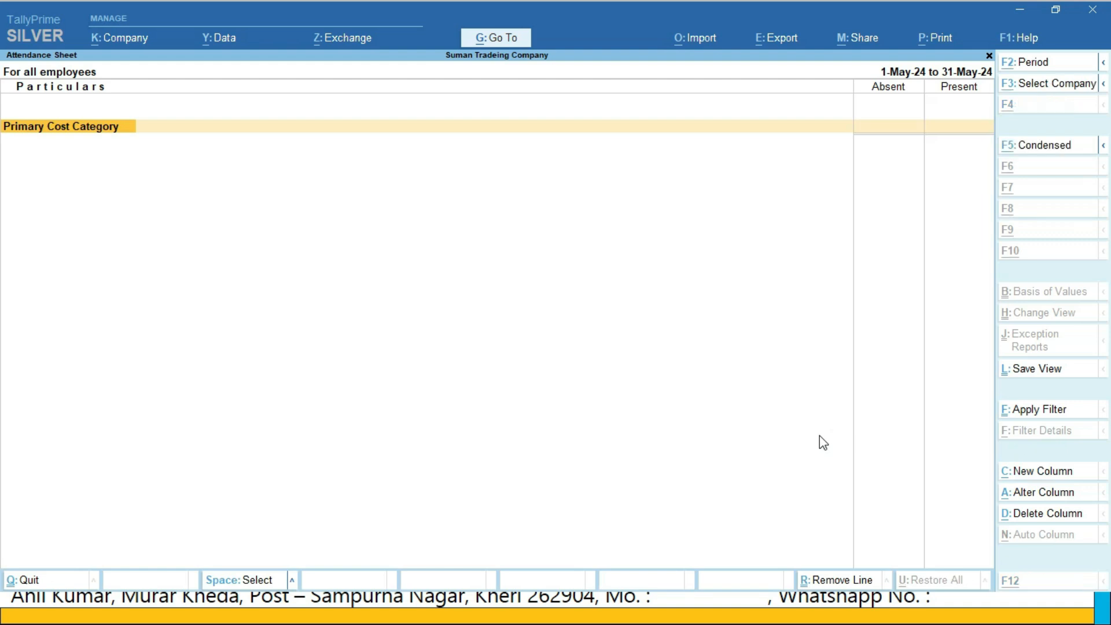
key("alt+F2")
type("1.4")
key("Return")
type("2.5")
key("Return")
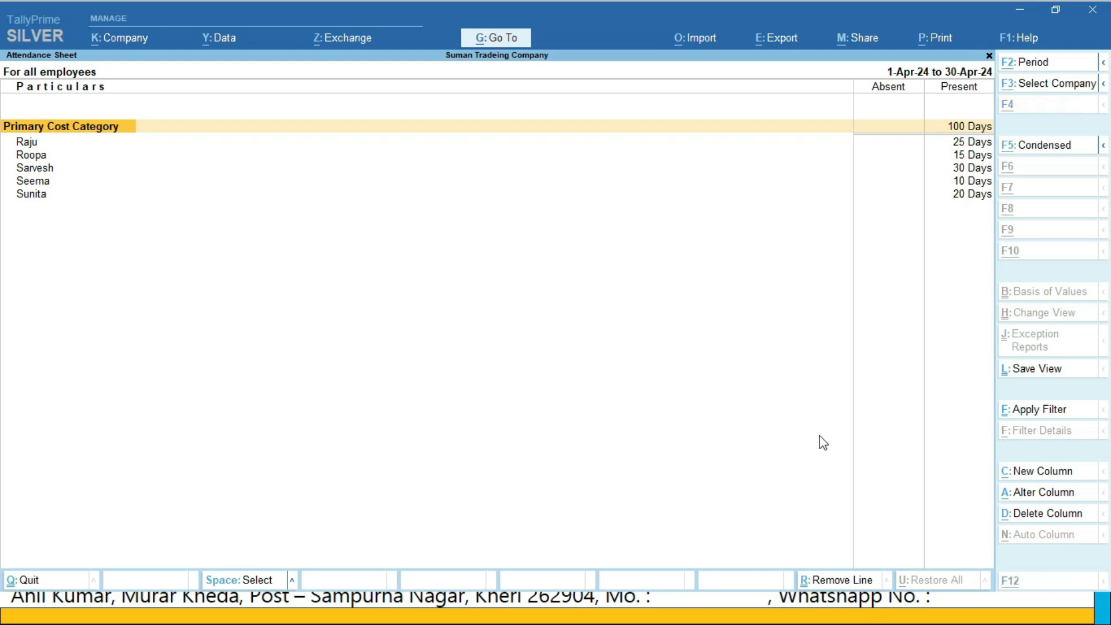
key("Escape")
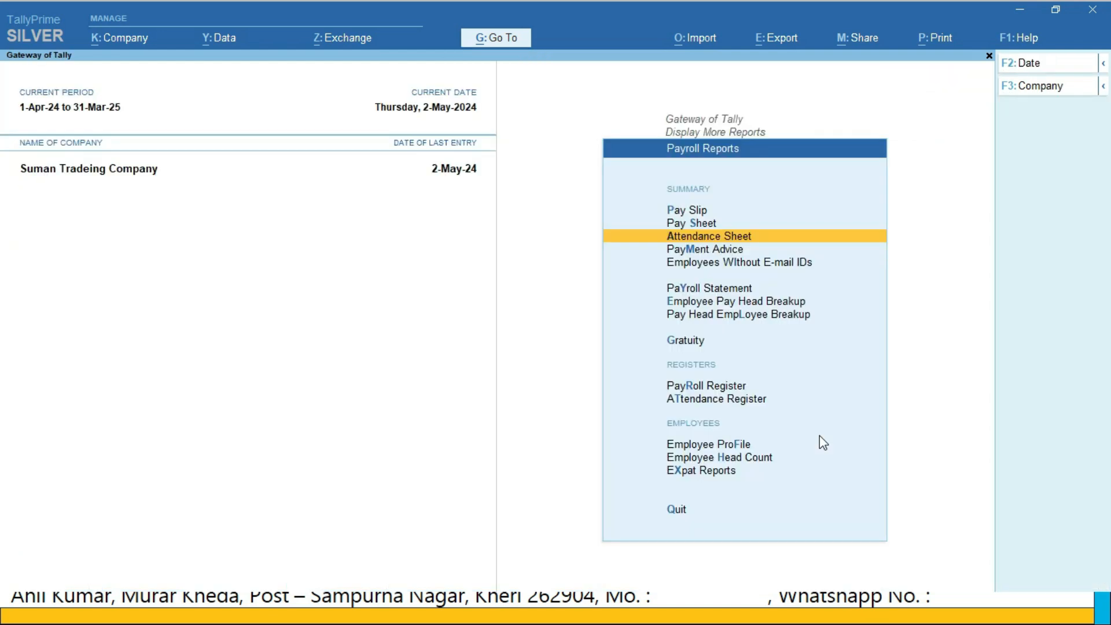
key("Down")
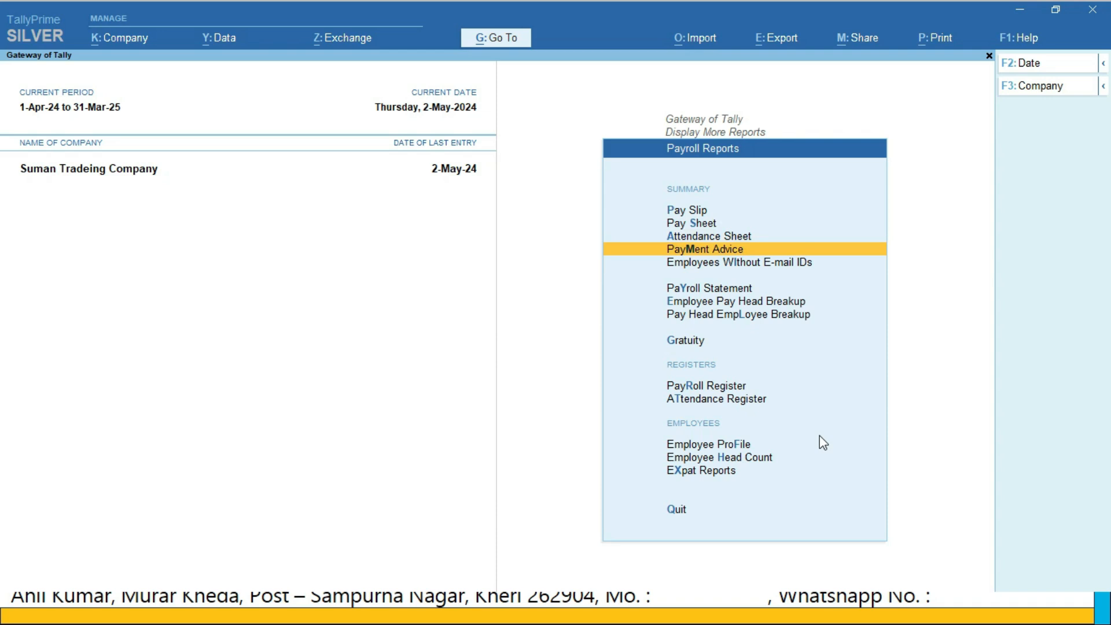
key("Down")
key("Up")
key("Up")
key("Up")
key("Up")
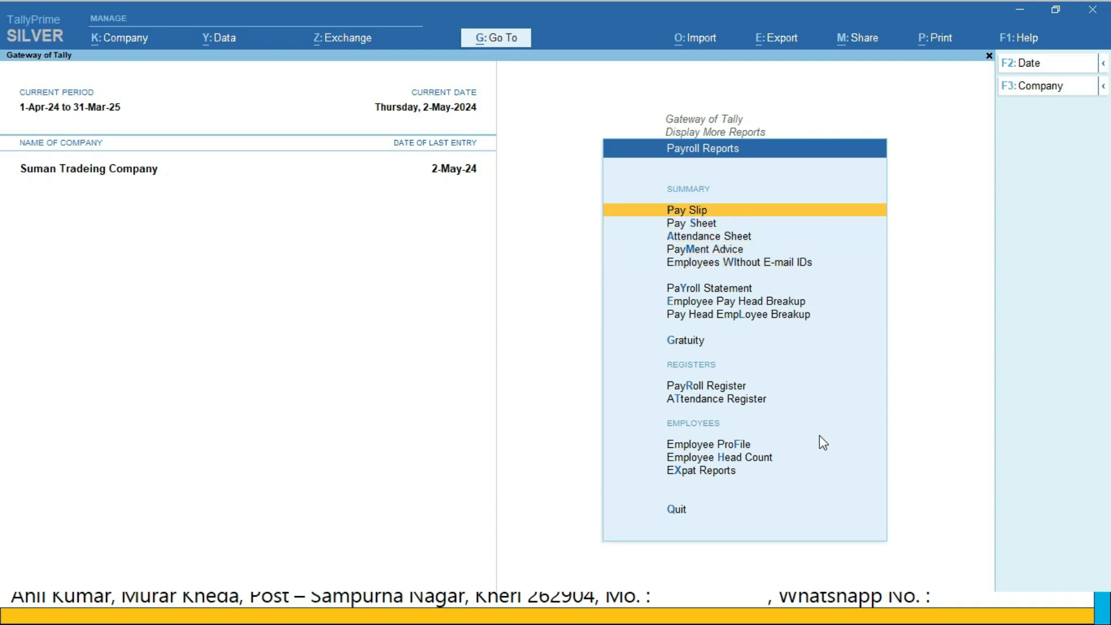